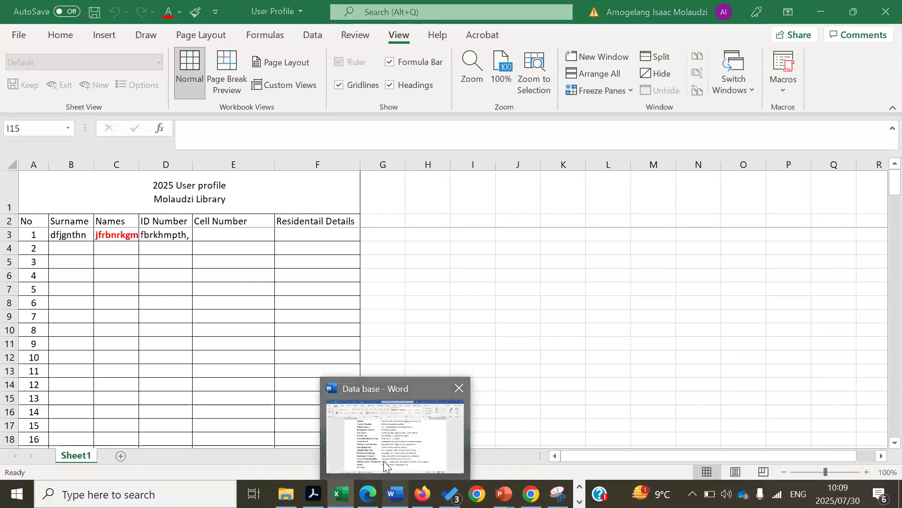
Look over the field table in the Word document, then return to the workbook
{"action": "left_click", "coordinate": [384, 460]}
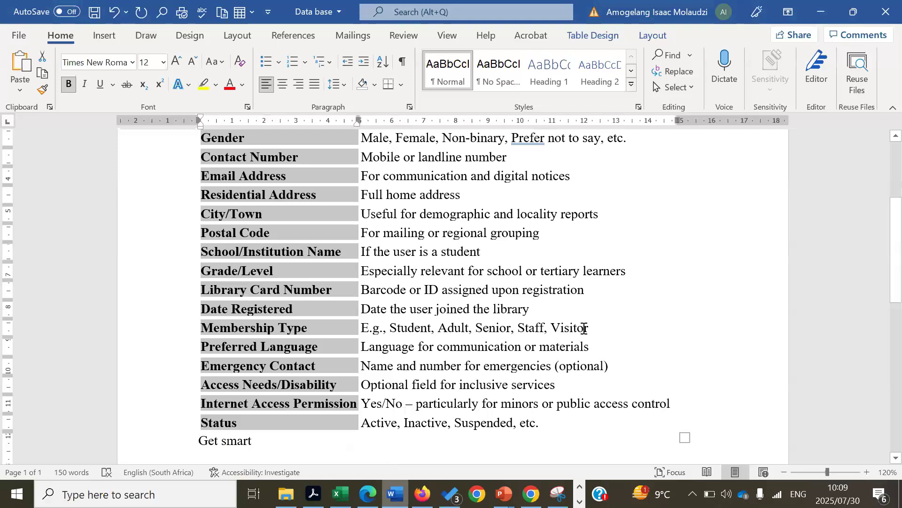
{"action": "left_click", "coordinate": [618, 307]}
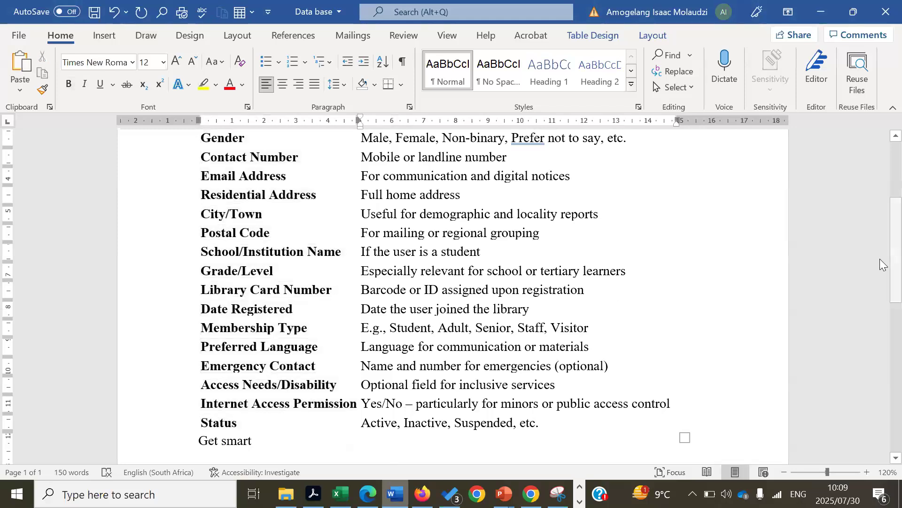
{"action": "scroll", "coordinate": [883, 181], "scroll_direction": "up", "scroll_amount": 3}
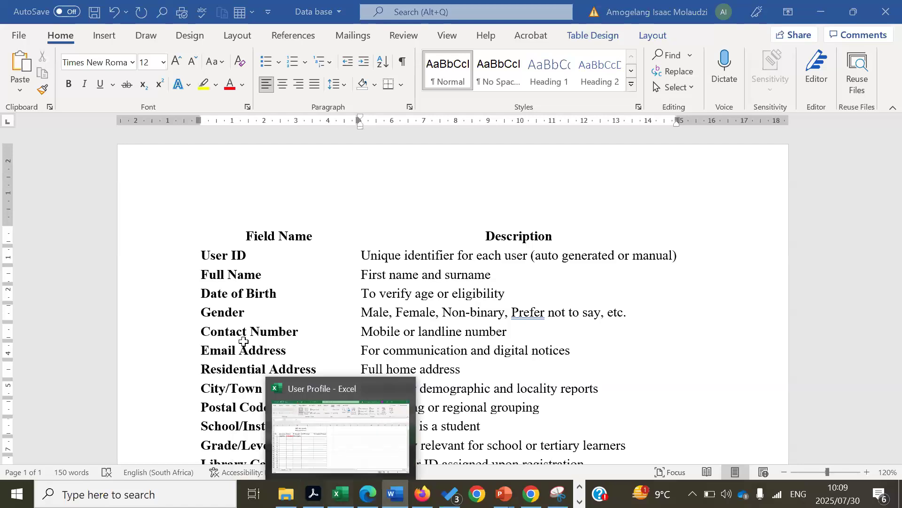
{"action": "key", "text": "alt+Tab"}
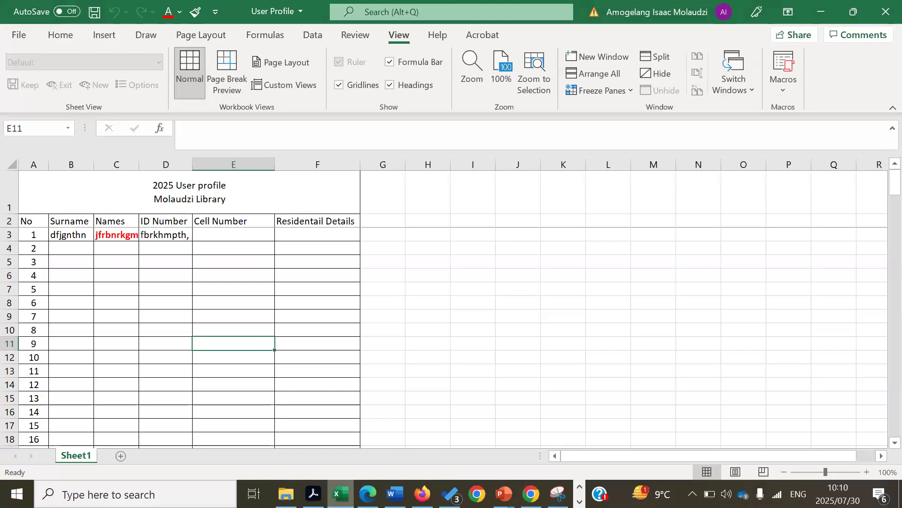
Select the Field Name cells from User ID through Status in the Word table
{"action": "key", "text": "alt+Tab"}
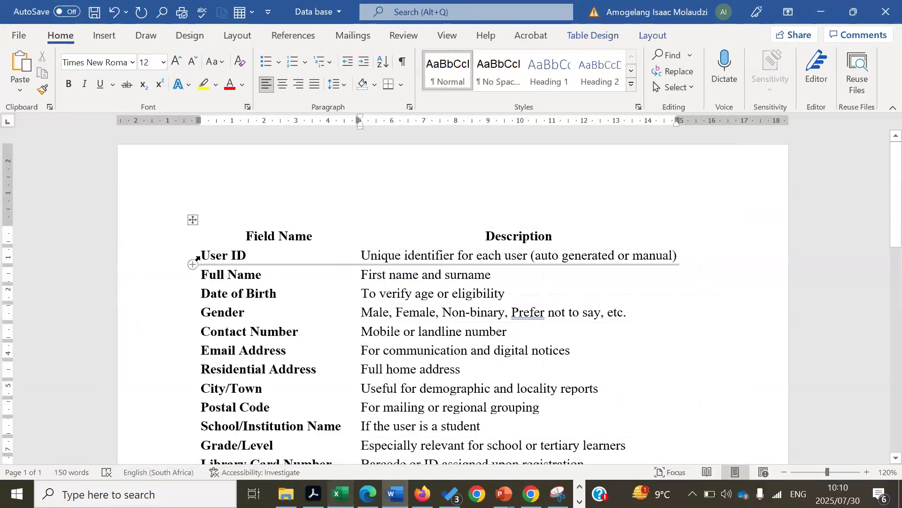
{"action": "left_click_drag", "start_coordinate": [198, 258], "coordinate": [228, 395]}
{"action": "key", "text": "shift+Down"}
{"action": "key", "text": "shift+Down"}
{"action": "key", "text": "shift+Down"}
{"action": "key", "text": "shift+Down"}
{"action": "key", "text": "shift+Down"}
{"action": "key", "text": "shift+Down"}
{"action": "key", "text": "shift+Down"}
{"action": "key", "text": "shift+Down"}
{"action": "key", "text": "shift+Down"}
{"action": "key", "text": "shift+Down"}
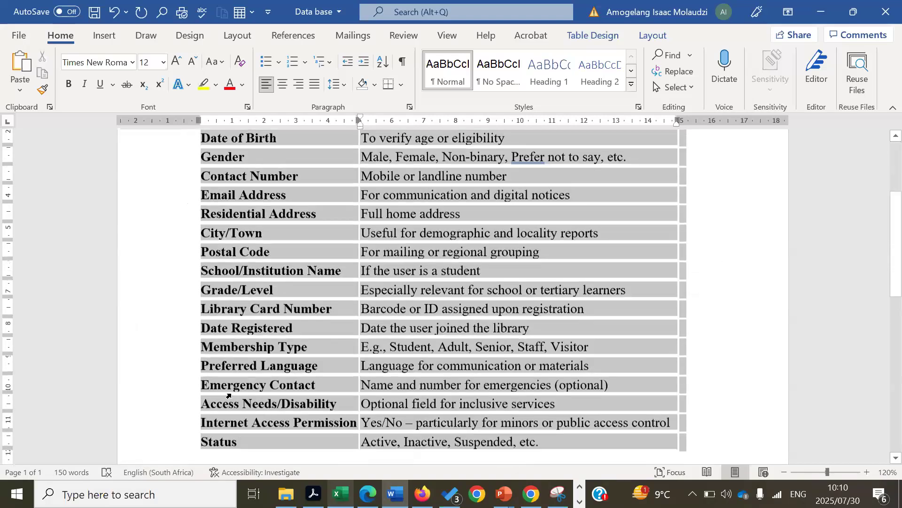
{"action": "key", "text": "shift+Up"}
{"action": "key", "text": "shift+Up"}
{"action": "key", "text": "shift+Down"}
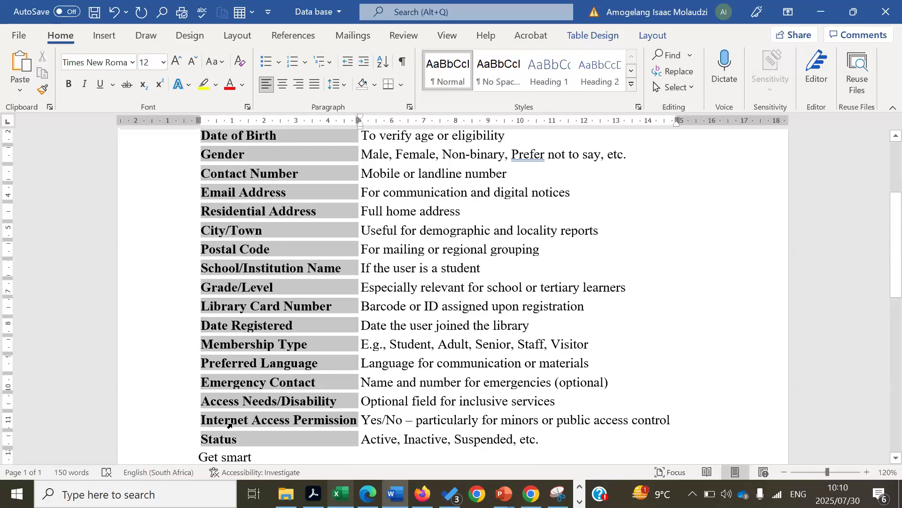
Copy the selected field names and go back to Excel
{"action": "right_click", "coordinate": [229, 425]}
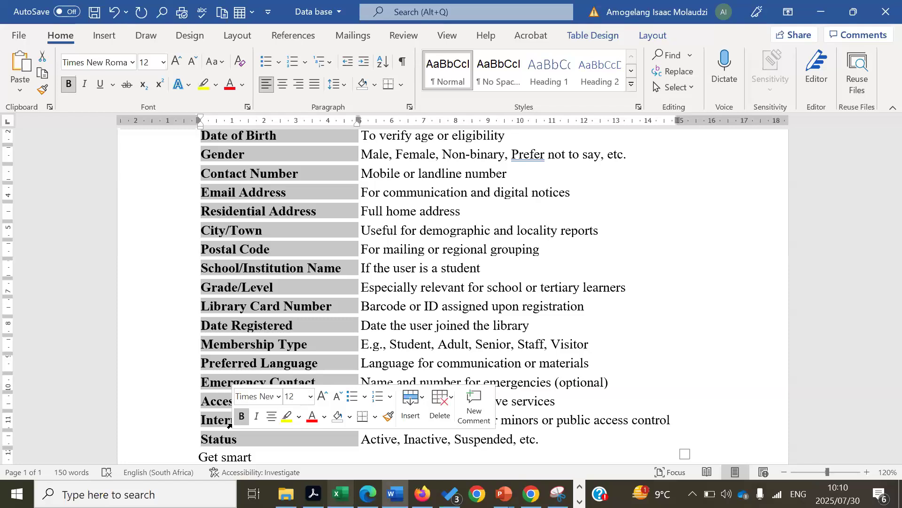
{"action": "right_click", "coordinate": [256, 252]}
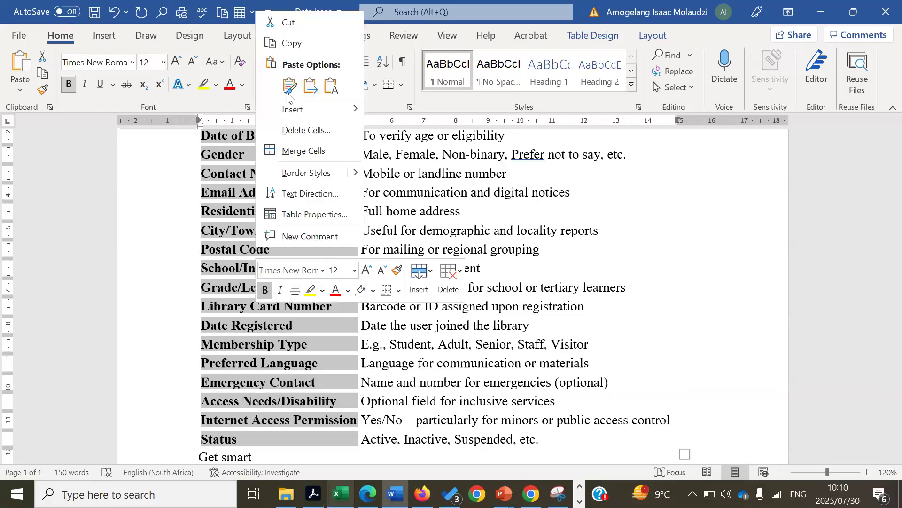
{"action": "left_click", "coordinate": [292, 42]}
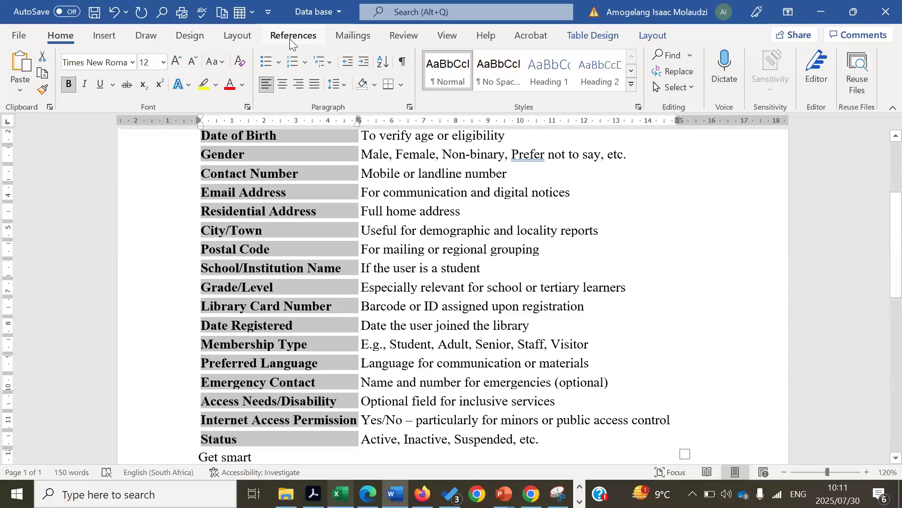
{"action": "right_click", "coordinate": [300, 177]}
{"action": "left_click", "coordinate": [332, 205]}
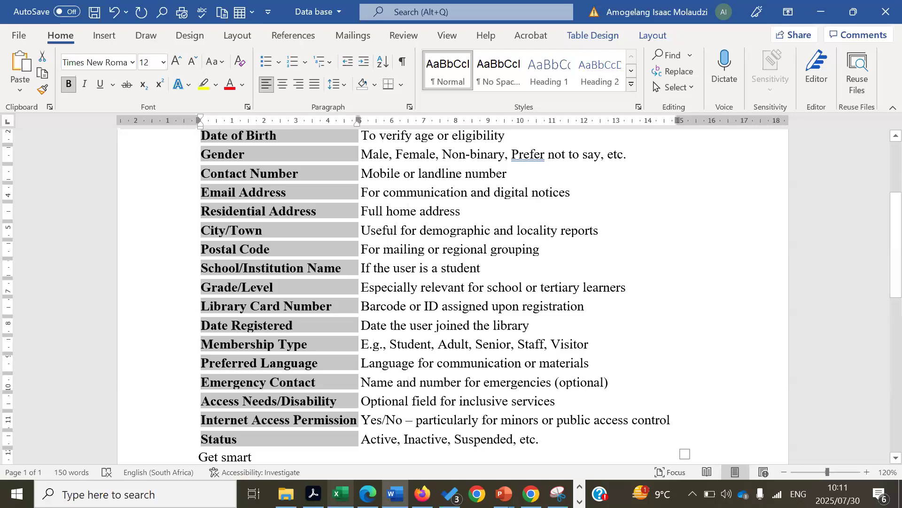
{"action": "left_click", "coordinate": [340, 493]}
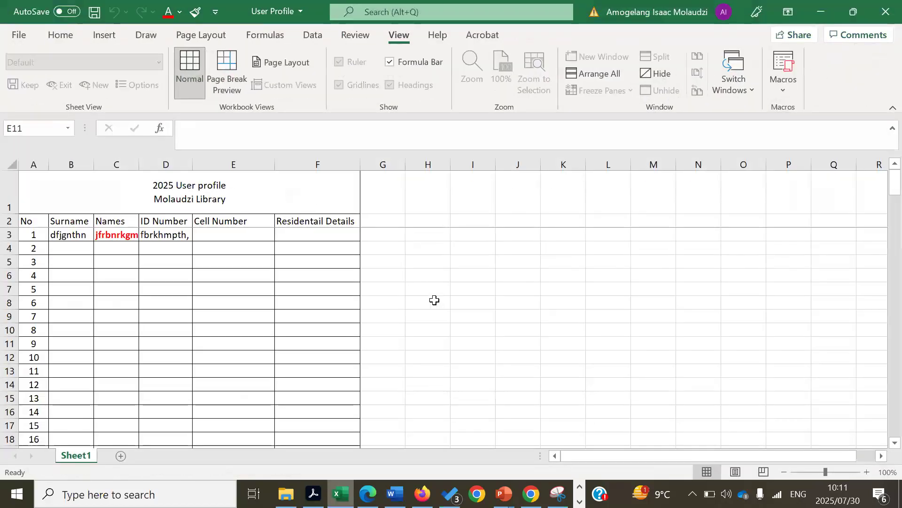
Paste the field names down column I from cell I5, matching the destination formatting
{"action": "left_click", "coordinate": [434, 301]}
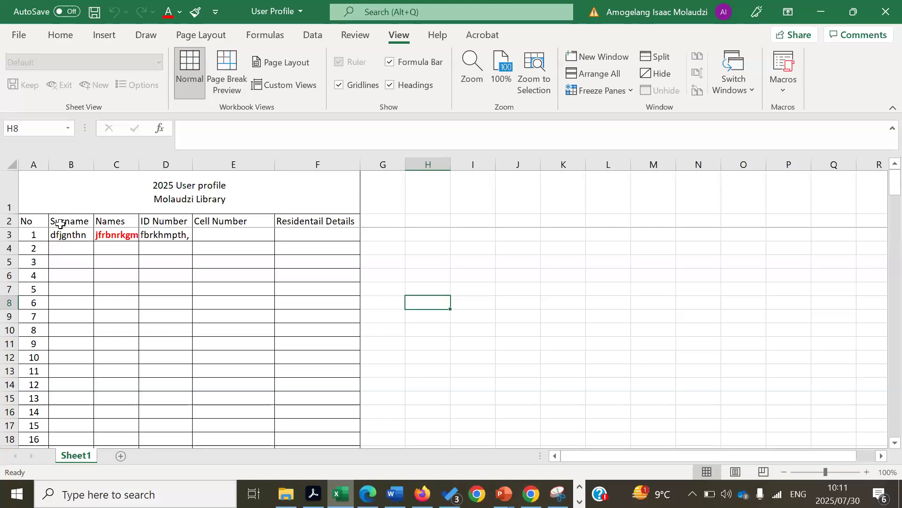
{"action": "left_click_drag", "start_coordinate": [60, 220], "coordinate": [277, 224]}
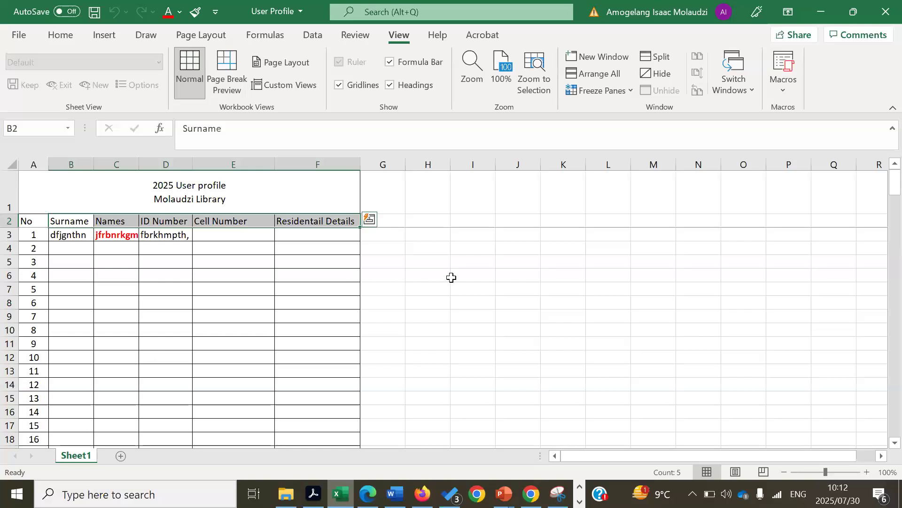
{"action": "left_click", "coordinate": [468, 264]}
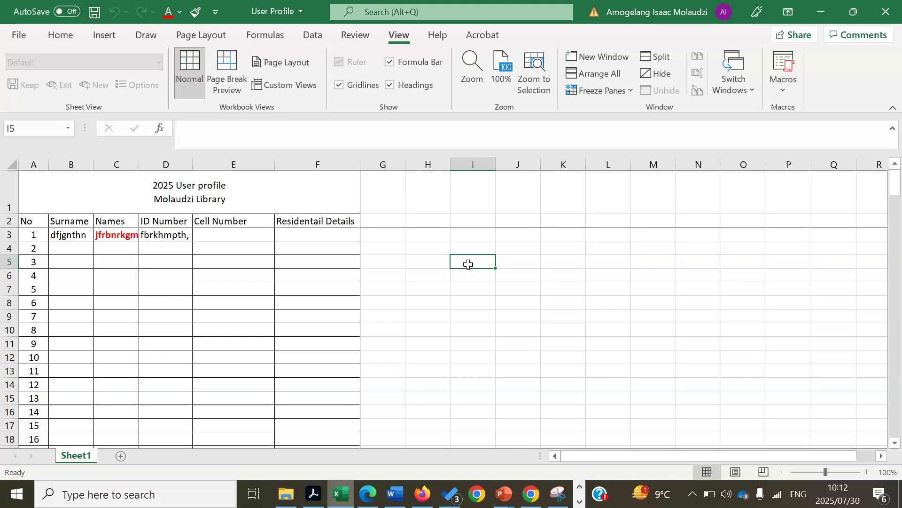
{"action": "right_click", "coordinate": [468, 264]}
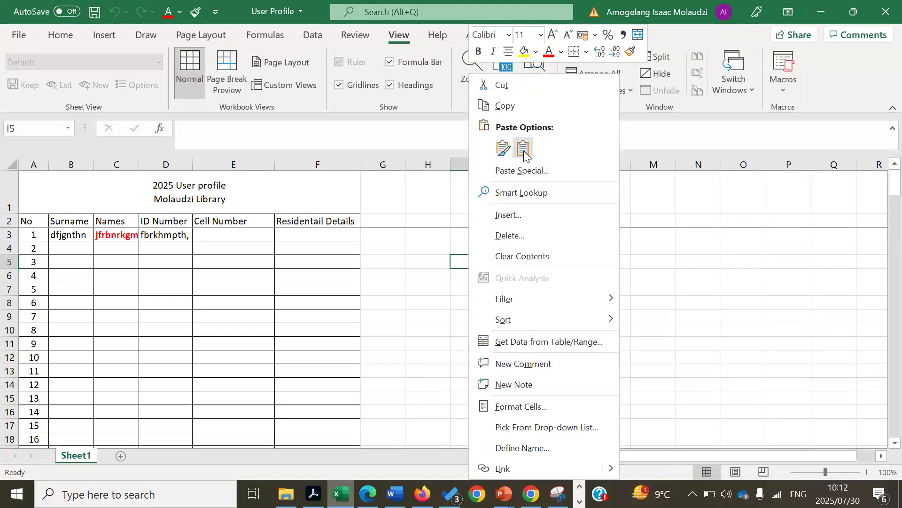
{"action": "left_click", "coordinate": [523, 148]}
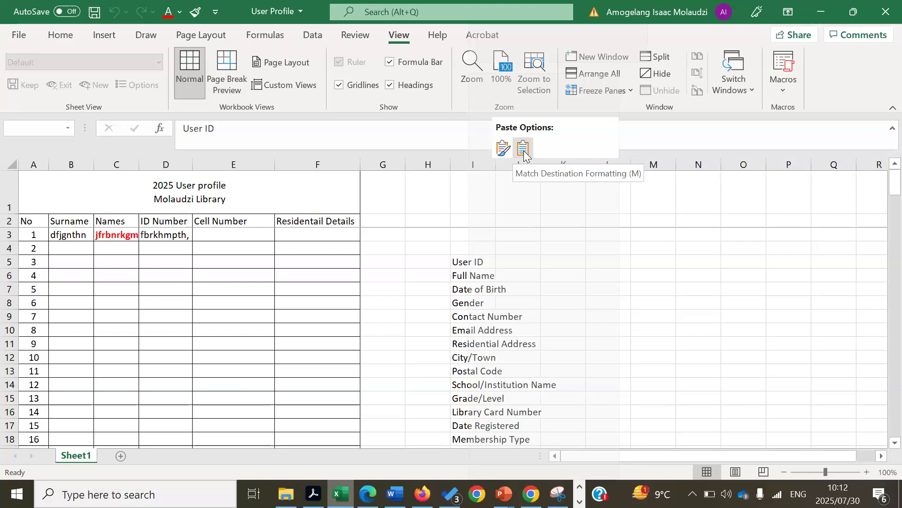
Copy the 19 field names in I5:I23, User ID through Status
{"action": "left_click", "coordinate": [523, 148]}
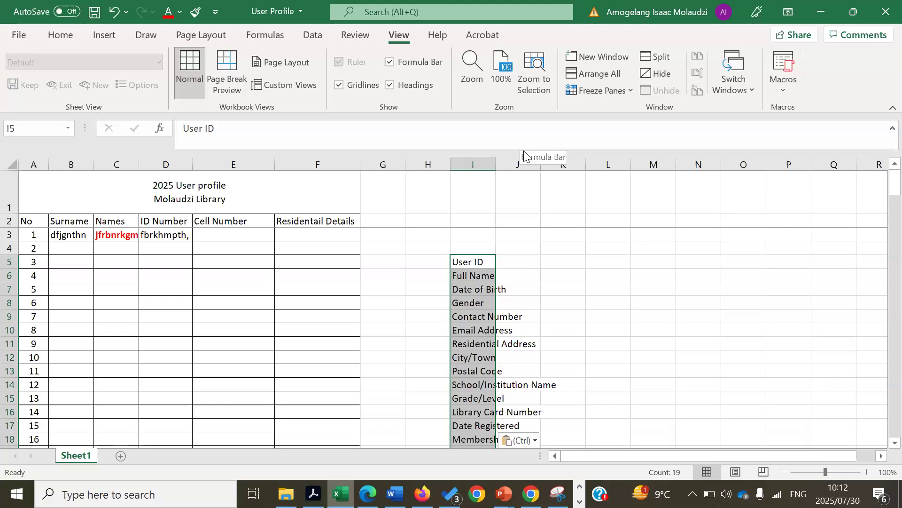
{"action": "left_click", "coordinate": [655, 329]}
{"action": "left_click_drag", "start_coordinate": [486, 262], "coordinate": [486, 327]}
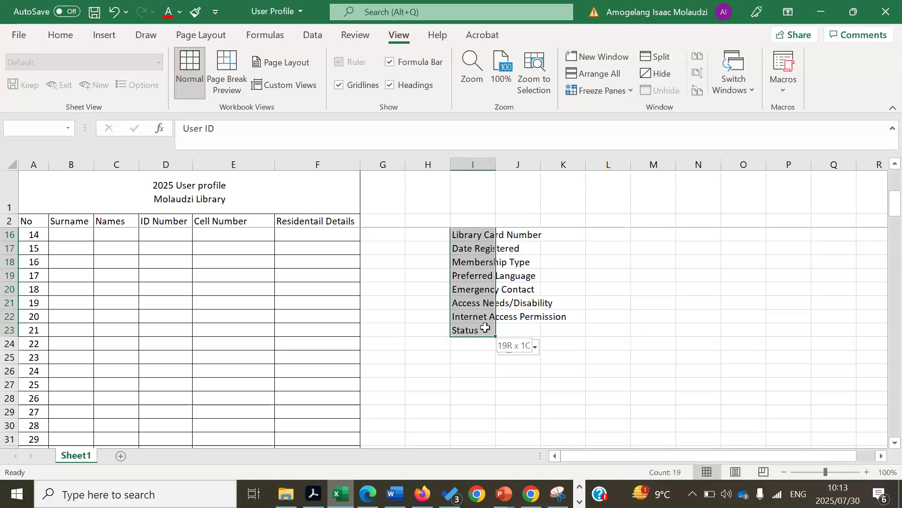
{"action": "left_click_drag", "start_coordinate": [485, 327], "coordinate": [485, 327]}
{"action": "right_click", "coordinate": [485, 329]}
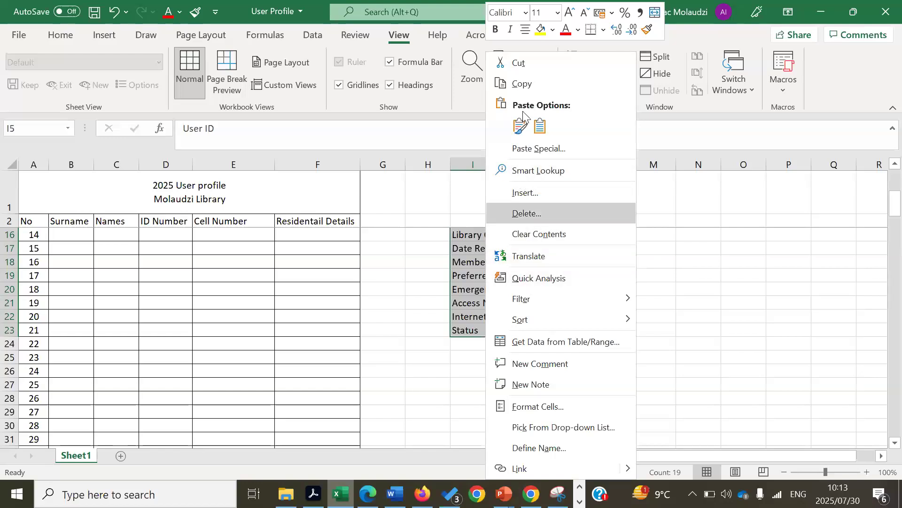
{"action": "left_click", "coordinate": [523, 85]}
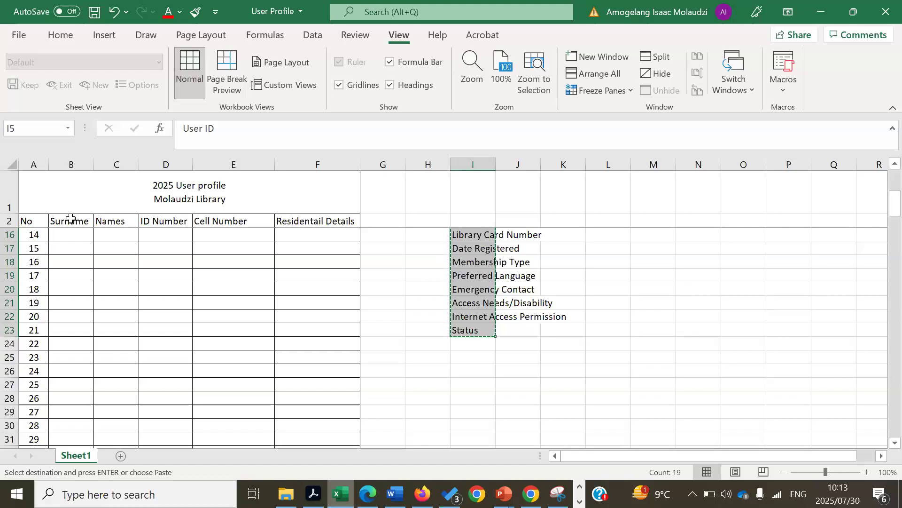
Try a transposed Paste Special into row 2, which fails with an invalid-selection warning
{"action": "left_click_drag", "start_coordinate": [71, 219], "coordinate": [121, 210]}
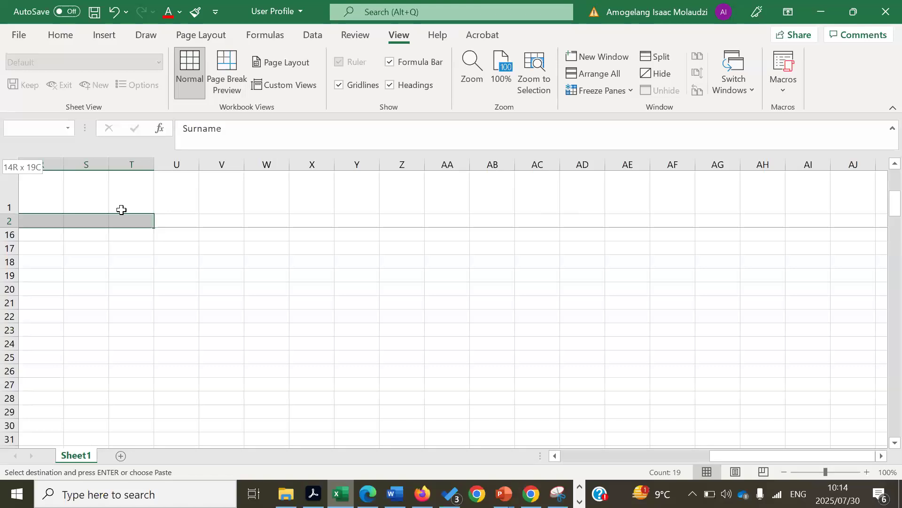
{"action": "left_click_drag", "start_coordinate": [121, 210], "coordinate": [126, 216]}
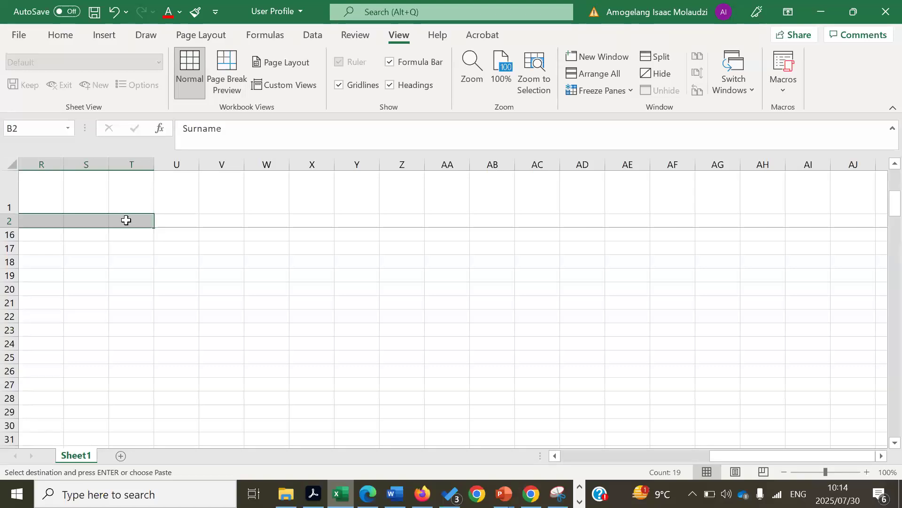
{"action": "right_click", "coordinate": [126, 220]}
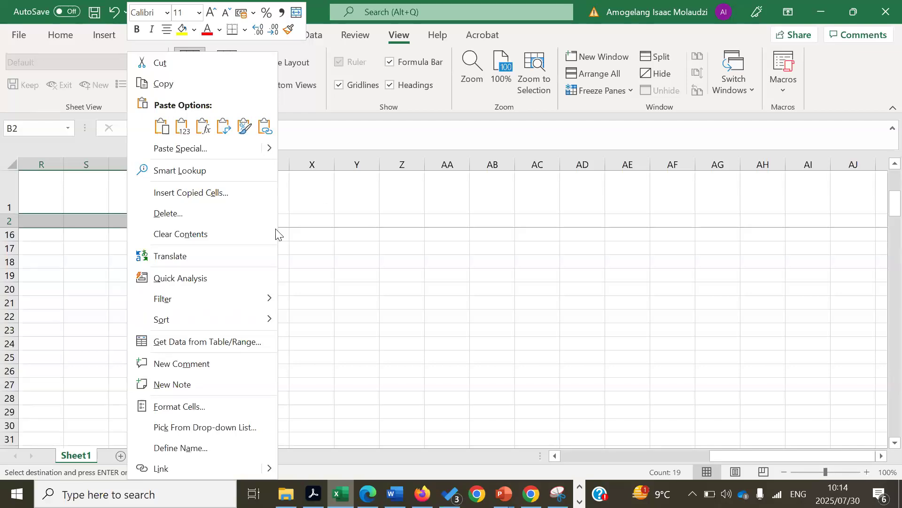
{"action": "mouse_move", "coordinate": [271, 148]}
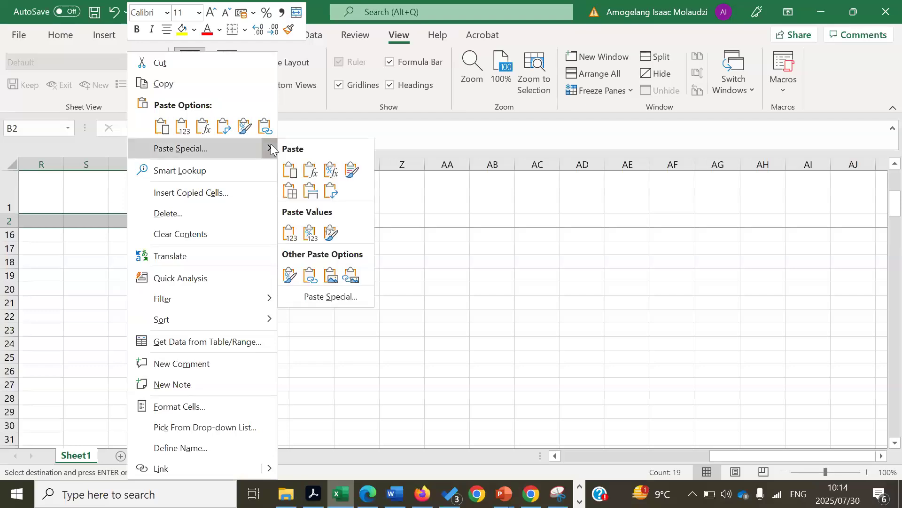
{"action": "left_click", "coordinate": [328, 295]}
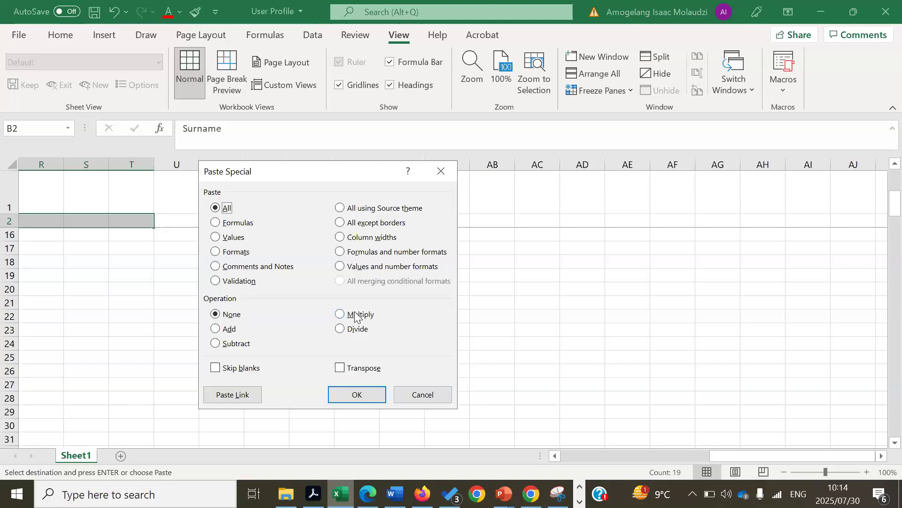
{"action": "left_click", "coordinate": [340, 368]}
{"action": "left_click", "coordinate": [354, 394]}
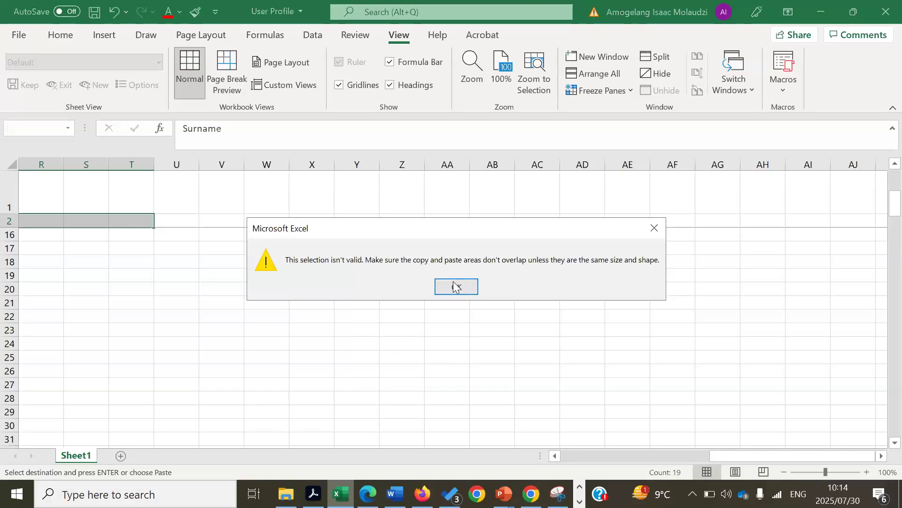
{"action": "left_click", "coordinate": [455, 287]}
{"action": "left_click", "coordinate": [682, 353]}
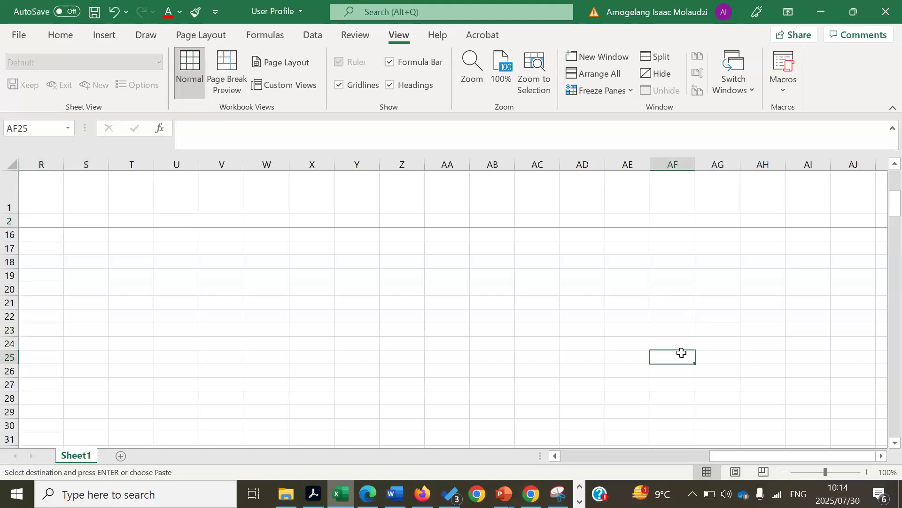
{"action": "left_click_drag", "start_coordinate": [793, 459], "coordinate": [238, 378]}
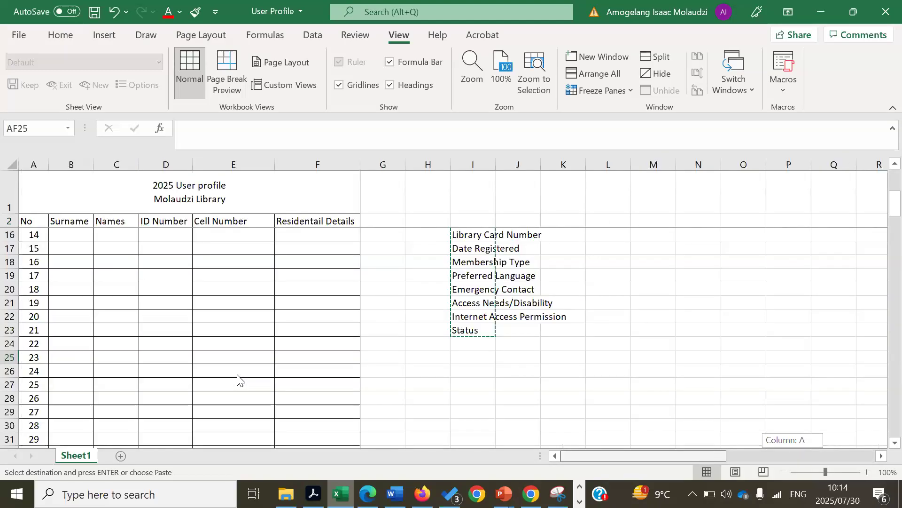
Copy the Access Needs/Disability label in I21 and select the row 2 header cells
{"action": "left_click", "coordinate": [484, 301]}
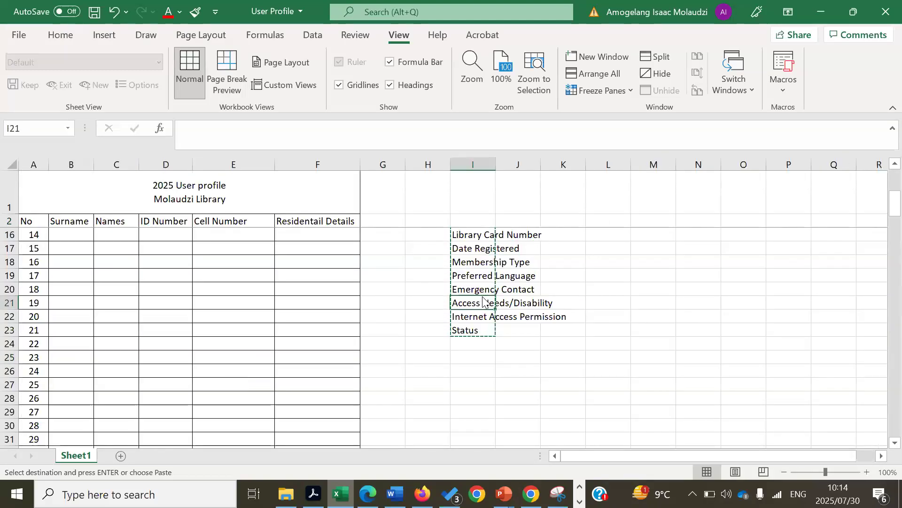
{"action": "right_click", "coordinate": [484, 301]}
{"action": "left_click", "coordinate": [516, 89]}
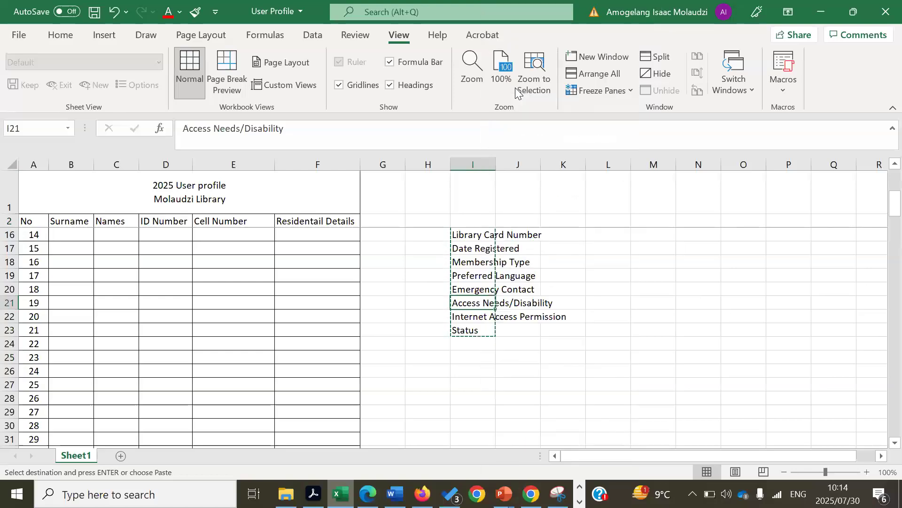
{"action": "left_click_drag", "start_coordinate": [24, 219], "coordinate": [759, 214]}
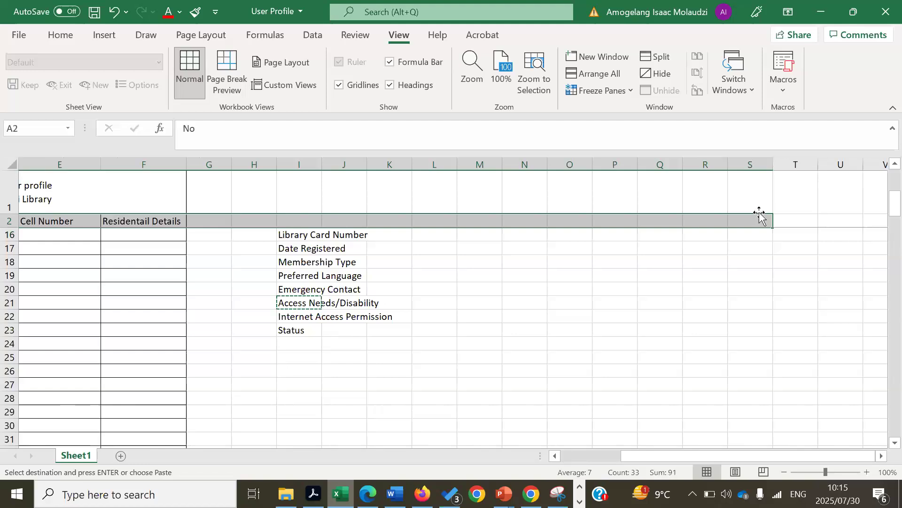
{"action": "right_click", "coordinate": [759, 216]}
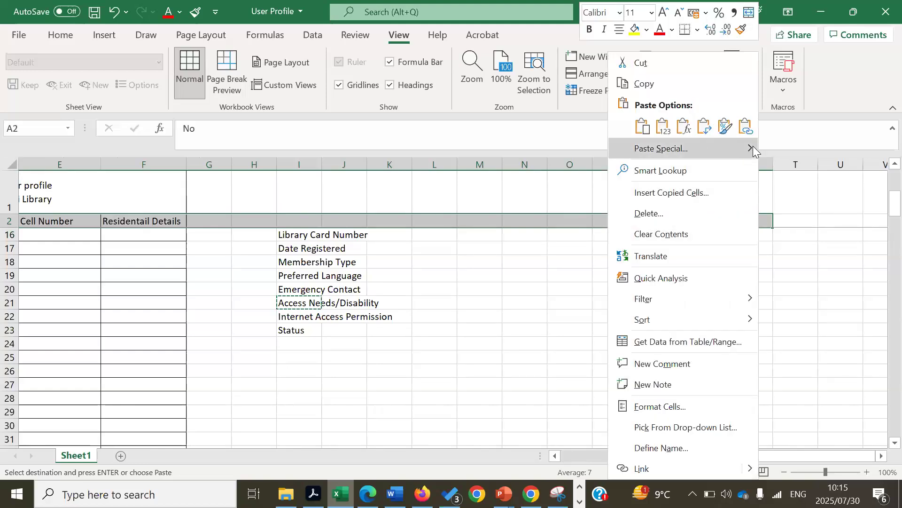
{"action": "mouse_move", "coordinate": [753, 148]}
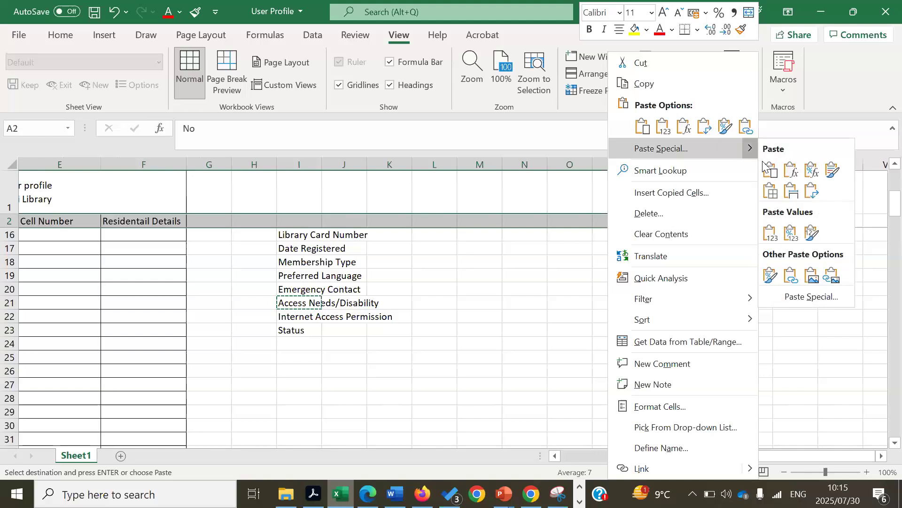
{"action": "left_click", "coordinate": [812, 298]}
{"action": "left_click", "coordinate": [780, 370]}
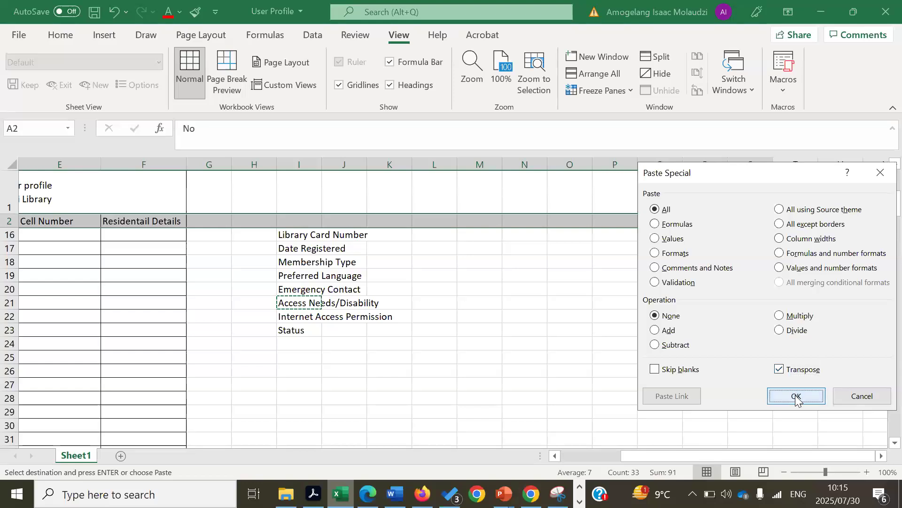
{"action": "left_click", "coordinate": [796, 396]}
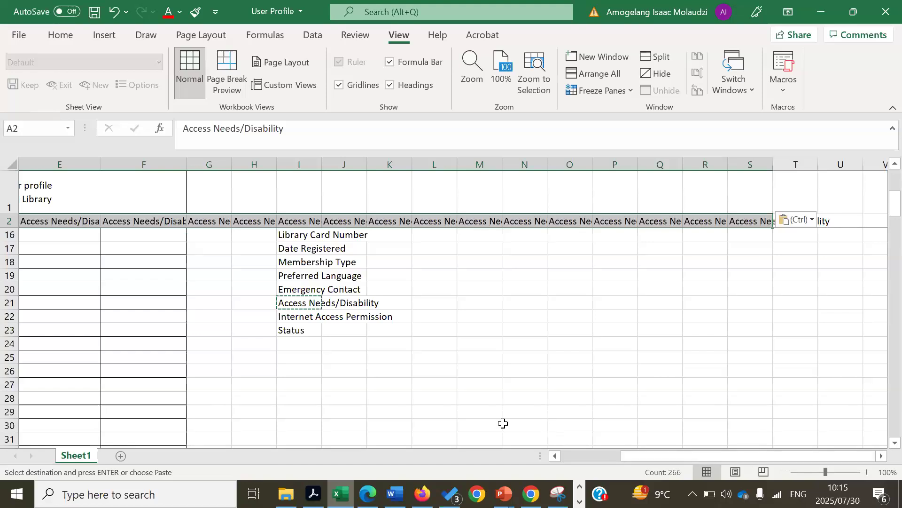
{"action": "left_click_drag", "start_coordinate": [754, 454], "coordinate": [695, 454]}
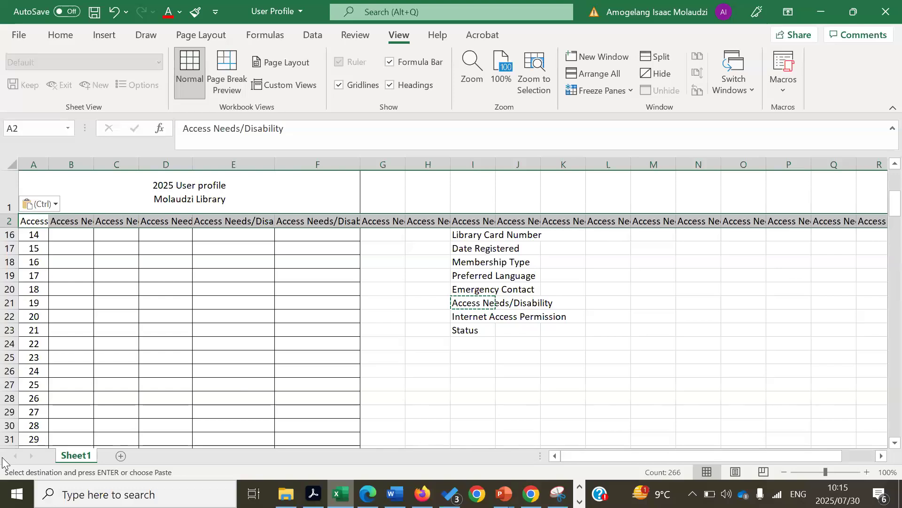
{"action": "left_click", "coordinate": [84, 222]}
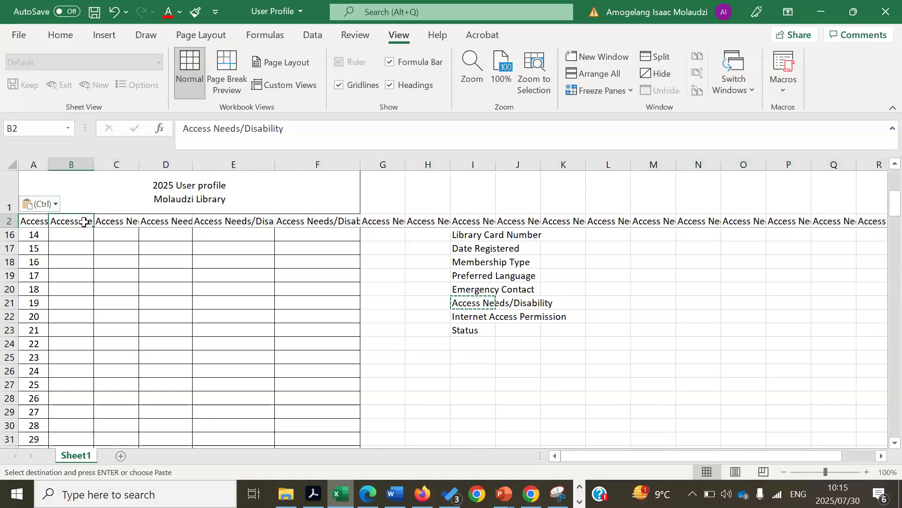
{"action": "left_click", "coordinate": [167, 221]}
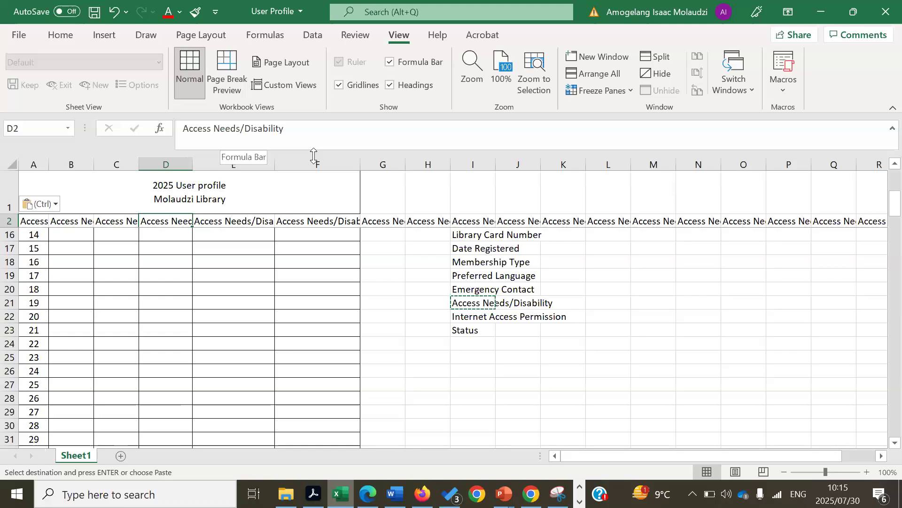
{"action": "key", "text": "ctrl+z"}
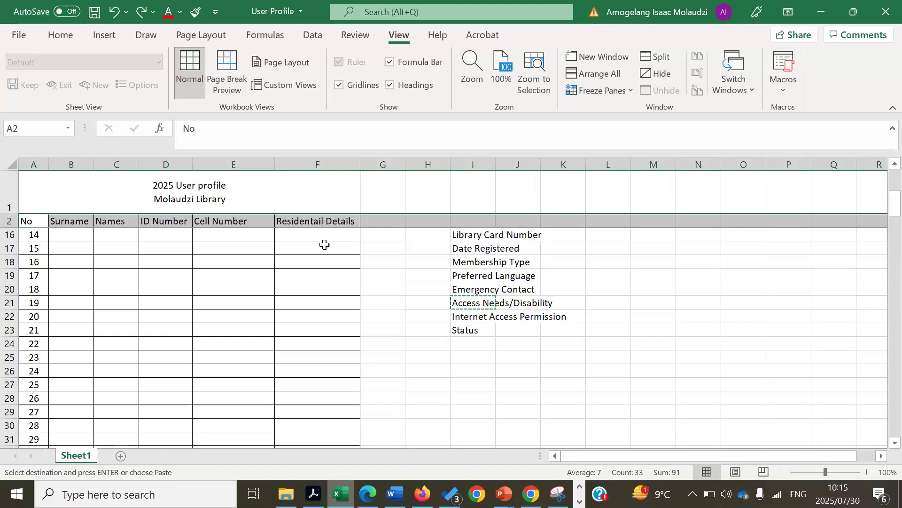
Attempt to select the column I field list, zooming out to 80% to see it whole
{"action": "left_click", "coordinate": [548, 356]}
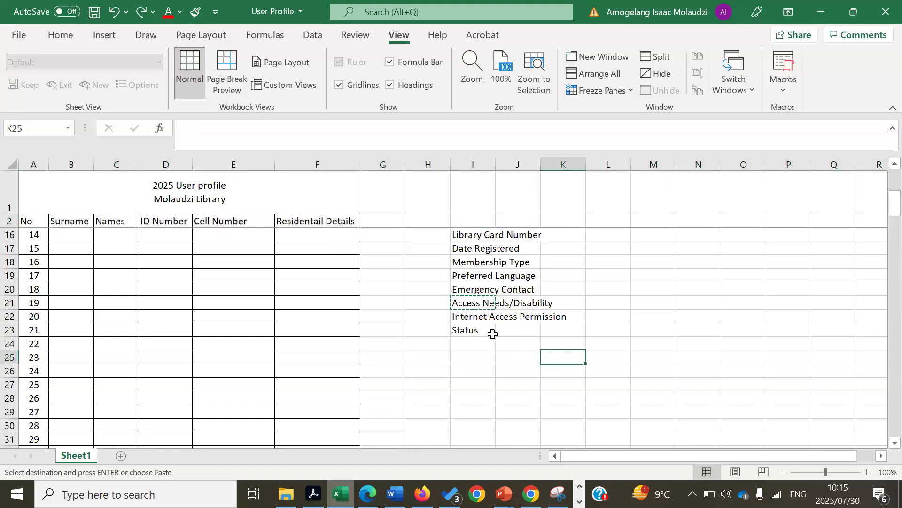
{"action": "left_click_drag", "start_coordinate": [488, 331], "coordinate": [477, 172]}
{"action": "left_click", "coordinate": [654, 301]}
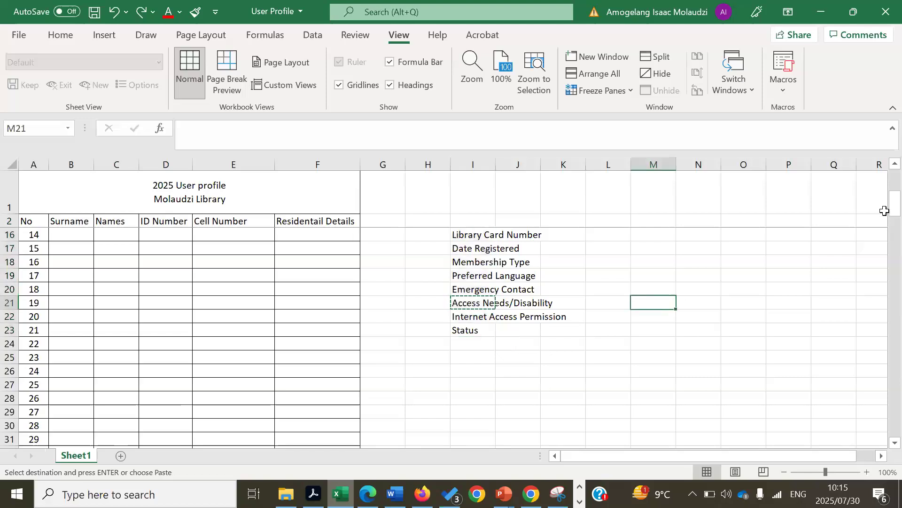
{"action": "scroll", "coordinate": [880, 170], "scroll_direction": "up", "scroll_amount": 4}
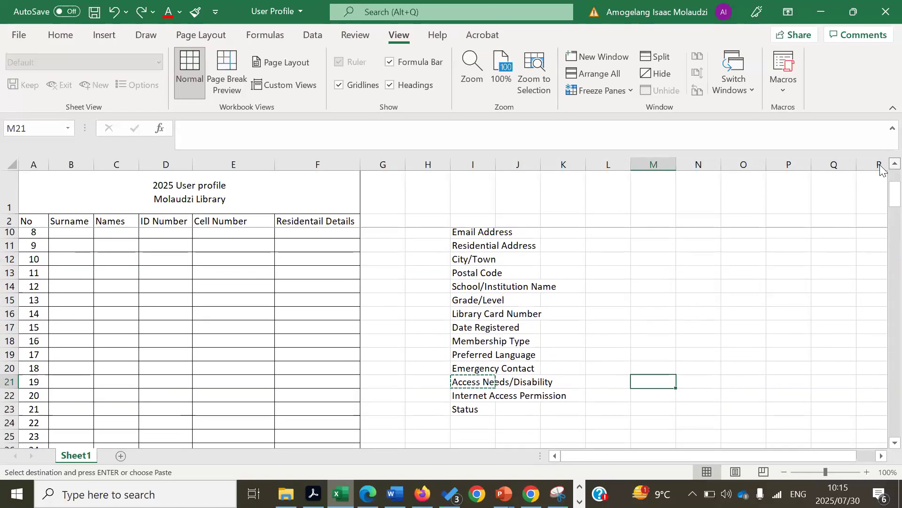
{"action": "scroll", "coordinate": [880, 171], "scroll_direction": "up", "scroll_amount": 1}
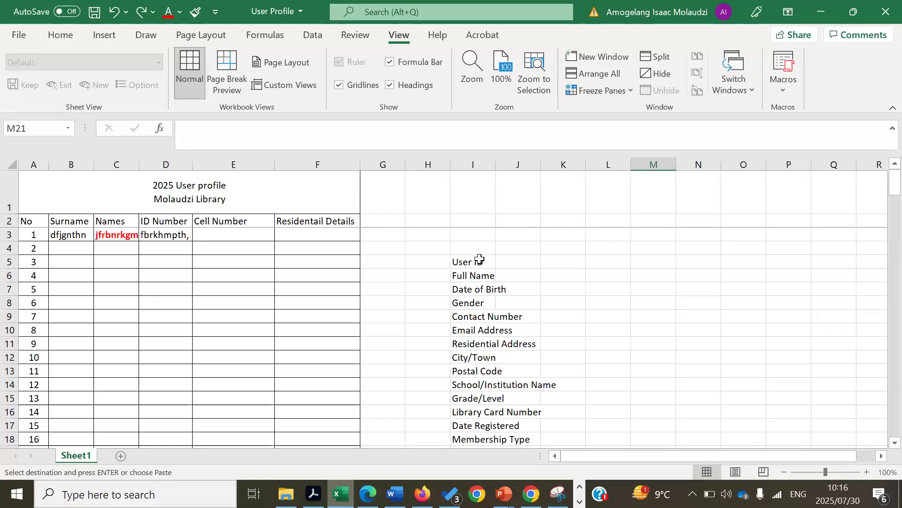
{"action": "left_click_drag", "start_coordinate": [479, 259], "coordinate": [476, 412]}
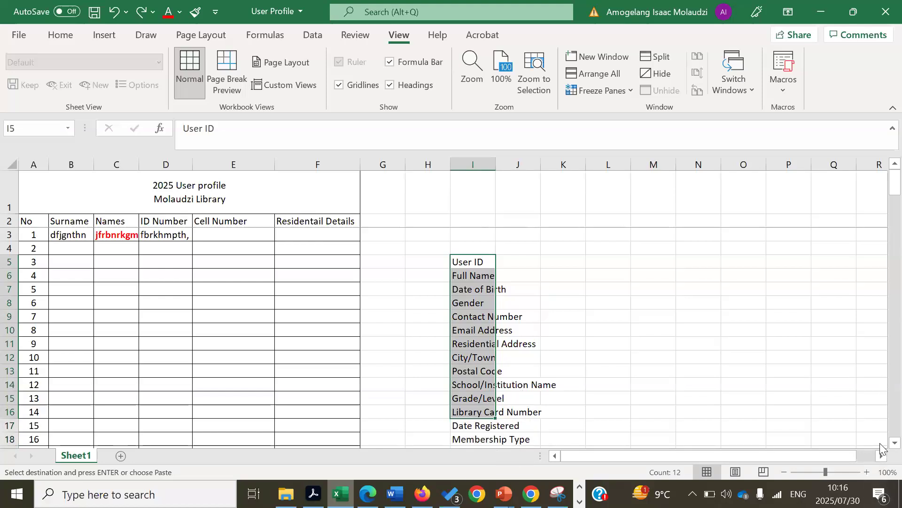
{"action": "scroll", "coordinate": [881, 448], "scroll_direction": "down", "scroll_amount": 2}
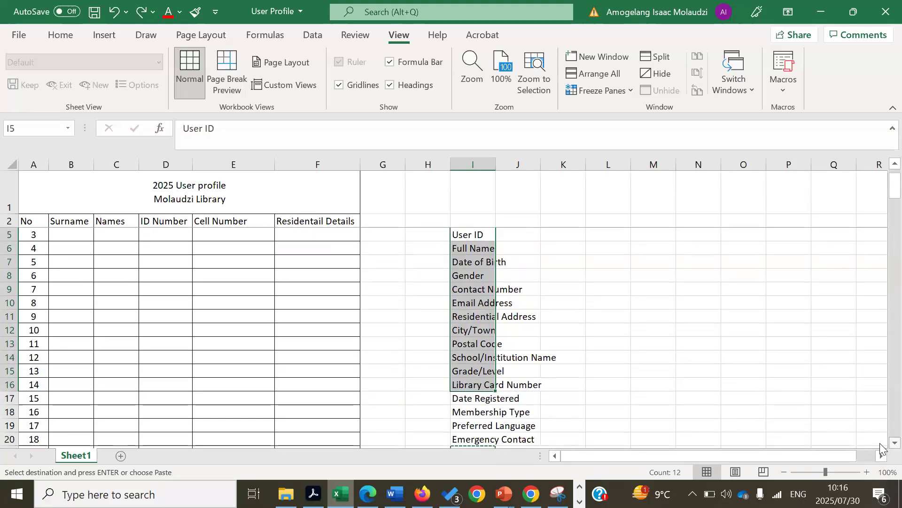
{"action": "left_click", "coordinate": [748, 354]}
{"action": "left_click", "coordinate": [479, 233]}
{"action": "mouse_move", "coordinate": [468, 409]}
{"action": "left_mouse_down"}
{"action": "mouse_move", "coordinate": [470, 393]}
{"action": "mouse_move", "coordinate": [473, 412]}
{"action": "left_mouse_up"}
{"action": "left_click", "coordinate": [784, 472]}
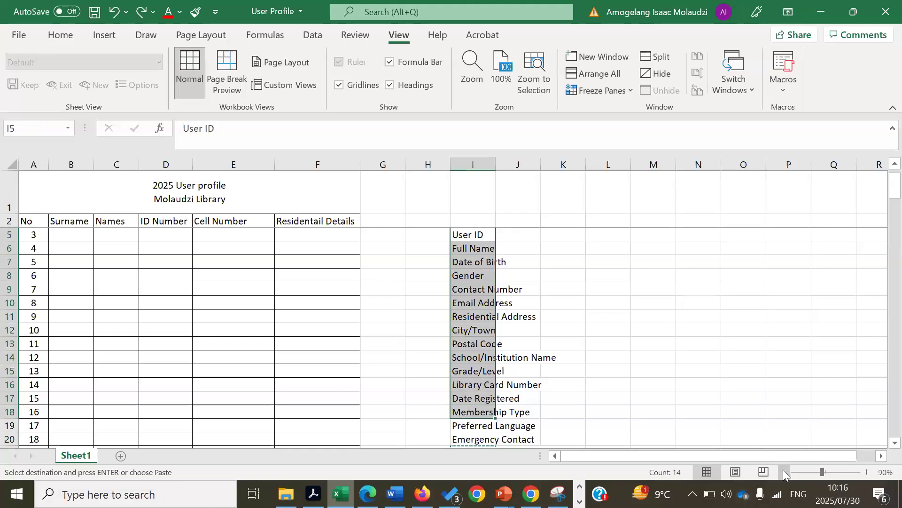
{"action": "left_click", "coordinate": [784, 472]}
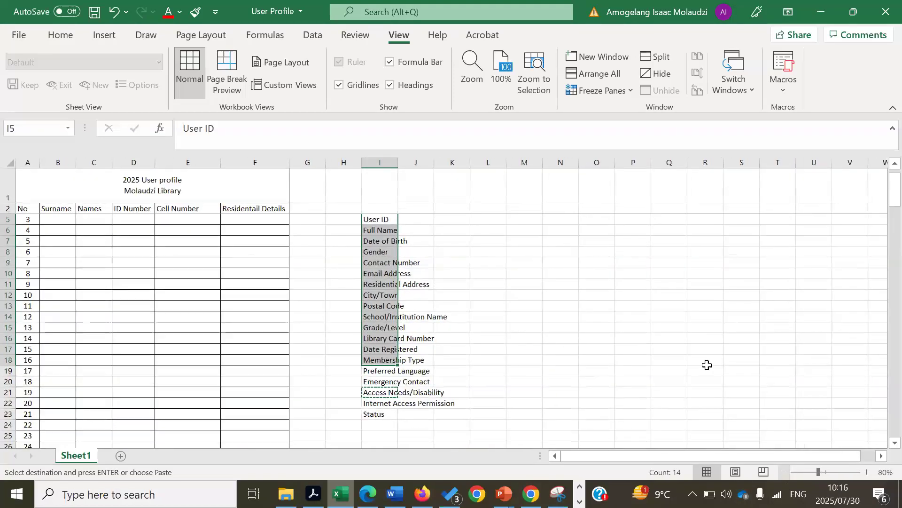
{"action": "left_click", "coordinate": [708, 351]}
Copy the full field list I5:I23 and select row 2 from A2
{"action": "left_click_drag", "start_coordinate": [388, 219], "coordinate": [374, 413]}
{"action": "right_click", "coordinate": [374, 414]}
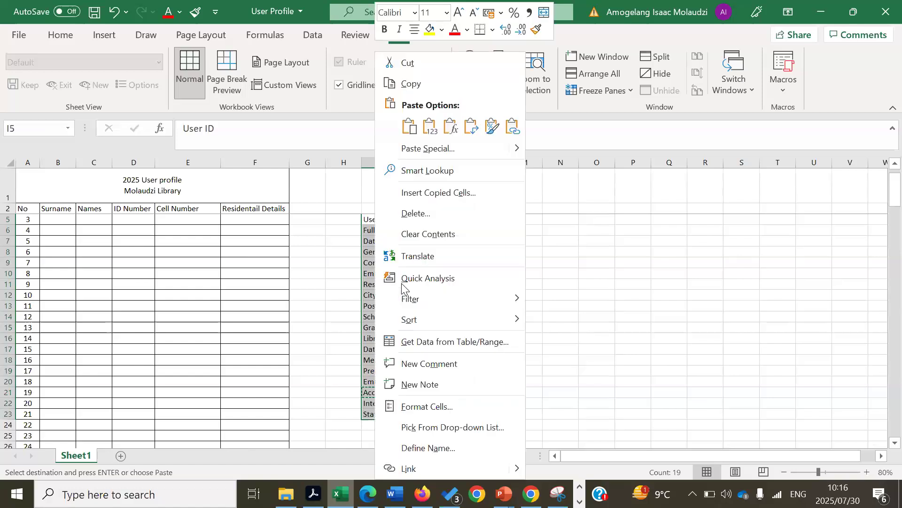
{"action": "left_click", "coordinate": [414, 80]}
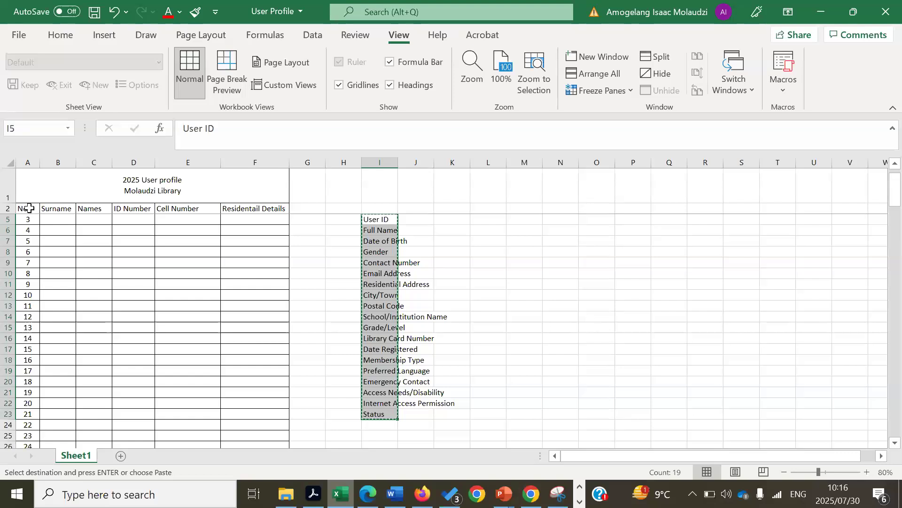
{"action": "left_click_drag", "start_coordinate": [29, 207], "coordinate": [736, 207]}
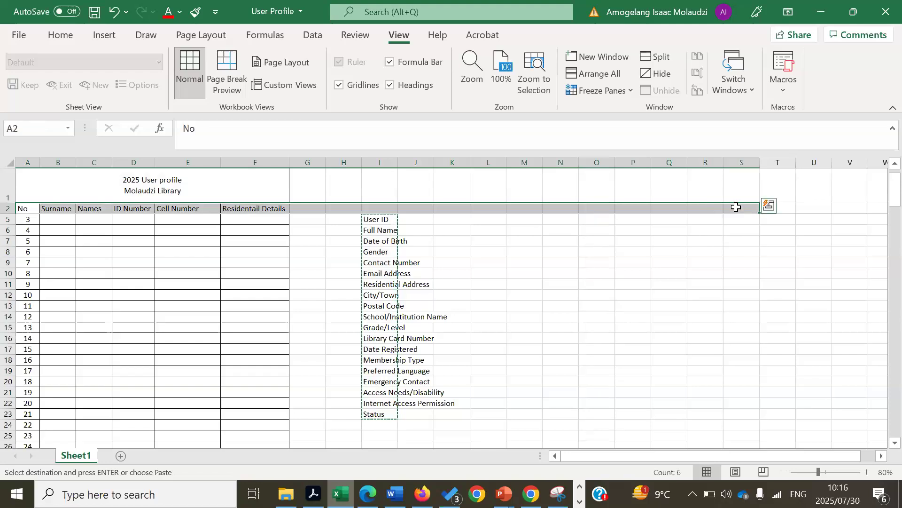
Paste the list transposed into row 2 as headers User ID to Status, zooming to 110%
{"action": "right_click", "coordinate": [736, 206]}
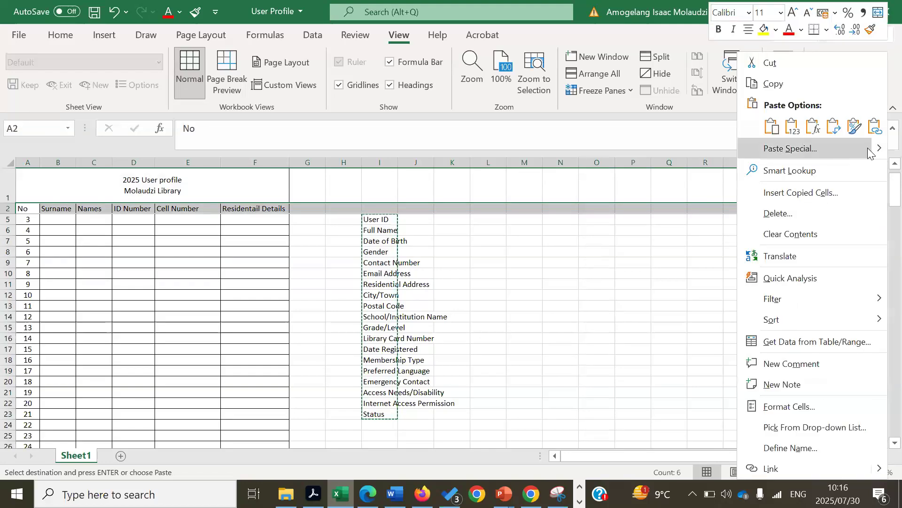
{"action": "mouse_move", "coordinate": [879, 148]}
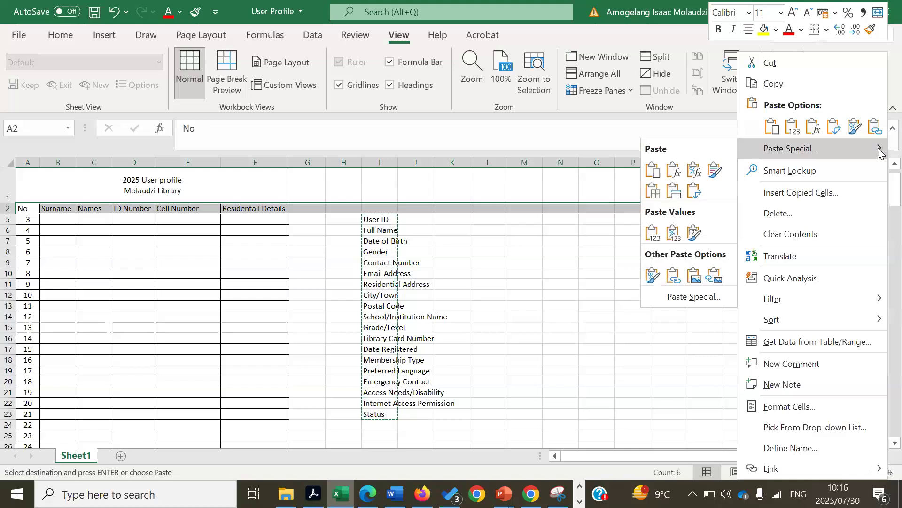
{"action": "left_click", "coordinate": [699, 299]}
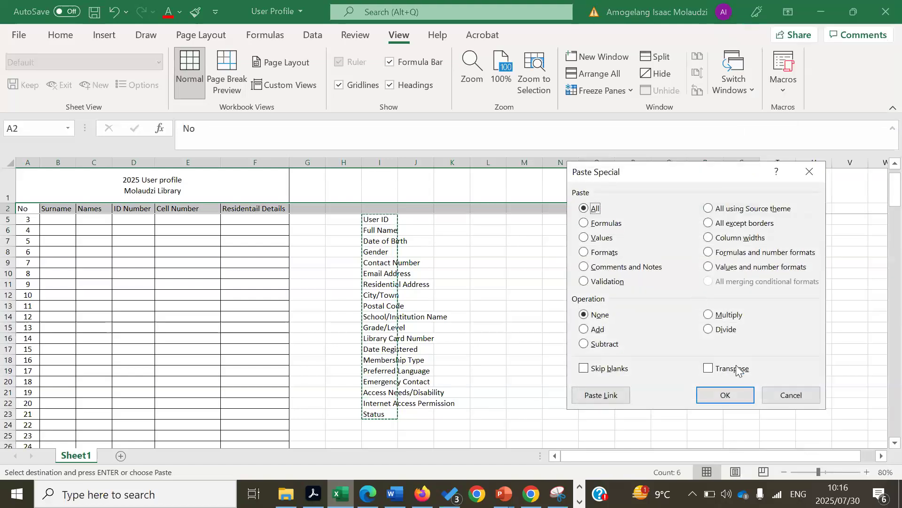
{"action": "left_click", "coordinate": [709, 368]}
{"action": "left_click", "coordinate": [722, 396]}
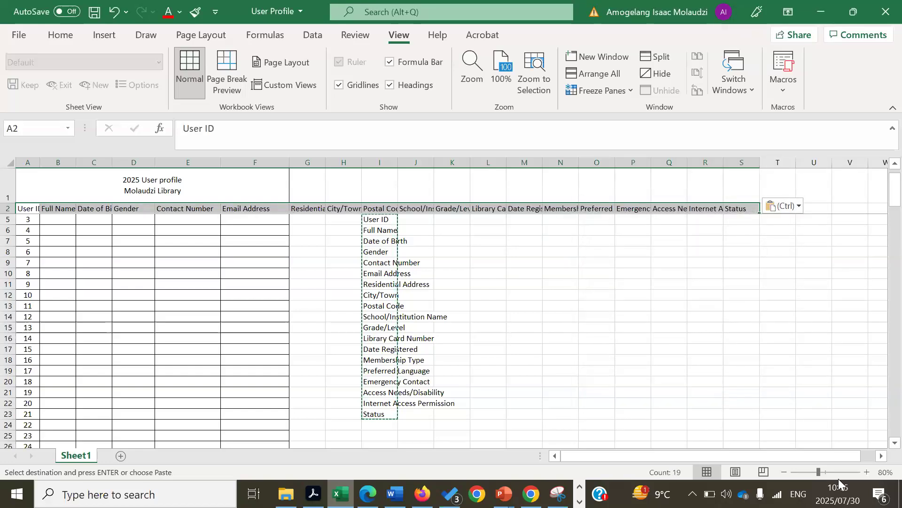
{"action": "left_click", "coordinate": [868, 473]}
{"action": "left_click", "coordinate": [867, 472]}
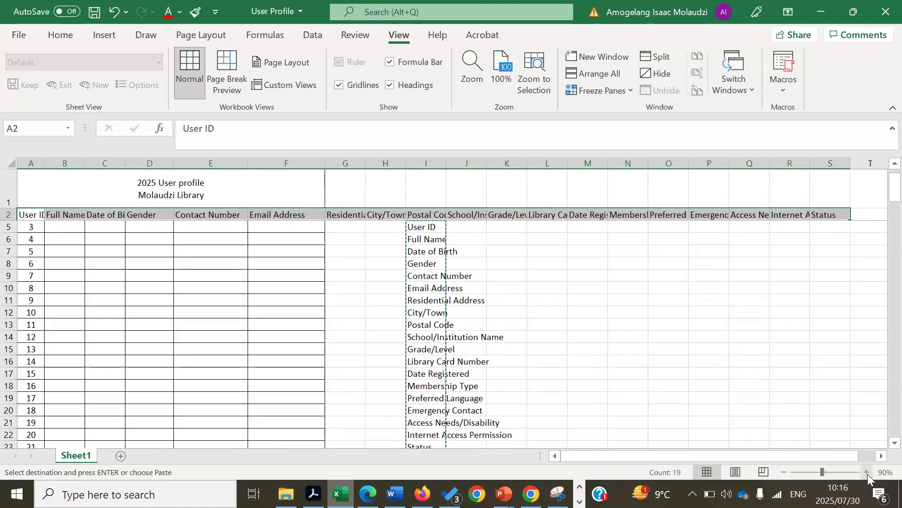
{"action": "left_click", "coordinate": [867, 472]}
{"action": "left_click", "coordinate": [868, 473]}
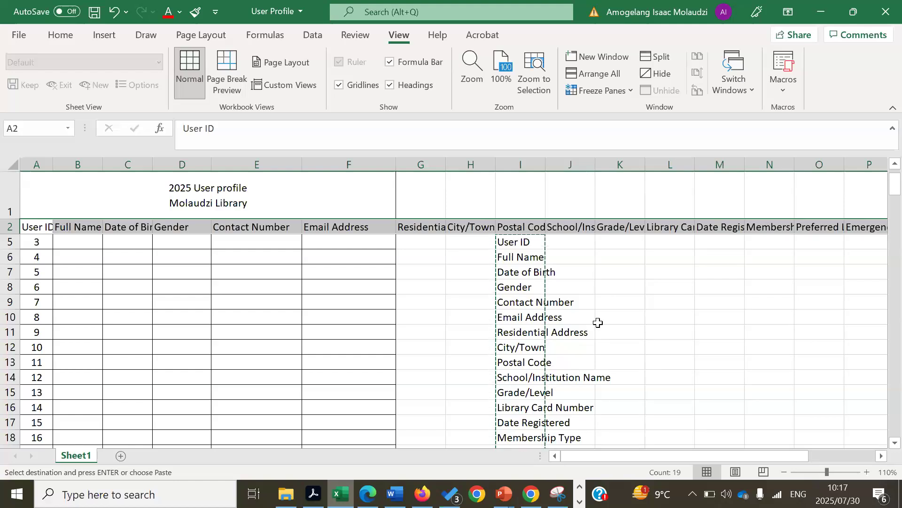
Clear the contents of the leftover field-name list in column I
{"action": "left_click", "coordinate": [519, 301]}
{"action": "right_click", "coordinate": [519, 301]}
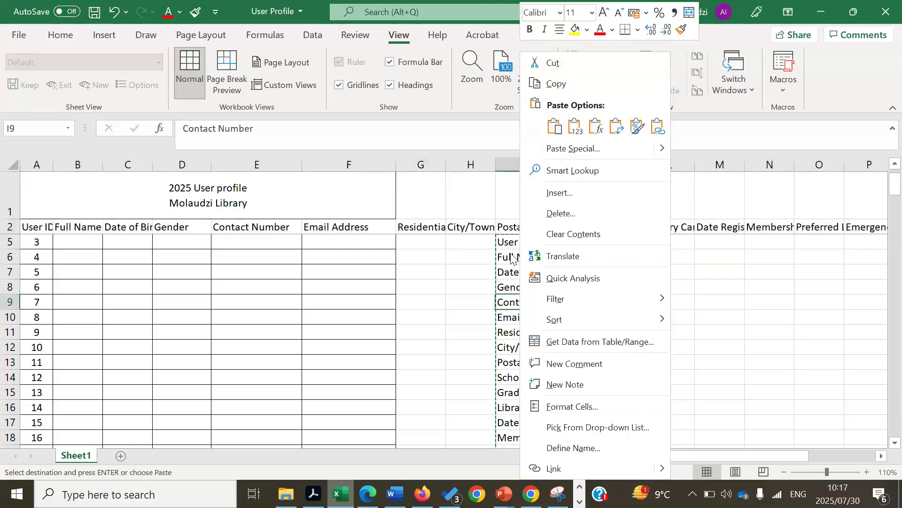
{"action": "key", "text": "Escape"}
{"action": "left_click_drag", "start_coordinate": [489, 243], "coordinate": [569, 445]}
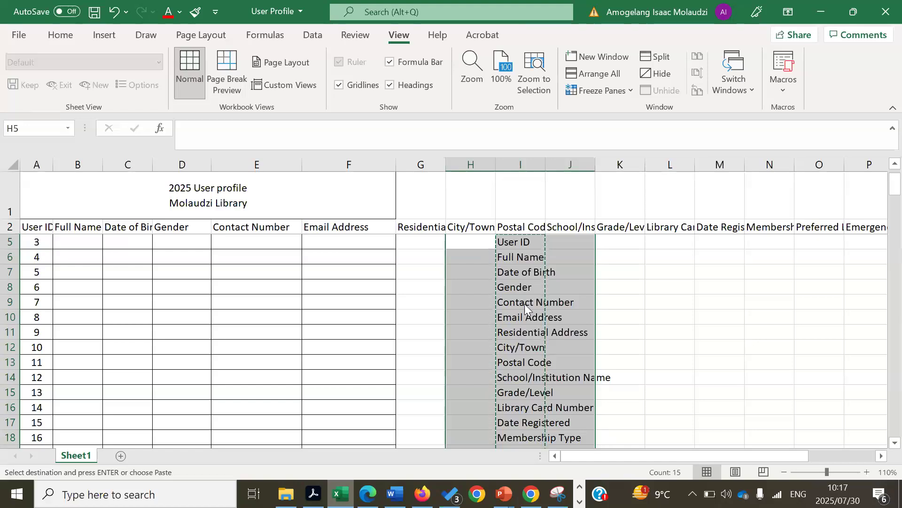
{"action": "right_click", "coordinate": [525, 304]}
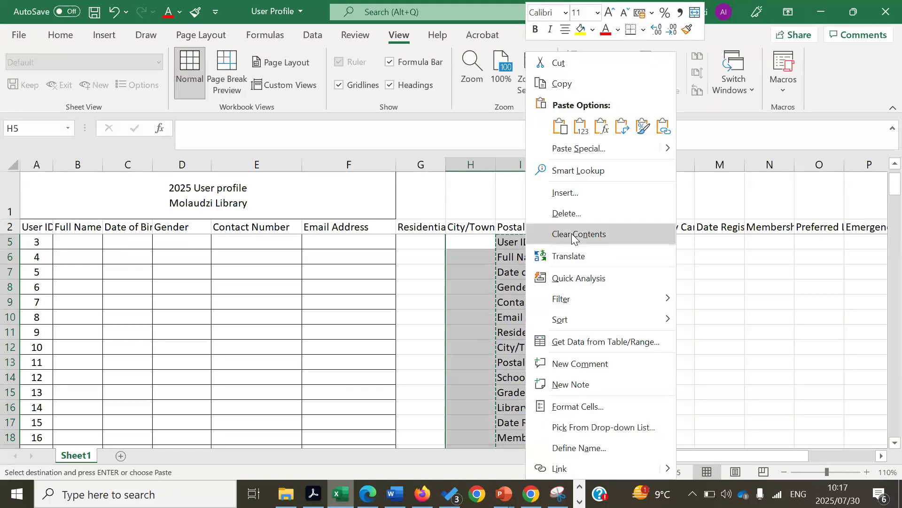
{"action": "left_click", "coordinate": [572, 235]}
{"action": "left_click", "coordinate": [683, 362]}
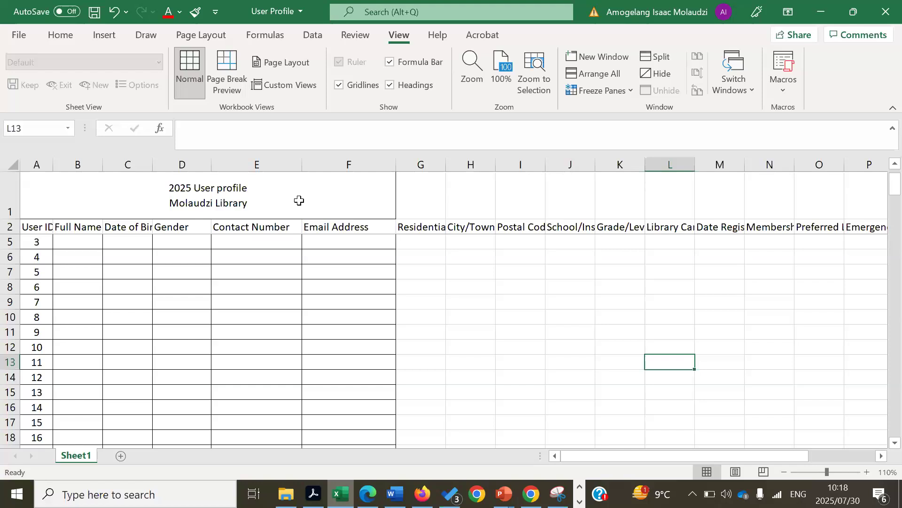
Unmerge the existing title cell in row 1
{"action": "left_click", "coordinate": [62, 36]}
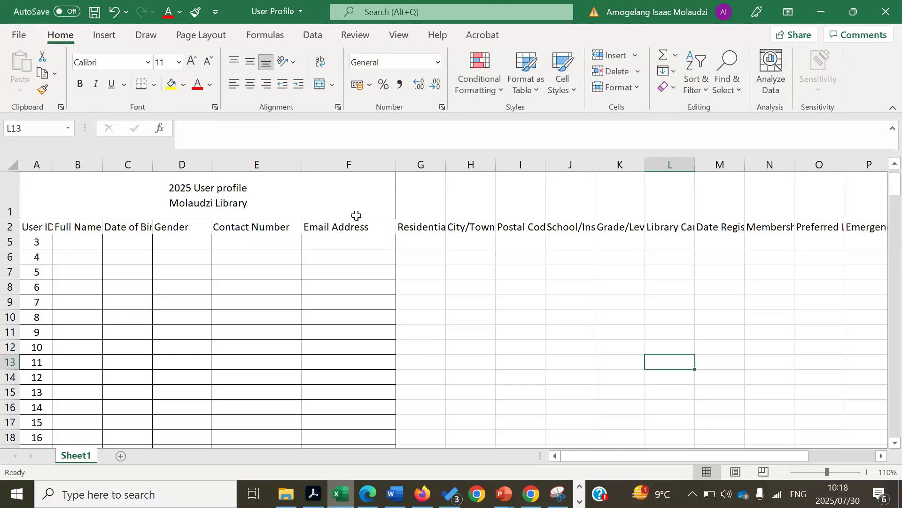
{"action": "left_click", "coordinate": [343, 201]}
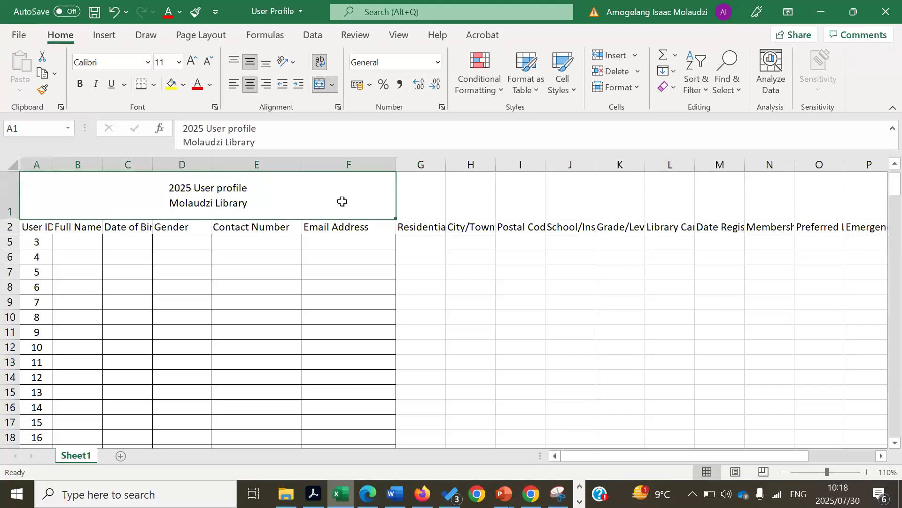
{"action": "left_click", "coordinate": [332, 83]}
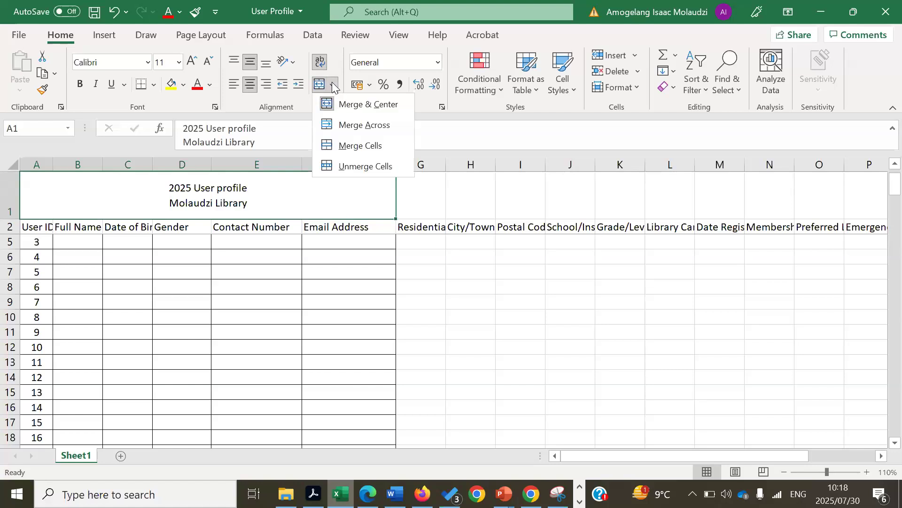
{"action": "left_click", "coordinate": [357, 167]}
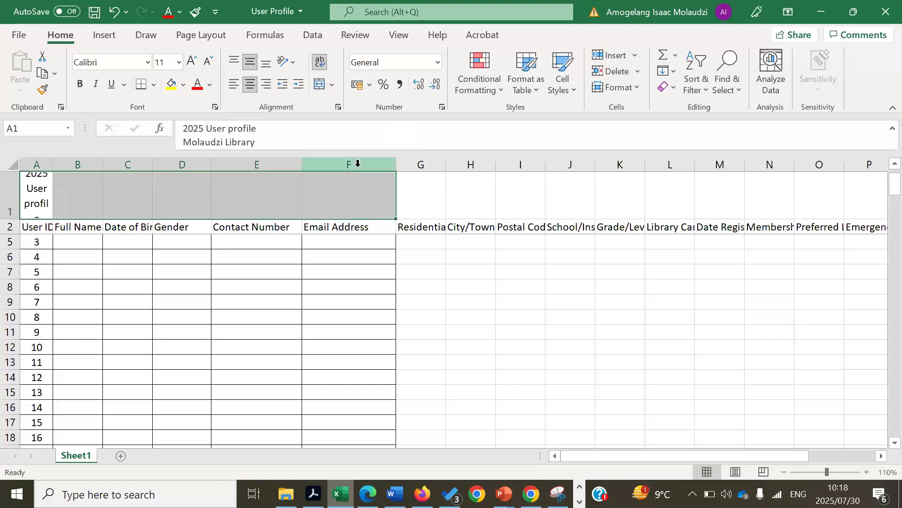
{"action": "left_click", "coordinate": [503, 204]}
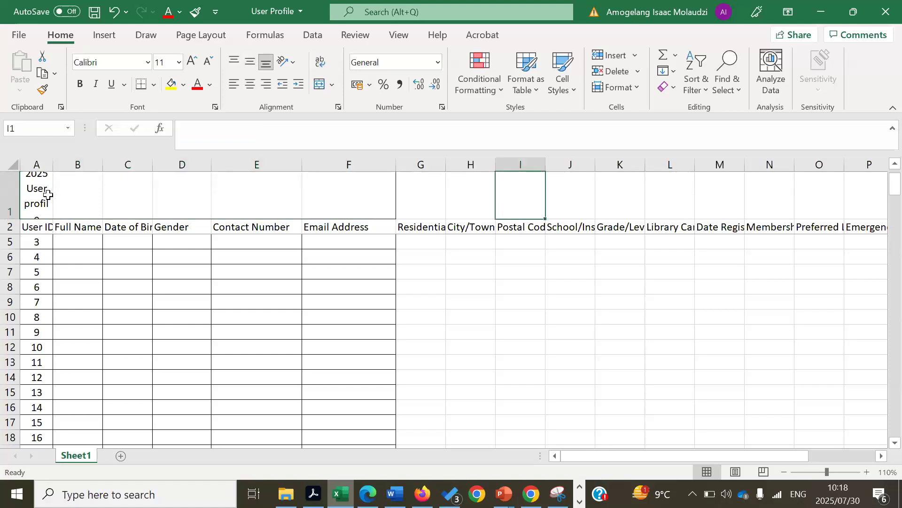
Merge and centre the 2025 User profile / Molaudzi Library title across A1:S1
{"action": "left_click_drag", "start_coordinate": [36, 194], "coordinate": [819, 192]}
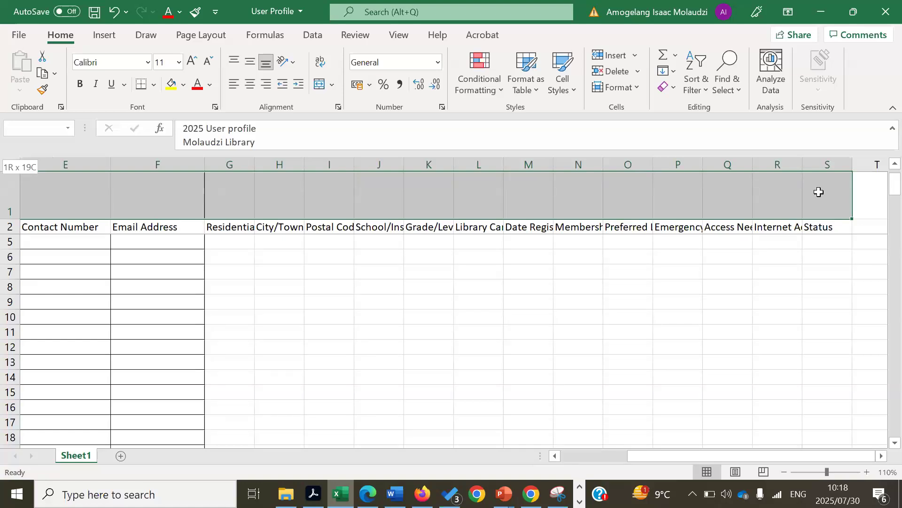
{"action": "left_click_drag", "start_coordinate": [818, 192], "coordinate": [818, 192]}
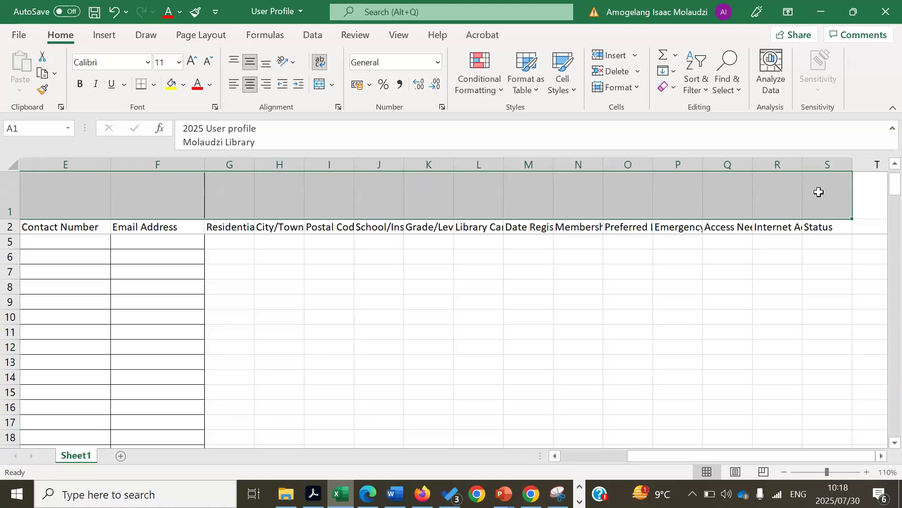
{"action": "left_click", "coordinate": [332, 86]}
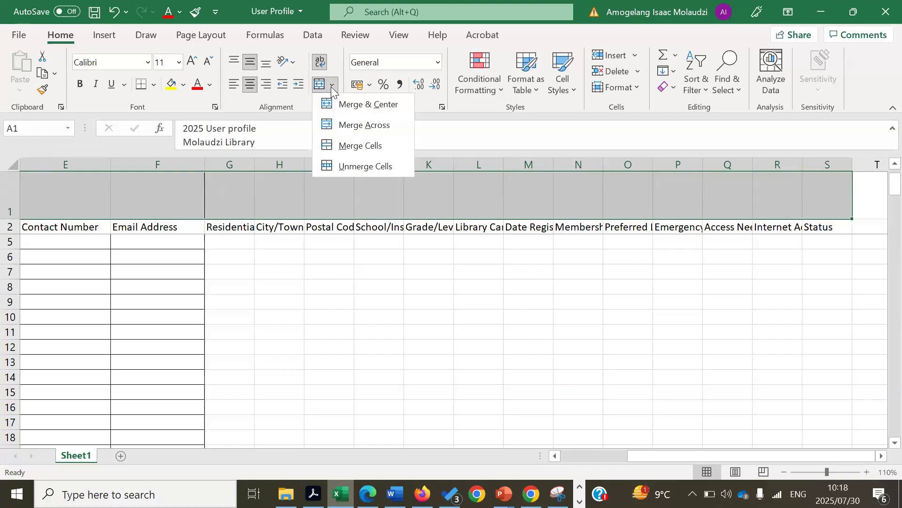
{"action": "left_click", "coordinate": [358, 106]}
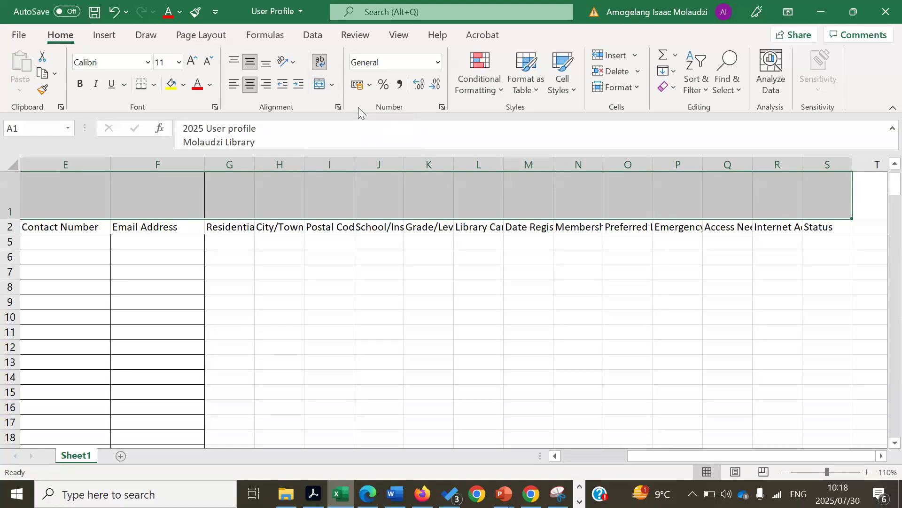
{"action": "left_click", "coordinate": [493, 285]}
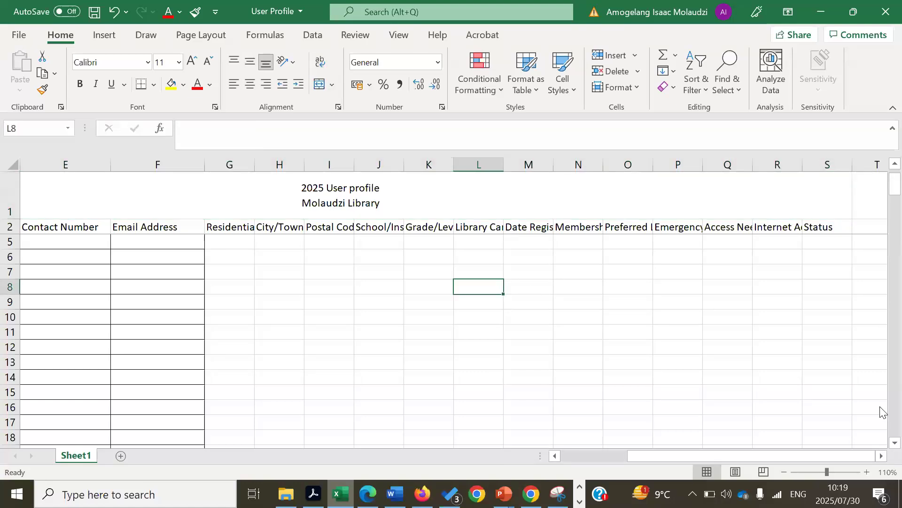
{"action": "scroll", "coordinate": [881, 444], "scroll_direction": "down", "scroll_amount": 1}
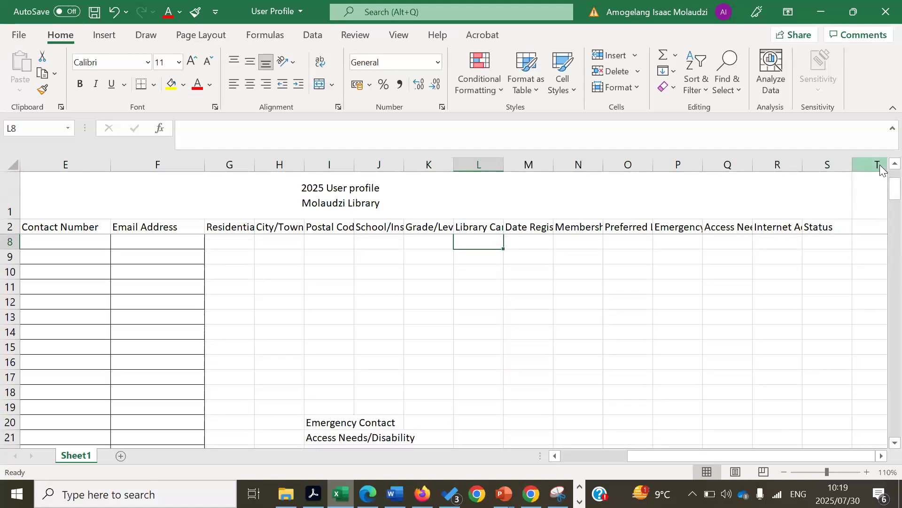
{"action": "scroll", "coordinate": [882, 170], "scroll_direction": "up", "scroll_amount": 2}
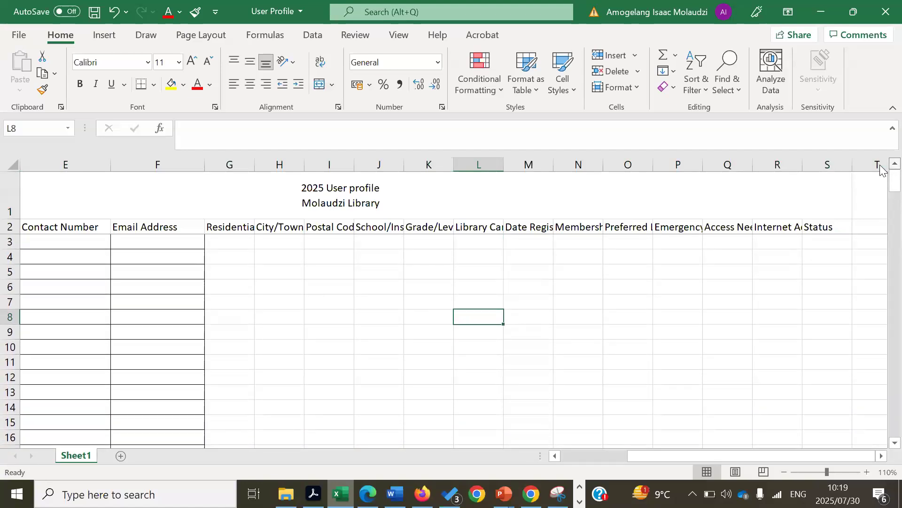
{"action": "left_click_drag", "start_coordinate": [836, 457], "coordinate": [808, 455]}
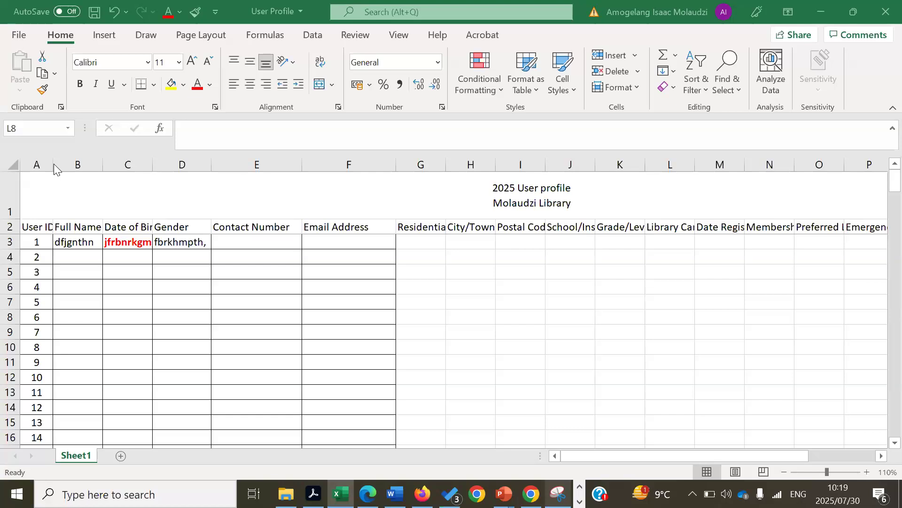
{"action": "left_click", "coordinate": [22, 227]}
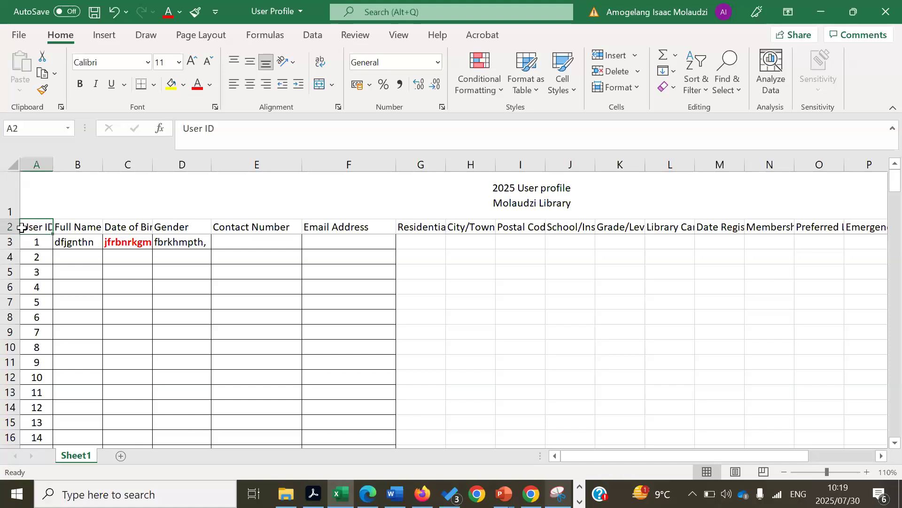
Select the table from the User ID heading in A2 across to column R and down its rows
{"action": "left_click_drag", "start_coordinate": [22, 228], "coordinate": [591, 446]}
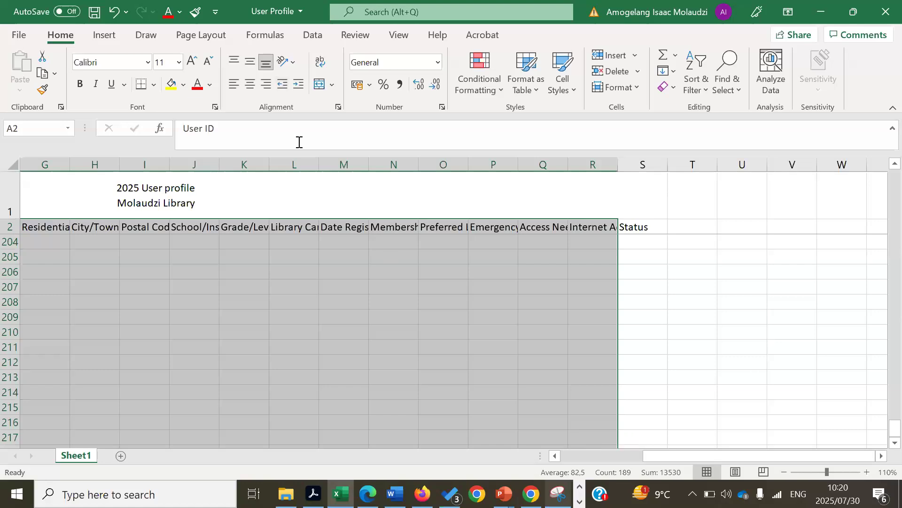
{"action": "key", "text": "ctrl+t"}
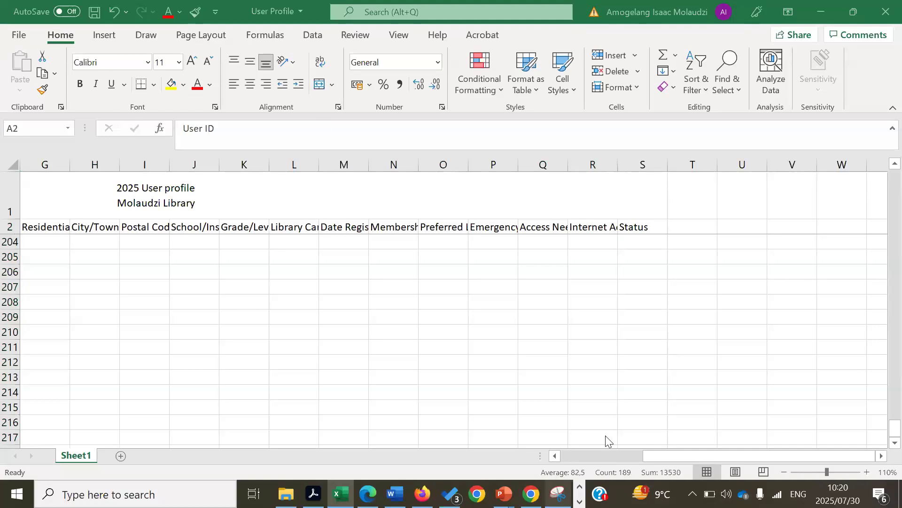
{"action": "left_click", "coordinate": [631, 437]}
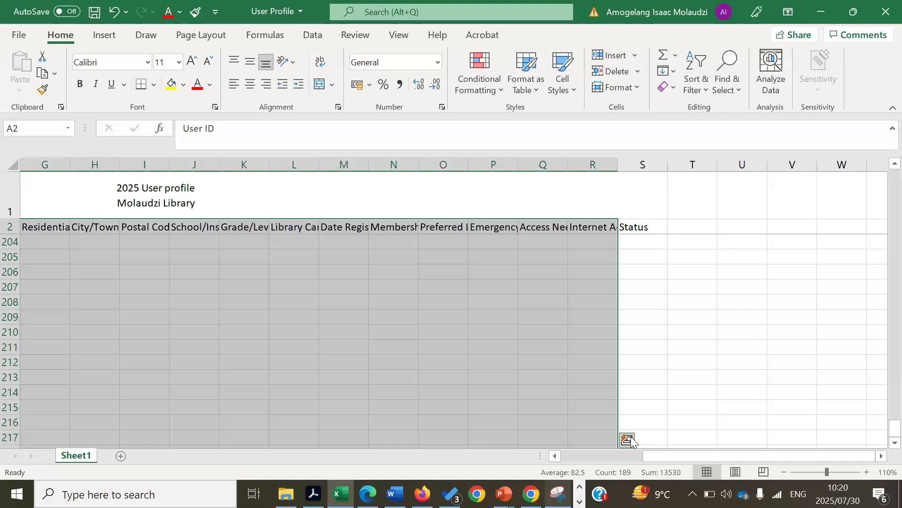
Turn on Data > Filter for the row 2 headings, then scroll back to the top
{"action": "left_click", "coordinate": [314, 36]}
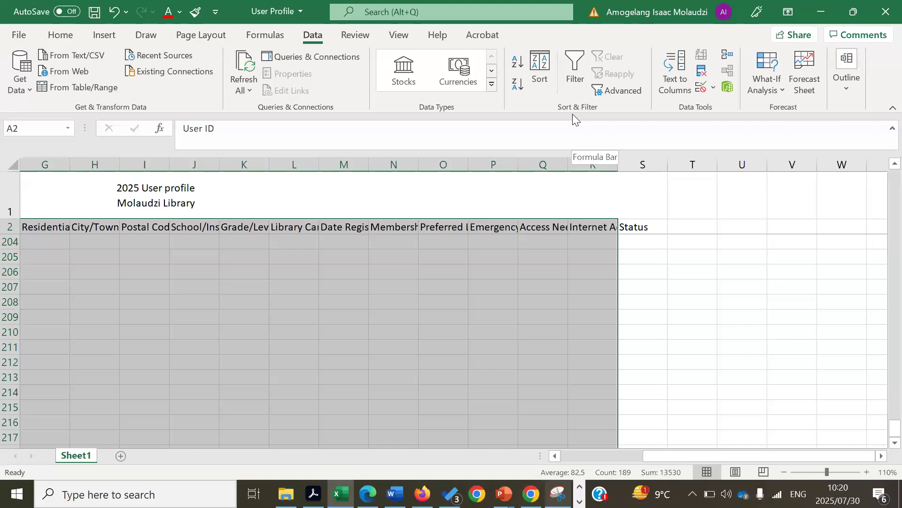
{"action": "left_click", "coordinate": [573, 78]}
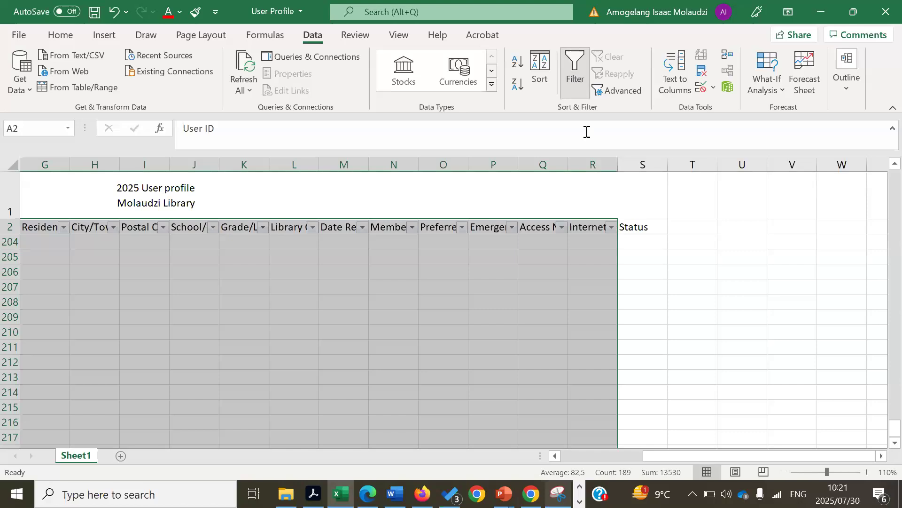
{"action": "left_click", "coordinate": [639, 294]}
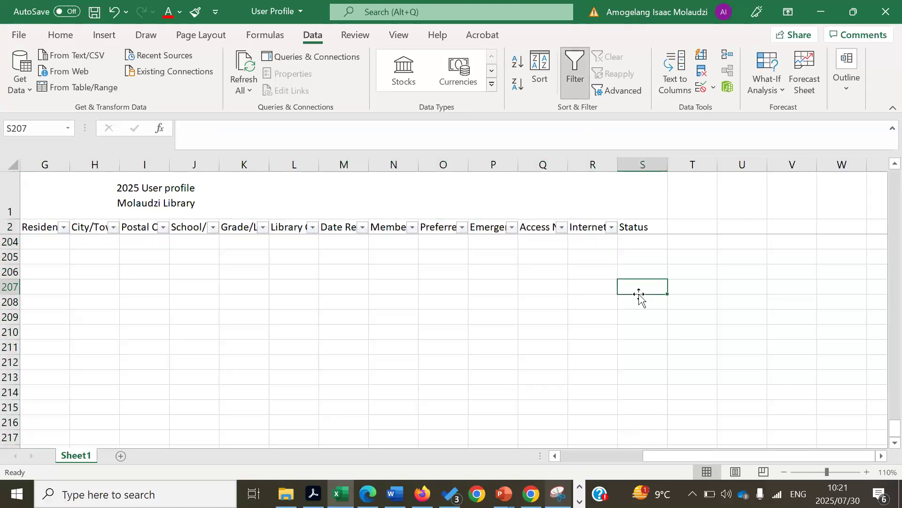
{"action": "left_click_drag", "start_coordinate": [665, 459], "coordinate": [110, 338]}
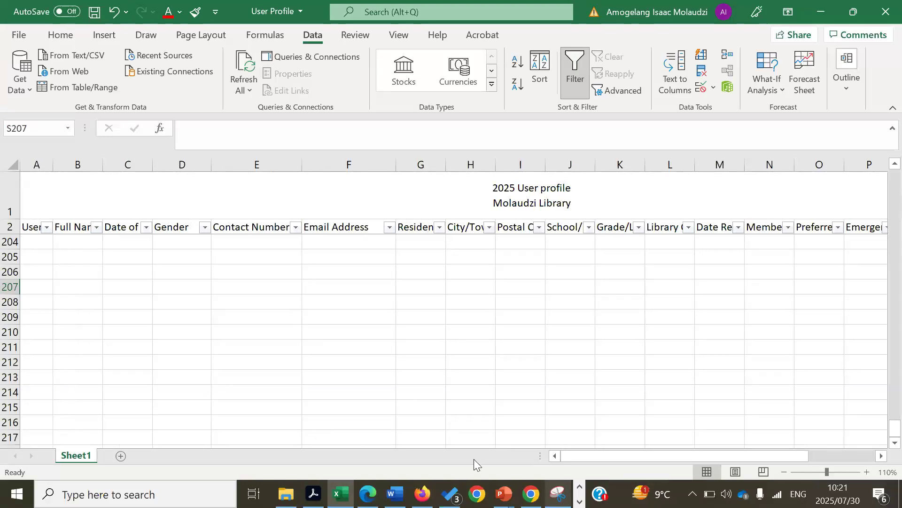
{"action": "left_click_drag", "start_coordinate": [881, 429], "coordinate": [882, 123]}
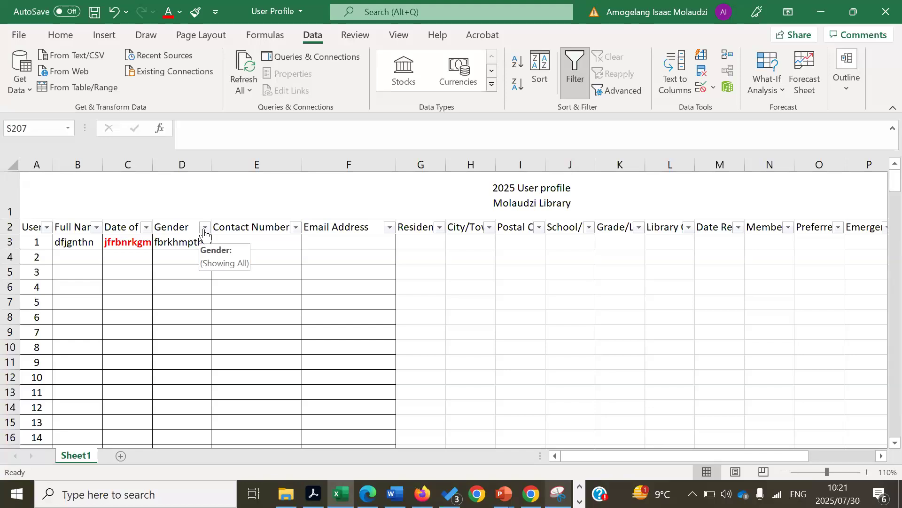
Replace user 1's gender in D3 with Male and enter Female for user 2 in D4
{"action": "left_click", "coordinate": [205, 228]}
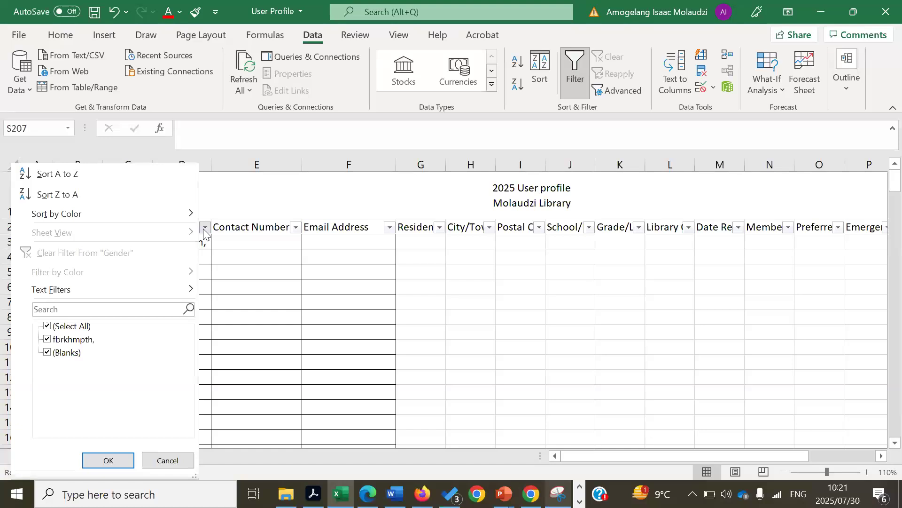
{"action": "left_click", "coordinate": [281, 242]}
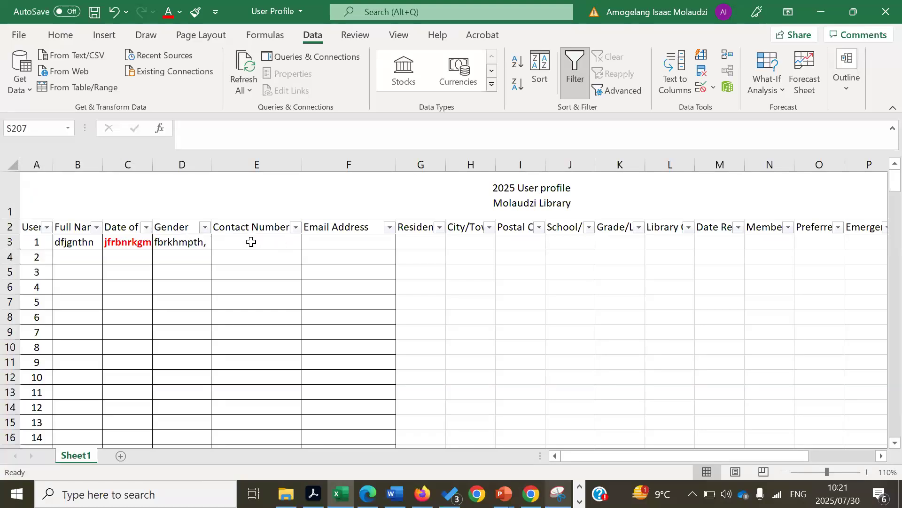
{"action": "left_click", "coordinate": [191, 240]}
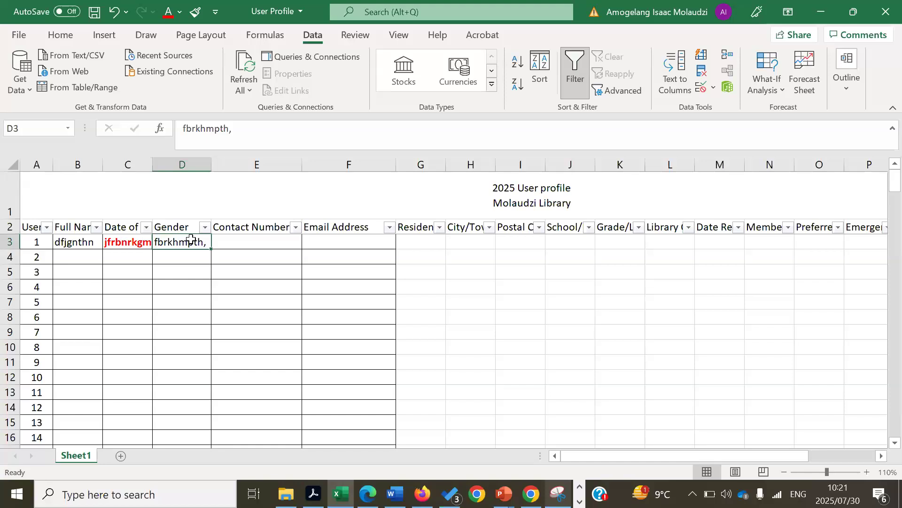
{"action": "type", "text": "Male"}
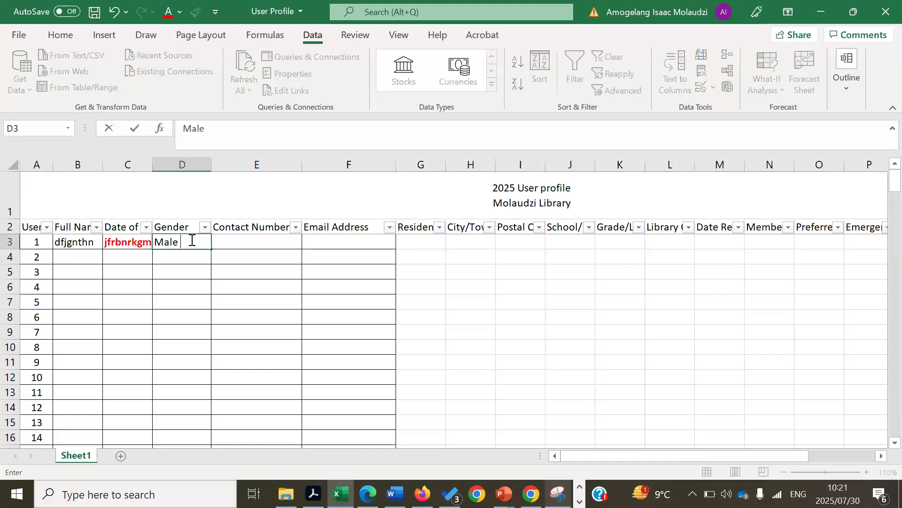
{"action": "key", "text": "Return"}
{"action": "type", "text": "Felame"}
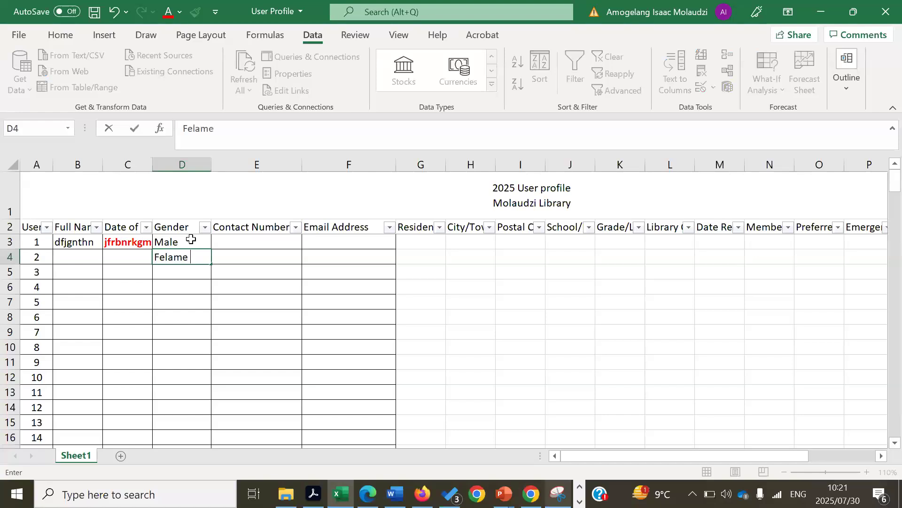
{"action": "key", "text": "BackSpace"}
{"action": "key", "text": "BackSpace"}
{"action": "key", "text": "BackSpace"}
{"action": "key", "text": "BackSpace"}
{"action": "type", "text": "male"}
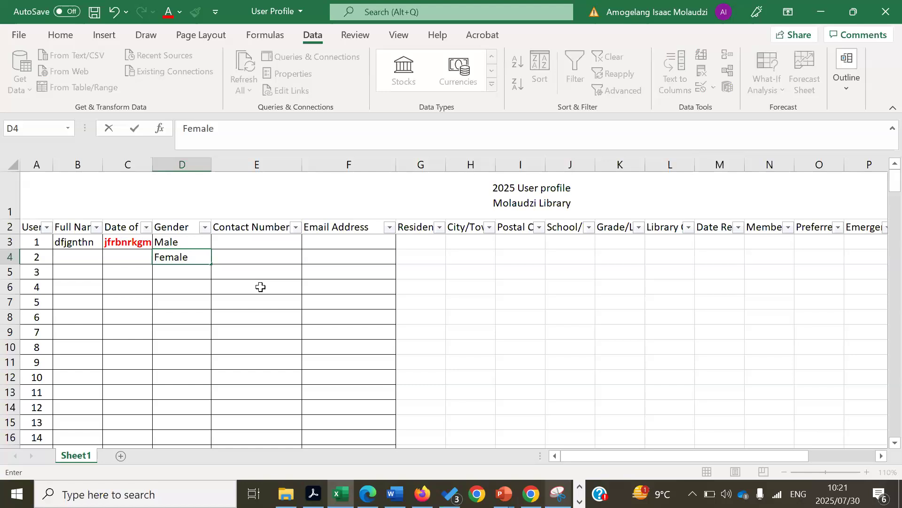
{"action": "left_click", "coordinate": [260, 287]}
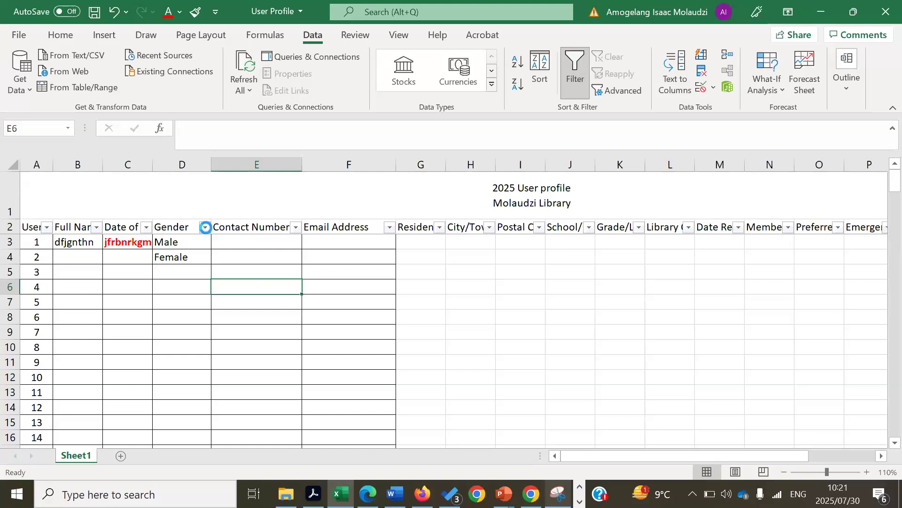
Filter Gender to Male only by excluding Female and (Blanks), then undo with Ctrl+Z
{"action": "left_click", "coordinate": [206, 227]}
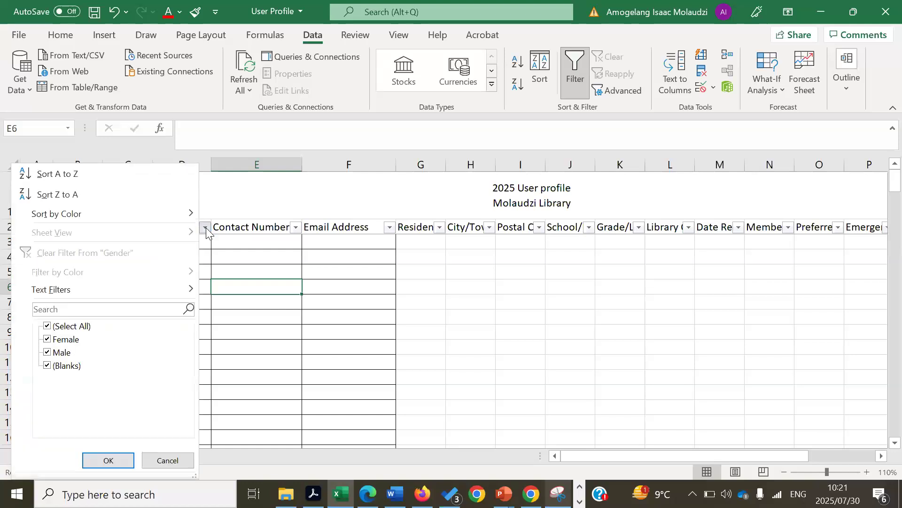
{"action": "left_click", "coordinate": [47, 340]}
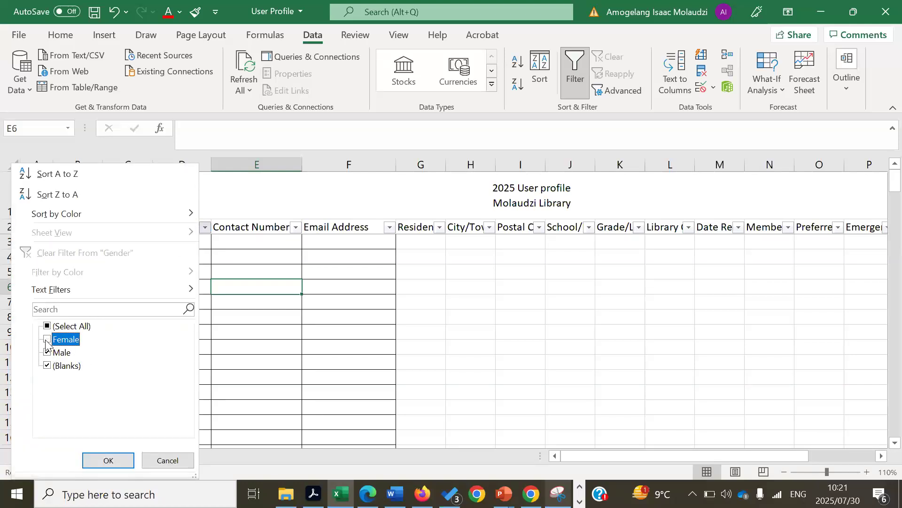
{"action": "left_click", "coordinate": [47, 366]}
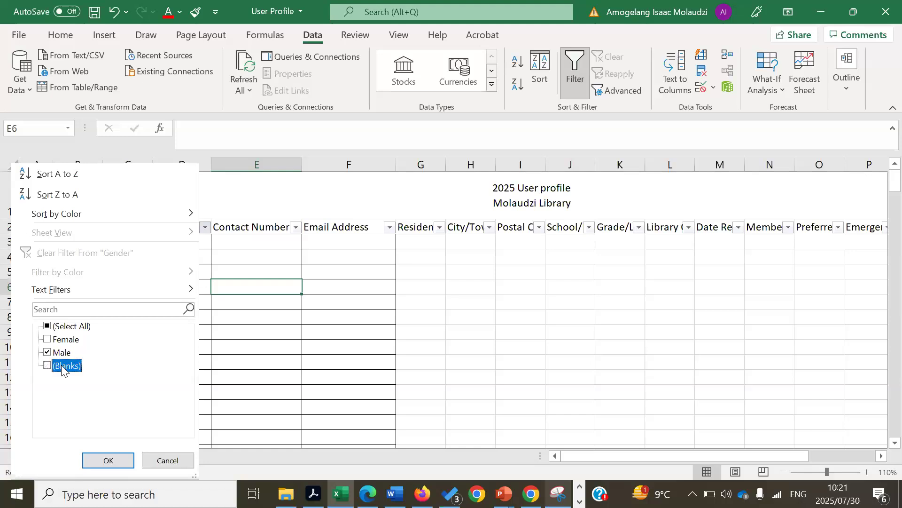
{"action": "left_click", "coordinate": [107, 459]}
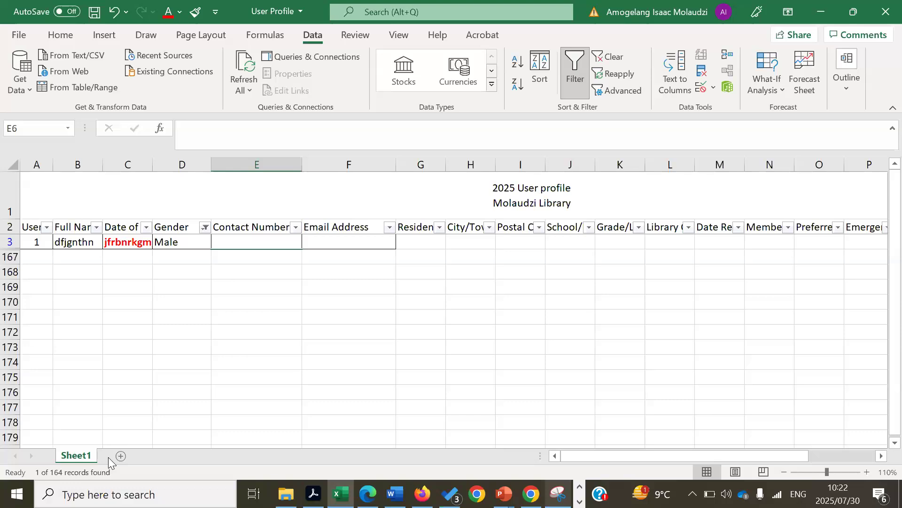
{"action": "key", "text": "ctrl+z"}
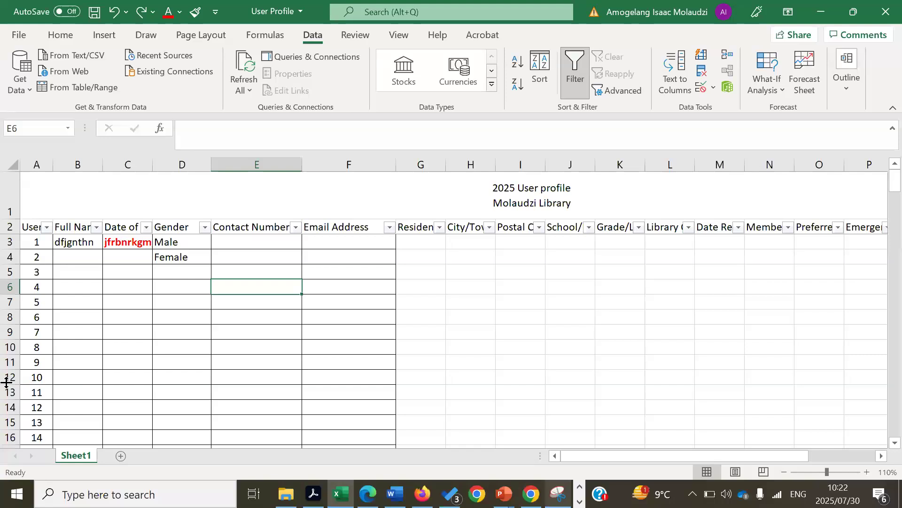
{"action": "left_click", "coordinate": [120, 338]}
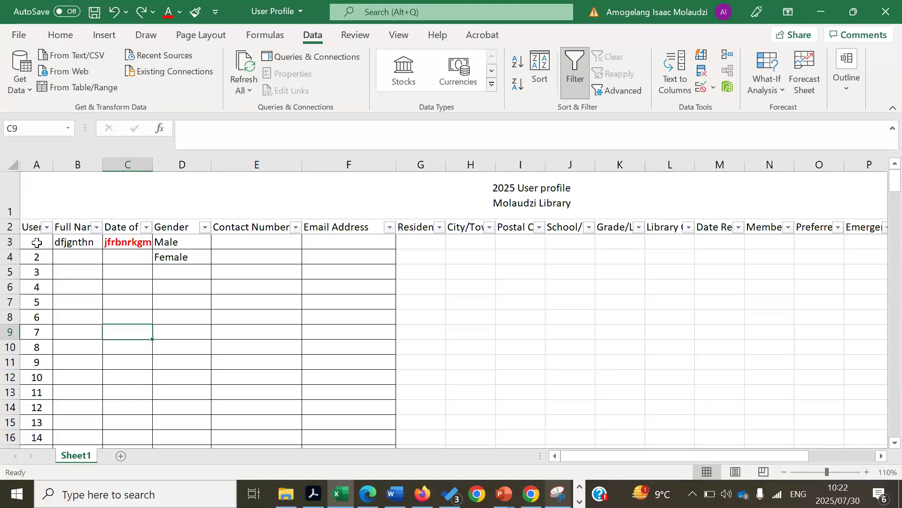
With cell A3 selected, bring up the Freeze Panes choices on the View ribbon
{"action": "left_click", "coordinate": [36, 242]}
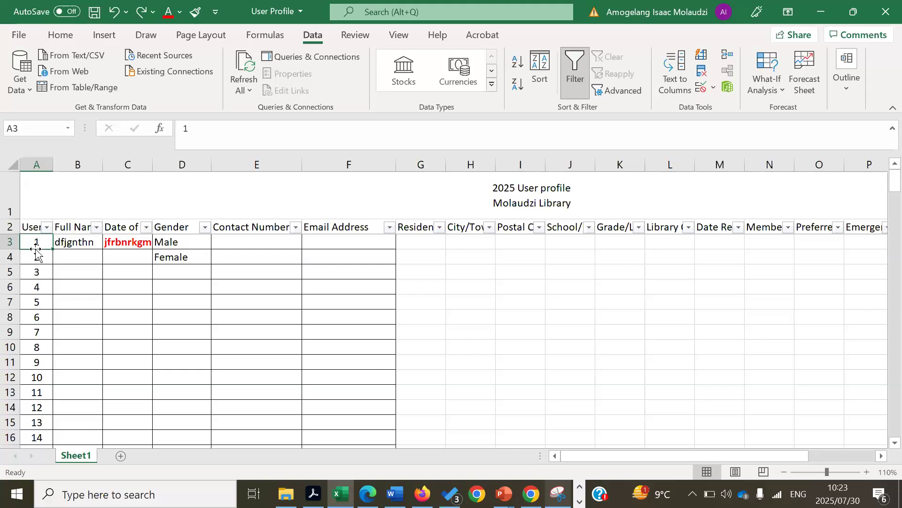
{"action": "left_click", "coordinate": [356, 35]}
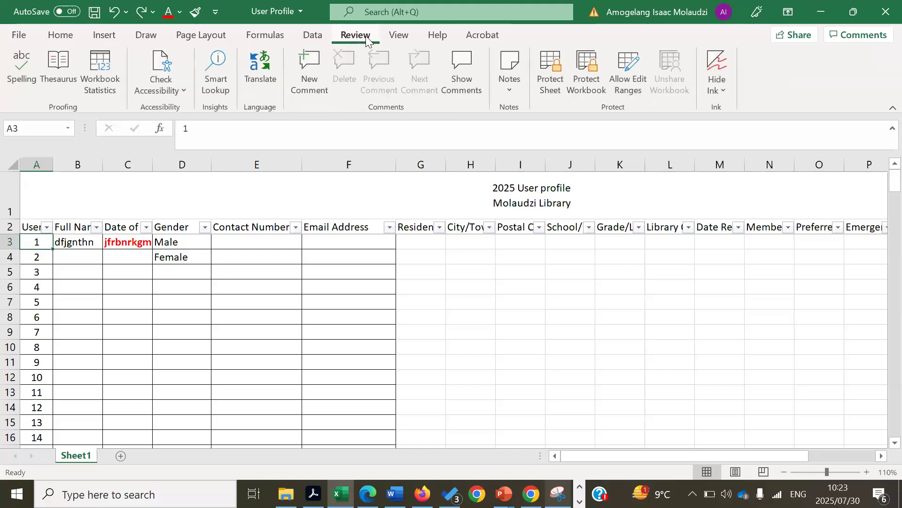
{"action": "left_click", "coordinate": [399, 37]}
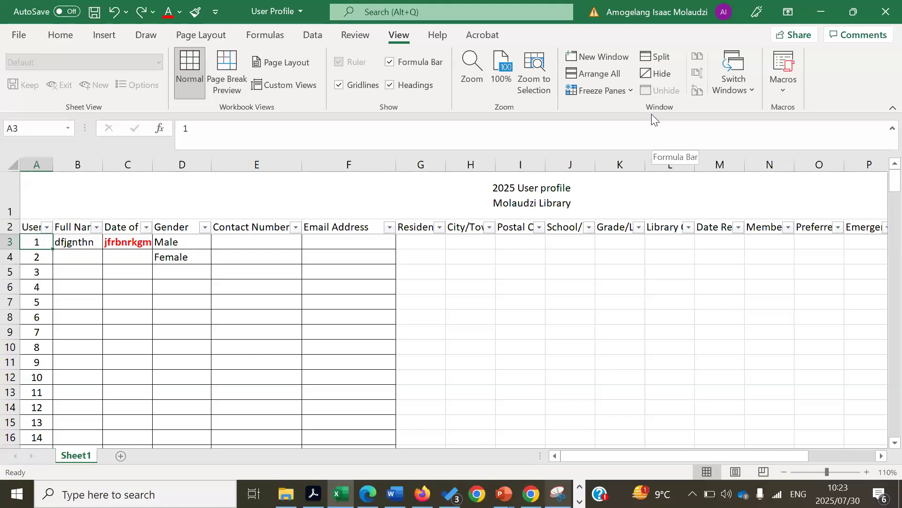
{"action": "left_click", "coordinate": [632, 90]}
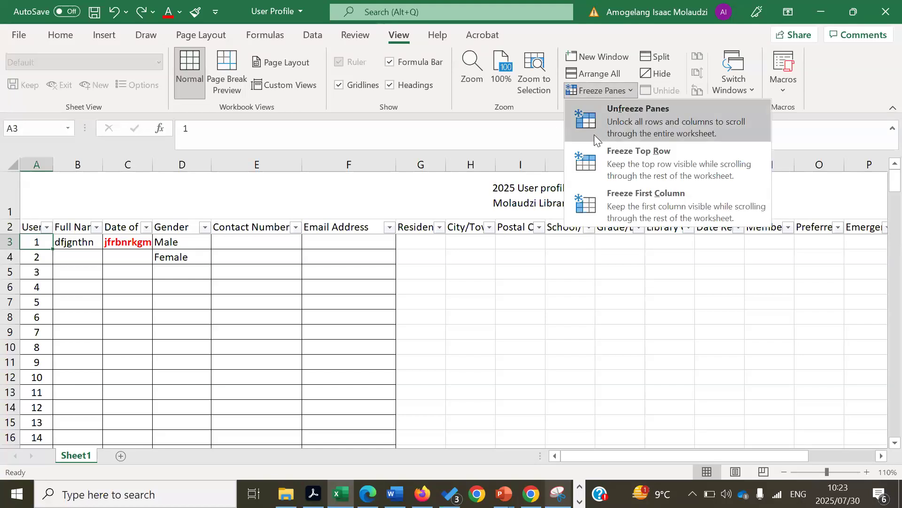
Unfreeze the panes, then refreeze above row 3 and test with arrow keys
{"action": "left_click", "coordinate": [604, 122]}
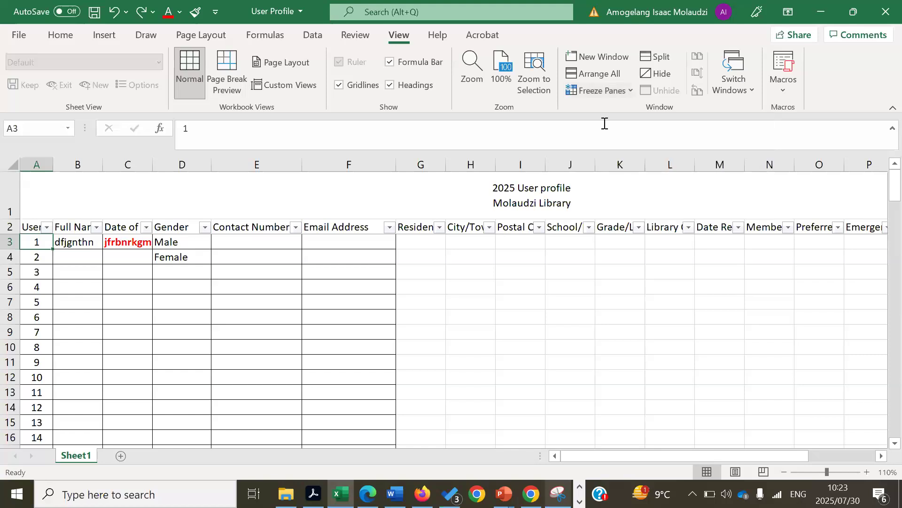
{"action": "left_click", "coordinate": [627, 95]}
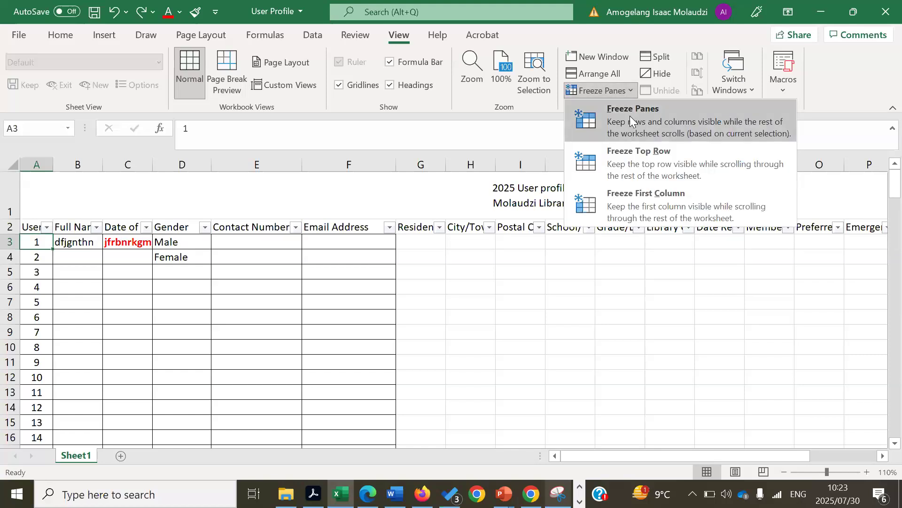
{"action": "left_click", "coordinate": [630, 116]}
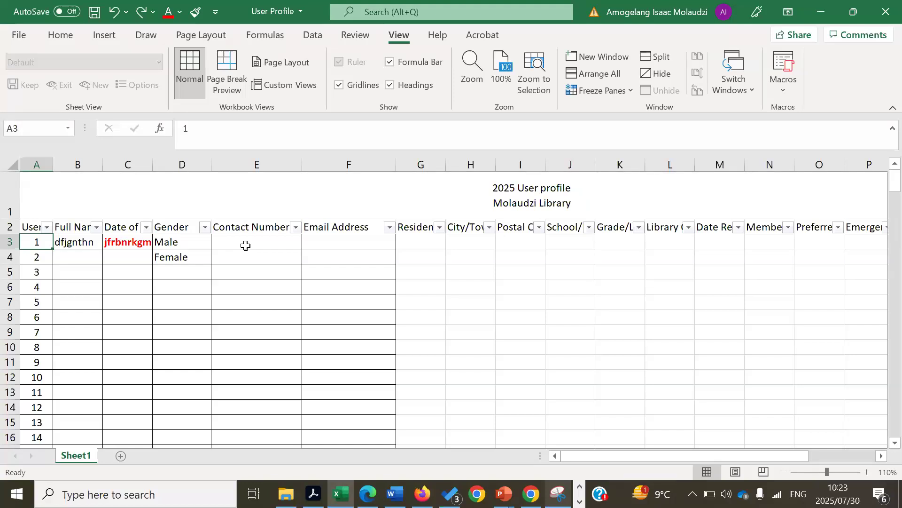
{"action": "key", "text": "Down"}
{"action": "key", "text": "Down"}
{"action": "key", "text": "Down"}
{"action": "key", "text": "Down"}
{"action": "key", "text": "Down"}
{"action": "key", "text": "Down"}
{"action": "key", "text": "Down"}
{"action": "key", "text": "Down"}
{"action": "key", "text": "Down"}
{"action": "key", "text": "Down"}
{"action": "key", "text": "Down"}
{"action": "key", "text": "Down"}
{"action": "key", "text": "Down"}
{"action": "key", "text": "Down"}
{"action": "key", "text": "Down"}
{"action": "key", "text": "Down"}
{"action": "key", "text": "Down"}
{"action": "key", "text": "Down"}
{"action": "key", "text": "Down"}
{"action": "key", "text": "Down"}
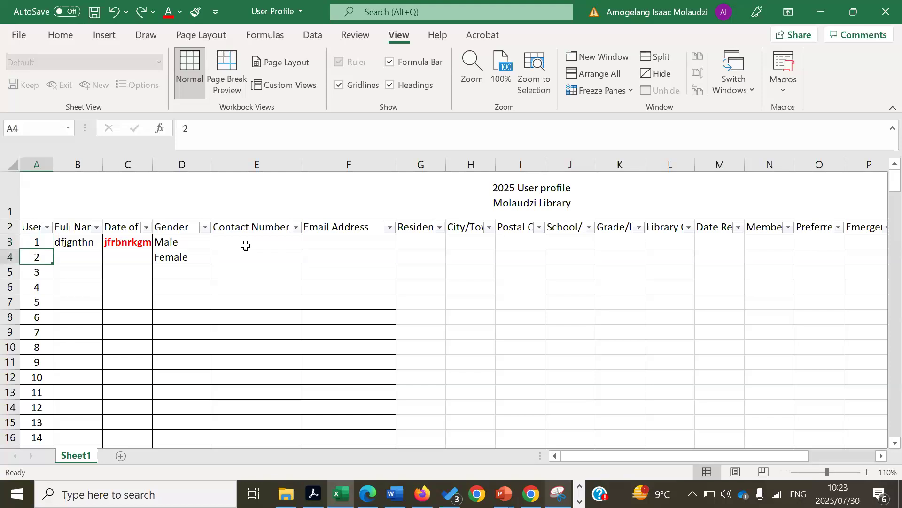
{"action": "key", "text": "Down"}
{"action": "key", "text": "Down"}
{"action": "key", "text": "Down"}
{"action": "key", "text": "Down"}
{"action": "key", "text": "Down"}
{"action": "key", "text": "Down"}
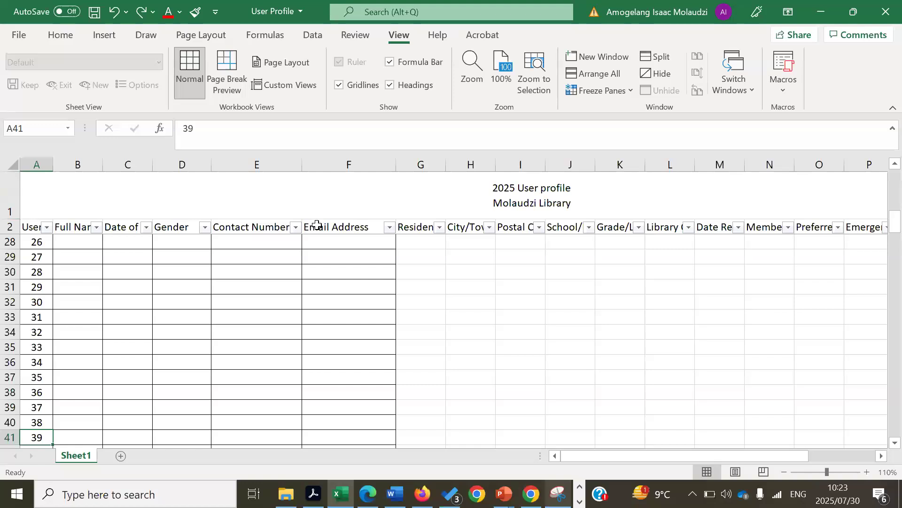
{"action": "key", "text": "Up"}
{"action": "key", "text": "Up"}
{"action": "key", "text": "Up"}
{"action": "key", "text": "Up"}
{"action": "key", "text": "Up"}
{"action": "key", "text": "Up"}
{"action": "key", "text": "Up"}
{"action": "key", "text": "Up"}
{"action": "key", "text": "Up"}
{"action": "key", "text": "Up"}
{"action": "key", "text": "Up"}
{"action": "key", "text": "Up"}
{"action": "key", "text": "Up"}
{"action": "key", "text": "Up"}
{"action": "key", "text": "Up"}
{"action": "key", "text": "Up"}
{"action": "key", "text": "Up"}
{"action": "key", "text": "Up"}
{"action": "key", "text": "Up"}
{"action": "key", "text": "Up"}
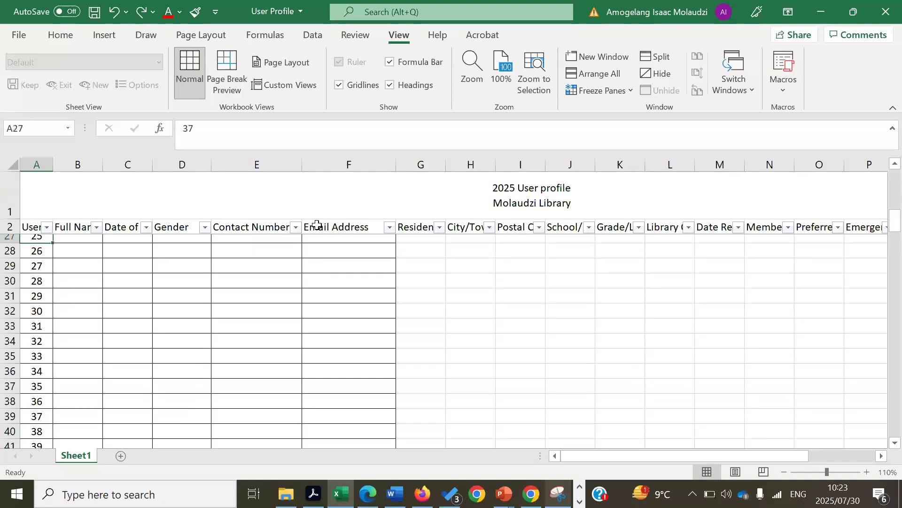
{"action": "key", "text": "Up"}
{"action": "key", "text": "Up"}
{"action": "key", "text": "Up"}
{"action": "key", "text": "Up"}
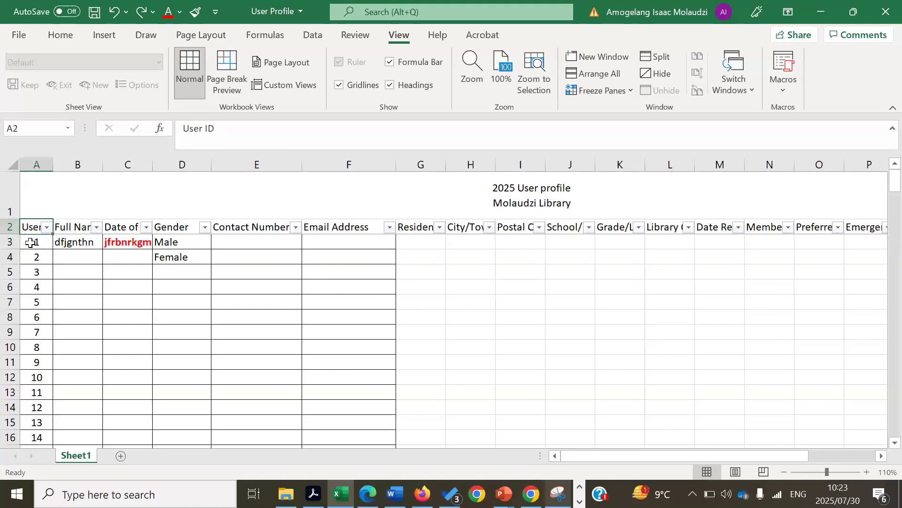
Unfreeze the header rows again, check the scrolling, and finish with A3 selected
{"action": "left_click", "coordinate": [29, 242]}
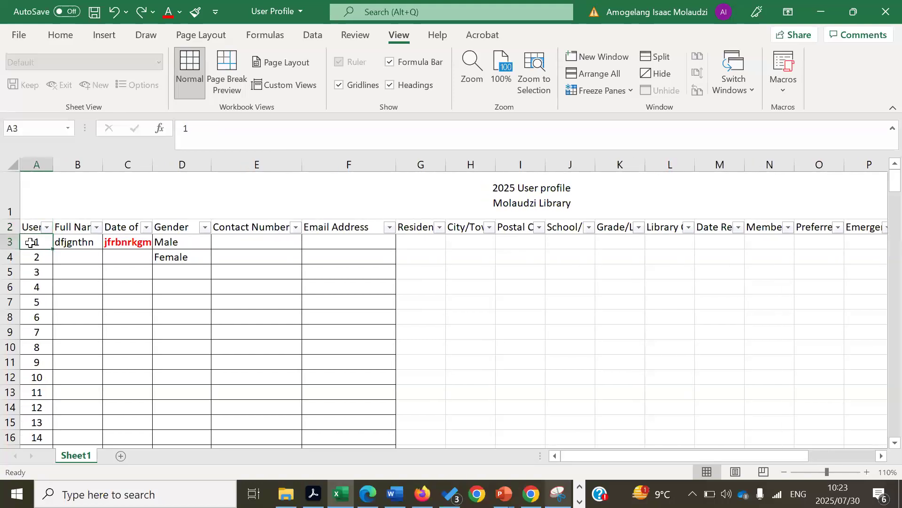
{"action": "left_click", "coordinate": [631, 94]}
{"action": "left_click", "coordinate": [638, 111]}
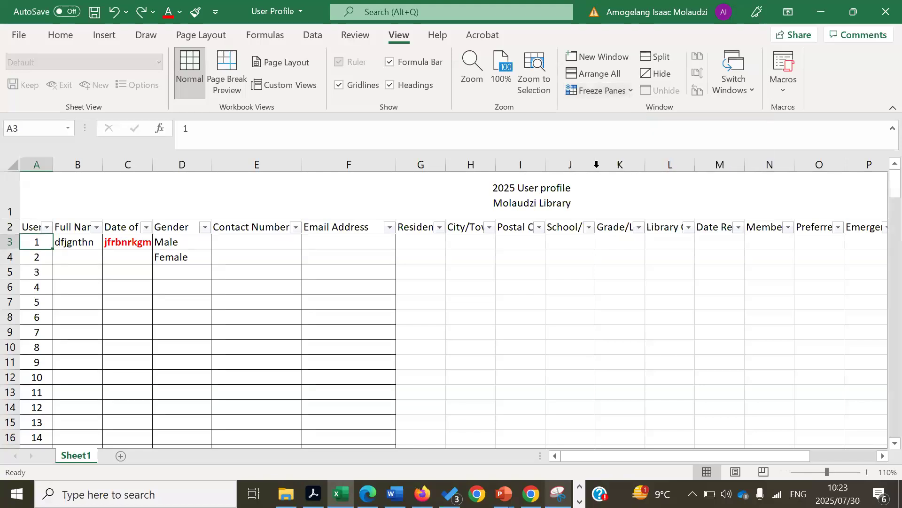
{"action": "left_click", "coordinate": [543, 271]}
{"action": "key", "text": "Down"}
{"action": "key", "text": "Down"}
{"action": "key", "text": "Down"}
{"action": "key", "text": "Down"}
{"action": "key", "text": "Down"}
{"action": "key", "text": "Down"}
{"action": "key", "text": "Down"}
{"action": "key", "text": "Down"}
{"action": "key", "text": "Down"}
{"action": "key", "text": "Down"}
{"action": "key", "text": "Down"}
{"action": "key", "text": "Down"}
{"action": "key", "text": "Down"}
{"action": "key", "text": "Down"}
{"action": "key", "text": "Down"}
{"action": "key", "text": "Down"}
{"action": "key", "text": "Down"}
{"action": "key", "text": "Down"}
{"action": "key", "text": "Down"}
{"action": "key", "text": "Down"}
{"action": "key", "text": "Down"}
{"action": "key", "text": "Down"}
{"action": "key", "text": "Down"}
{"action": "key", "text": "Down"}
{"action": "key", "text": "Down"}
{"action": "key", "text": "Down"}
{"action": "key", "text": "Down"}
{"action": "key", "text": "Down"}
{"action": "key", "text": "Down"}
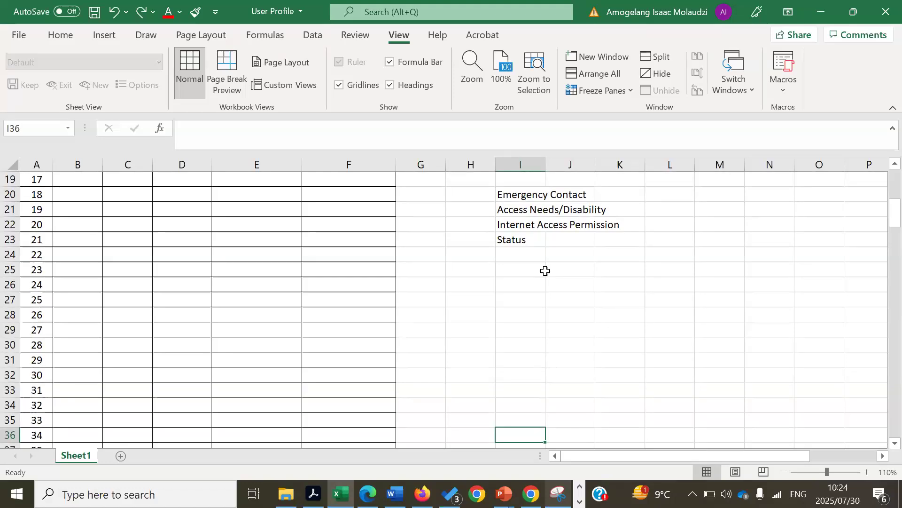
{"action": "left_click", "coordinate": [261, 297]}
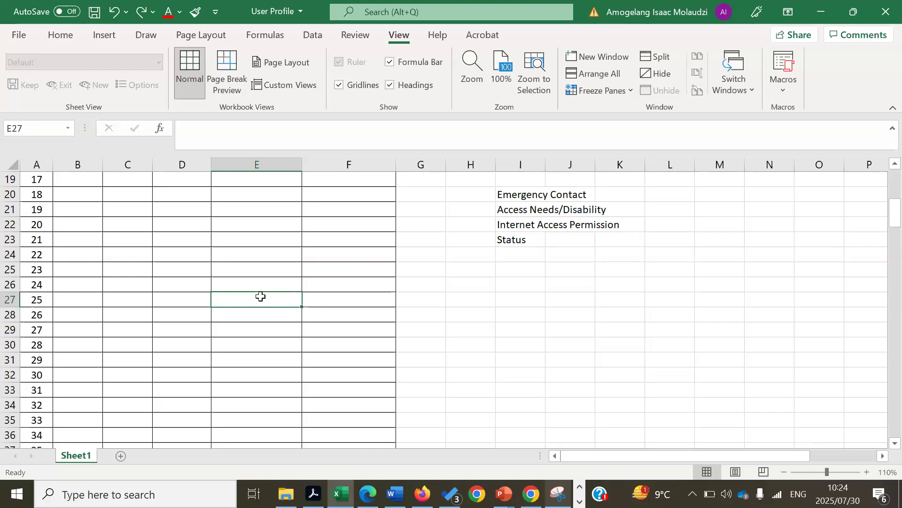
{"action": "left_click_drag", "start_coordinate": [890, 214], "coordinate": [882, 170]}
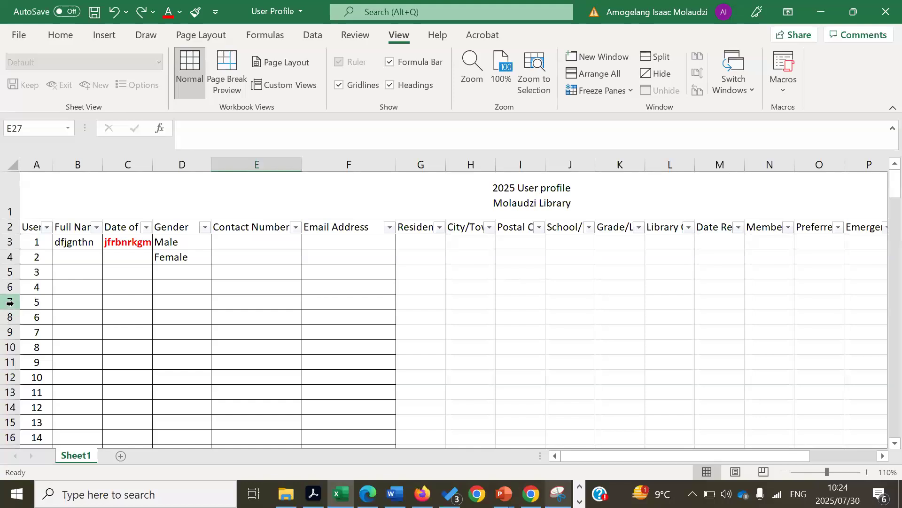
{"action": "left_click", "coordinate": [42, 241]}
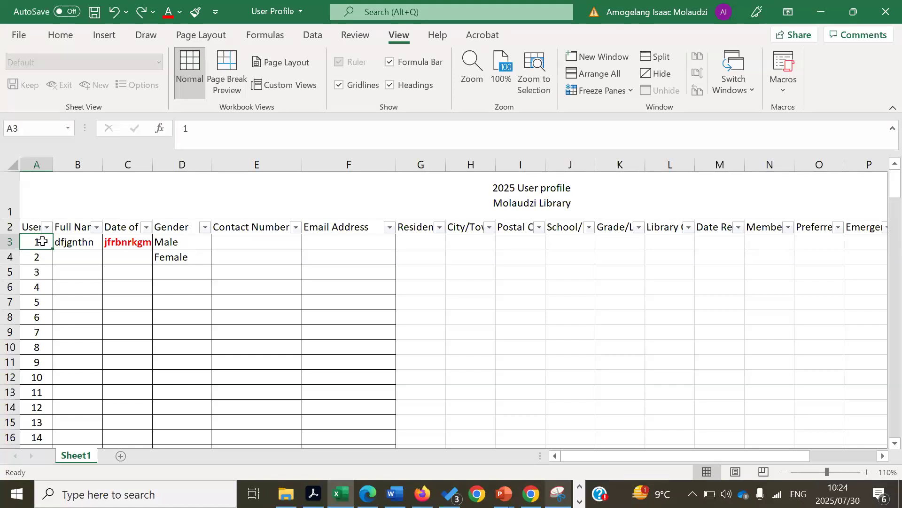
Freeze rows 1–2 above A3, then scroll down to test and return to the top
{"action": "left_click", "coordinate": [628, 95]}
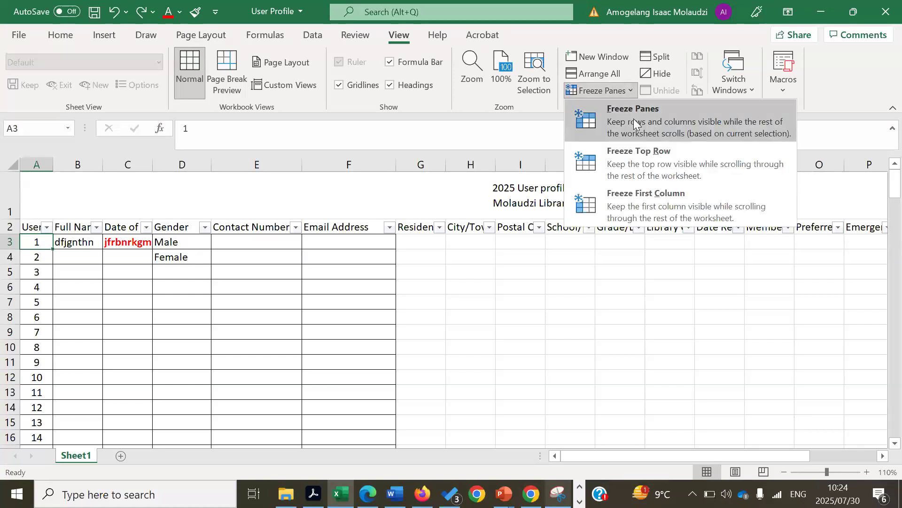
{"action": "left_click", "coordinate": [633, 118]}
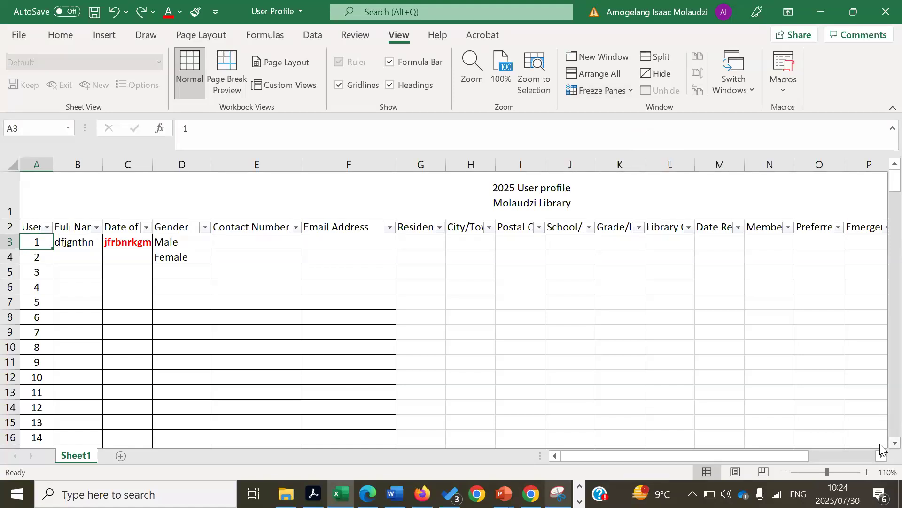
{"action": "scroll", "coordinate": [881, 450], "scroll_direction": "down", "scroll_amount": 9}
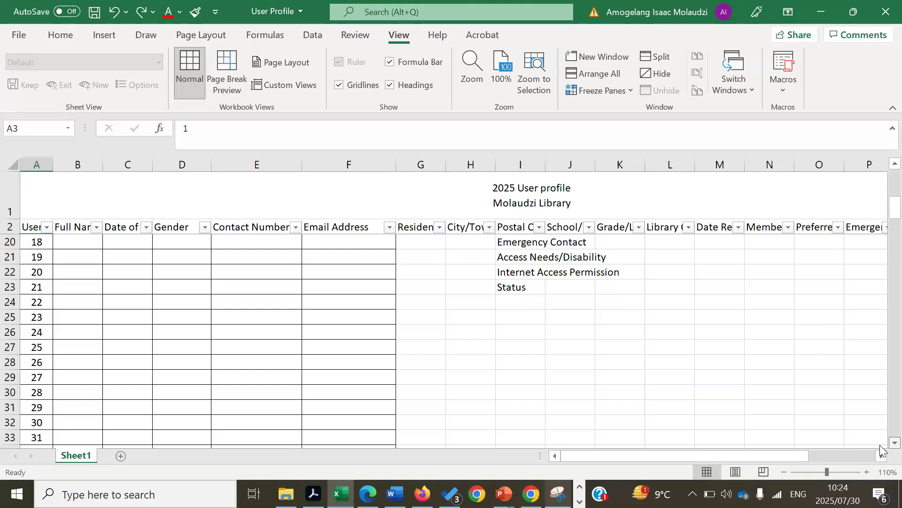
{"action": "scroll", "coordinate": [880, 450], "scroll_direction": "down", "scroll_amount": 5}
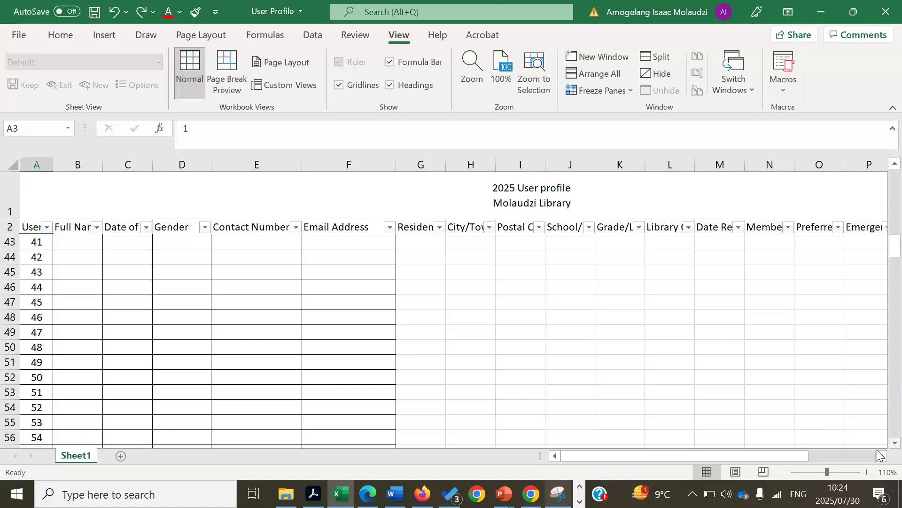
{"action": "left_click", "coordinate": [181, 329]}
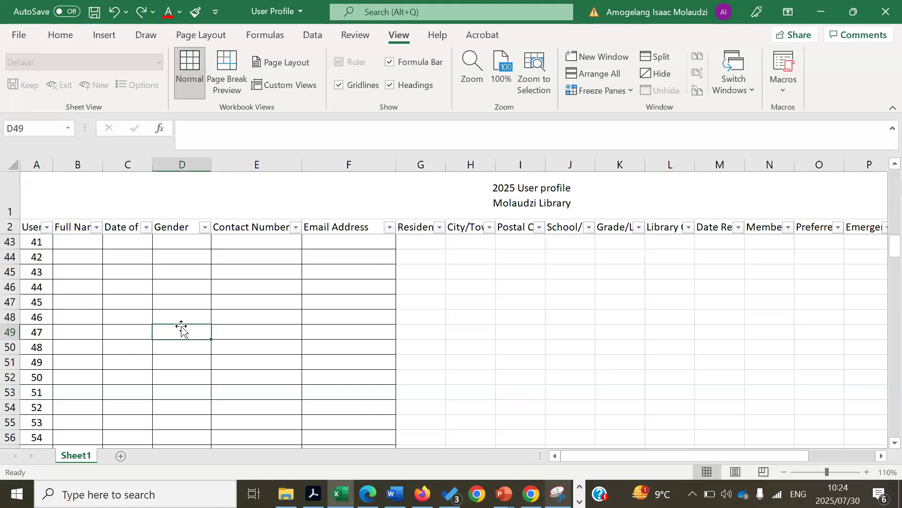
{"action": "left_click", "coordinate": [282, 303]}
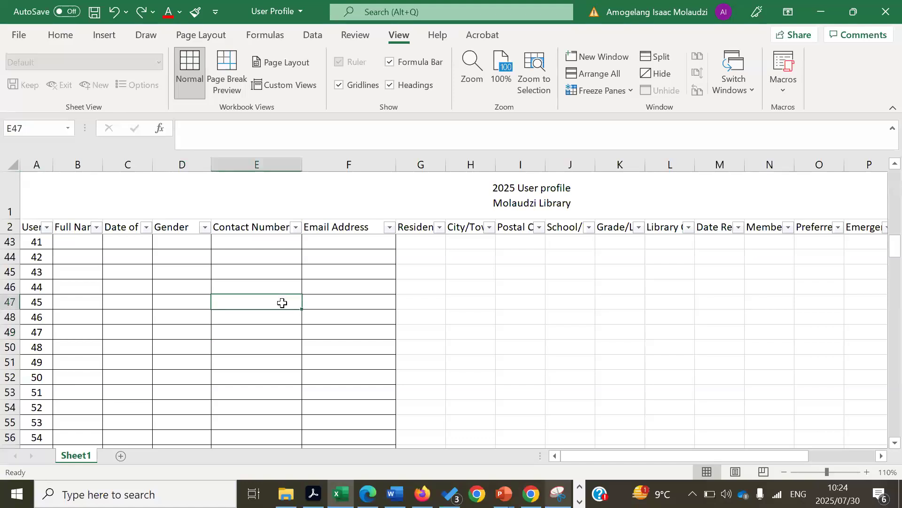
{"action": "left_click", "coordinate": [123, 306]}
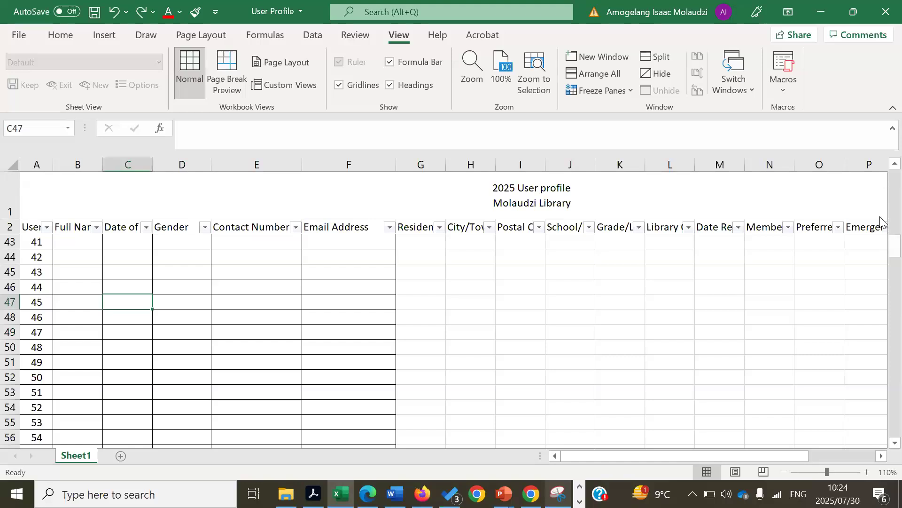
{"action": "left_click_drag", "start_coordinate": [882, 244], "coordinate": [881, 150]}
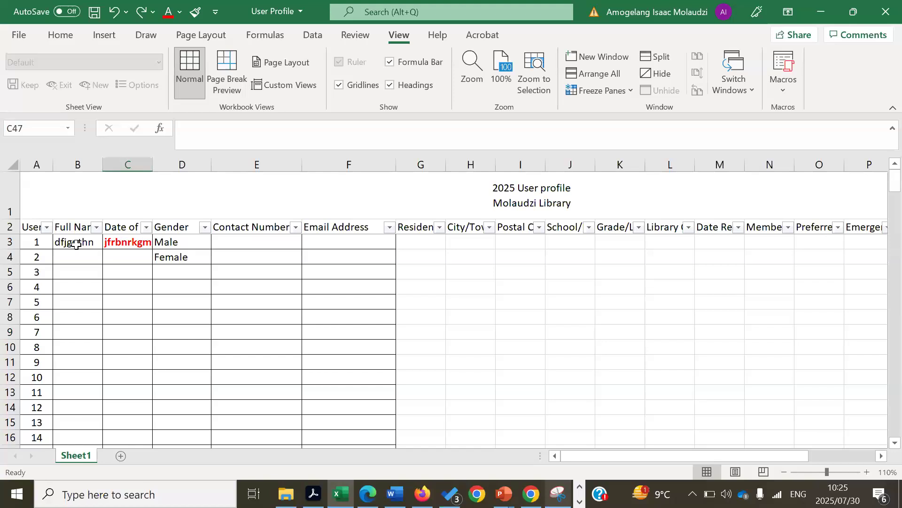
Clear Contents of B3:D4 via the right-click menu, then select Gender cell D3
{"action": "left_click_drag", "start_coordinate": [76, 243], "coordinate": [179, 254]}
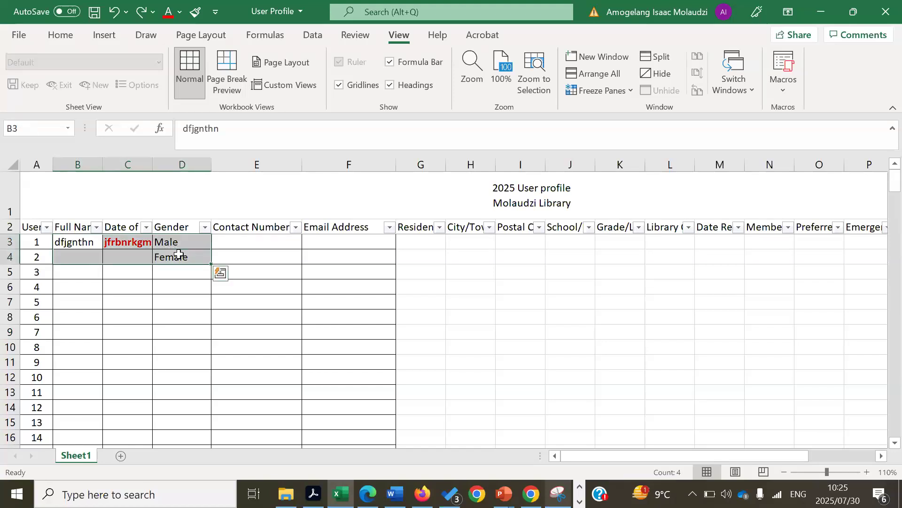
{"action": "right_click", "coordinate": [178, 254]}
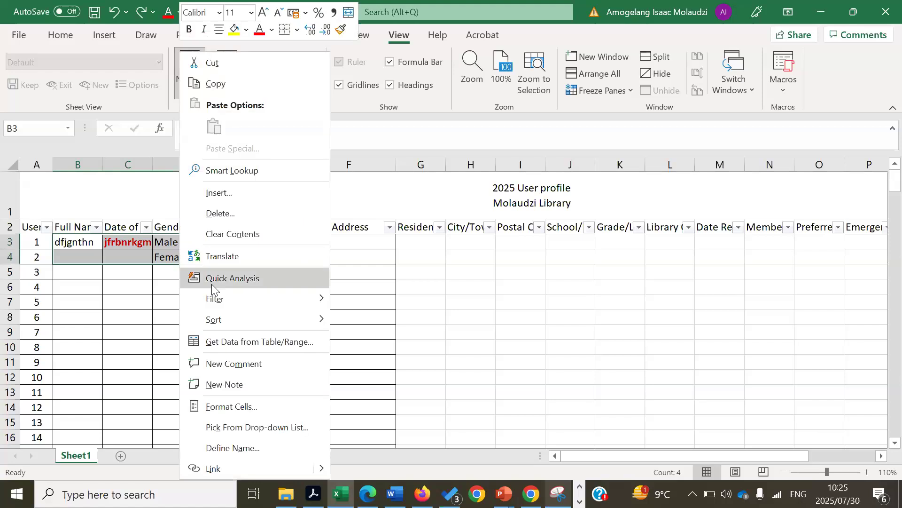
{"action": "left_click", "coordinate": [245, 234]}
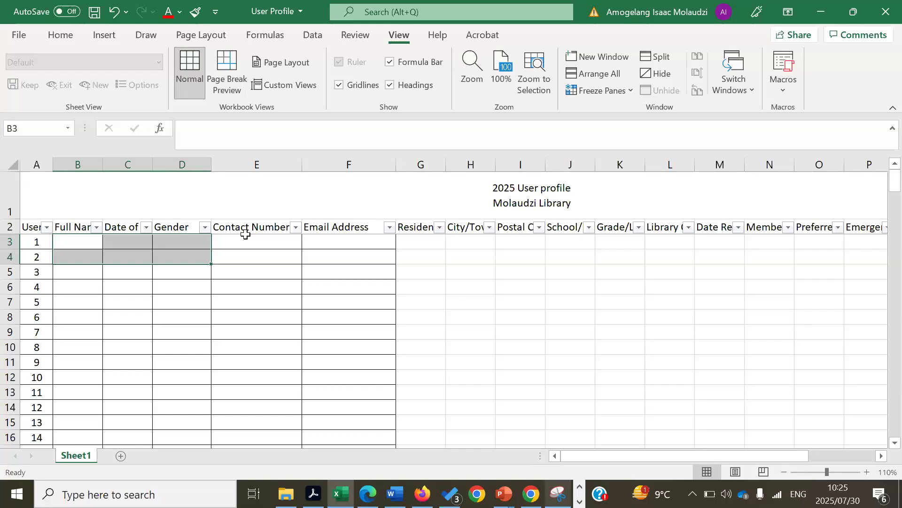
{"action": "left_click", "coordinate": [133, 239]}
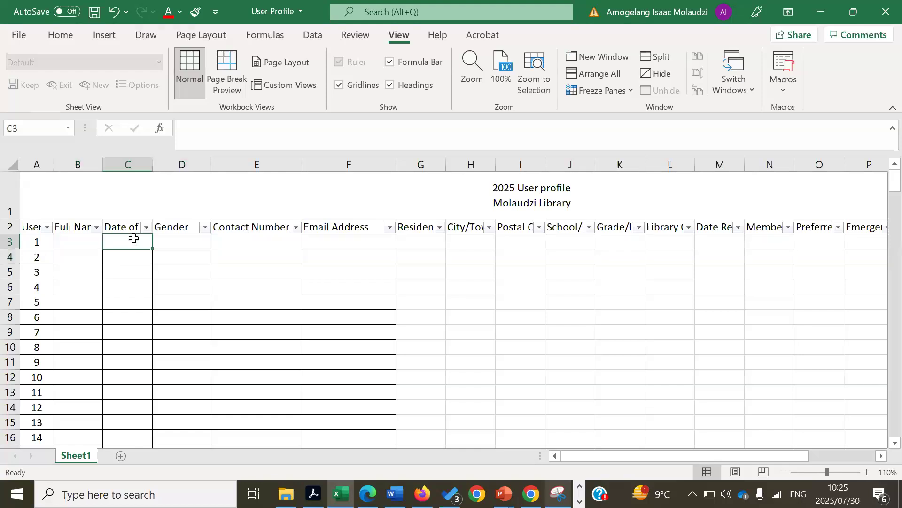
{"action": "left_click", "coordinate": [190, 241]}
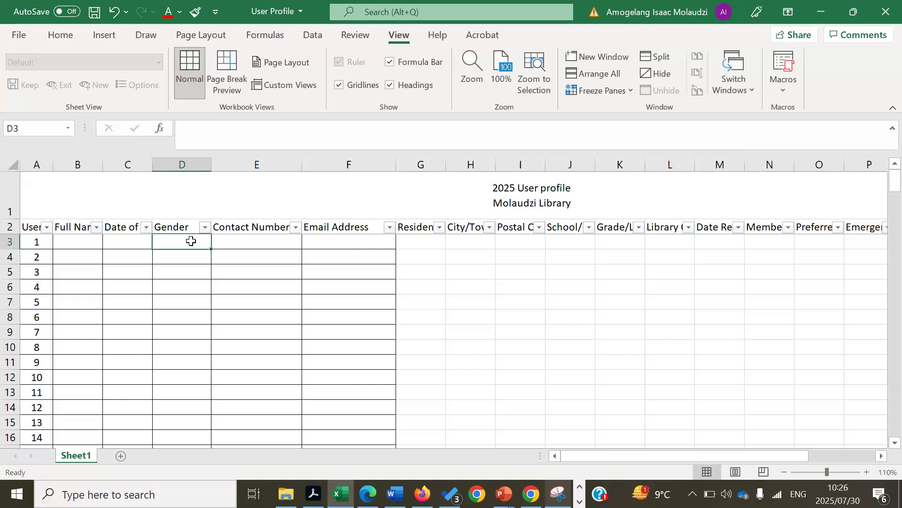
Select Gender cells D3:D277 and bring up the Data Validation dialog from the Data tab
{"action": "left_click_drag", "start_coordinate": [191, 240], "coordinate": [177, 333]}
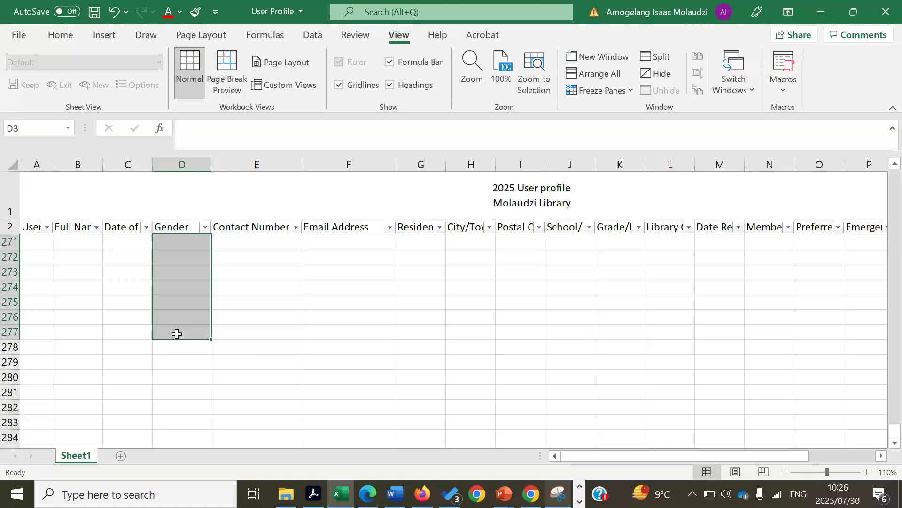
{"action": "left_click", "coordinate": [313, 37]}
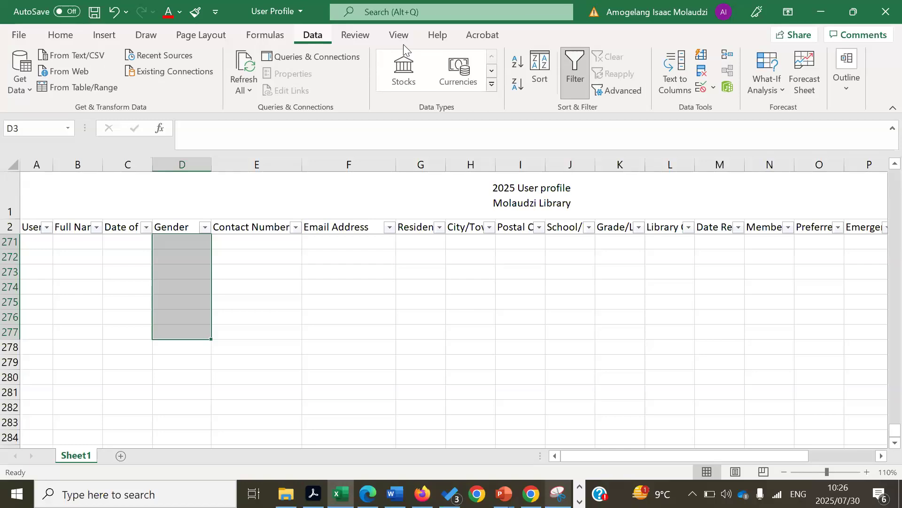
{"action": "left_click", "coordinate": [713, 92]}
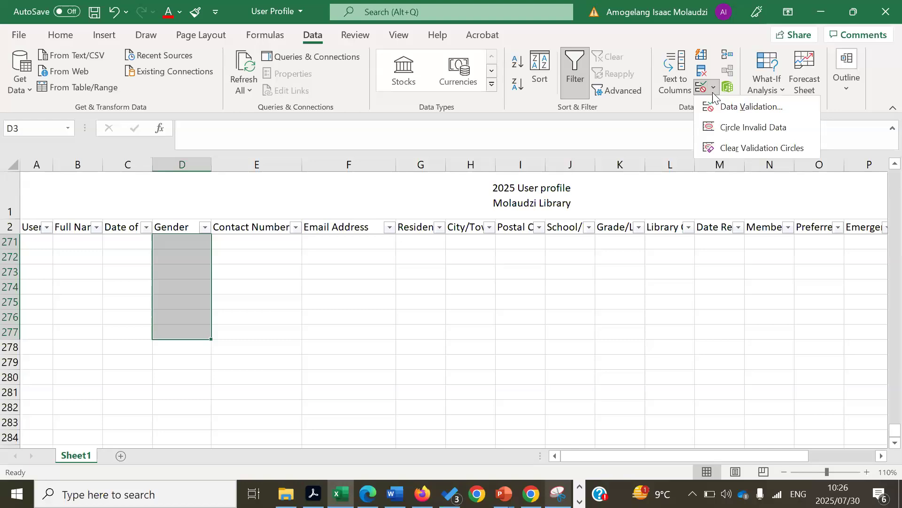
{"action": "left_click", "coordinate": [748, 107]}
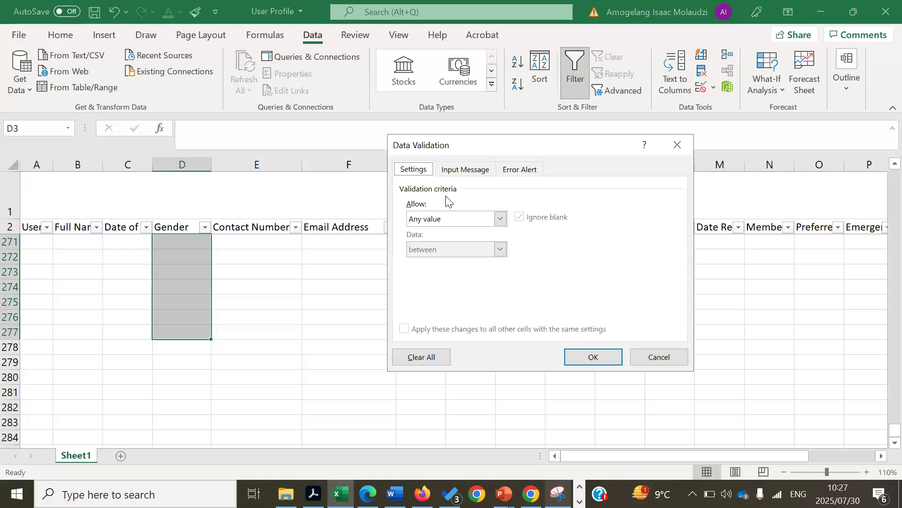
Pick List under Allow, then close the Data Validation dialog without applying it
{"action": "left_click", "coordinate": [501, 218]}
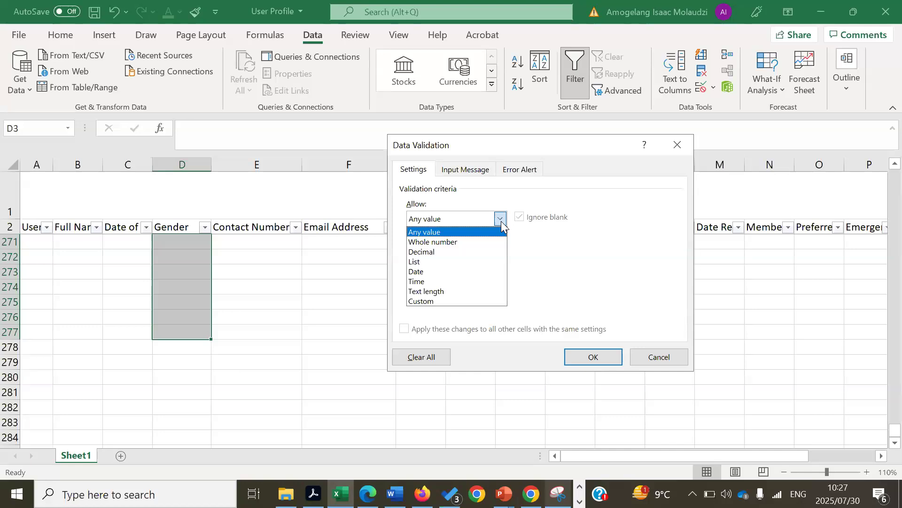
{"action": "left_click", "coordinate": [426, 262]}
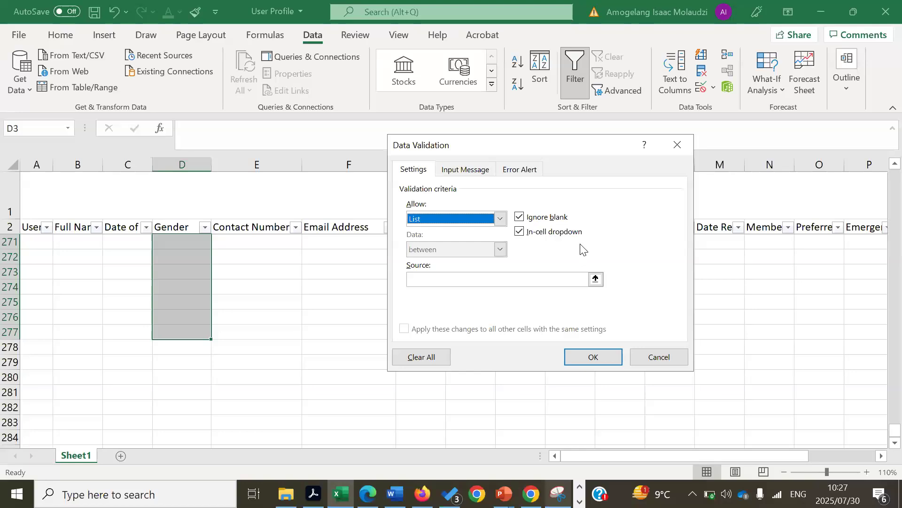
{"action": "left_click", "coordinate": [678, 143]}
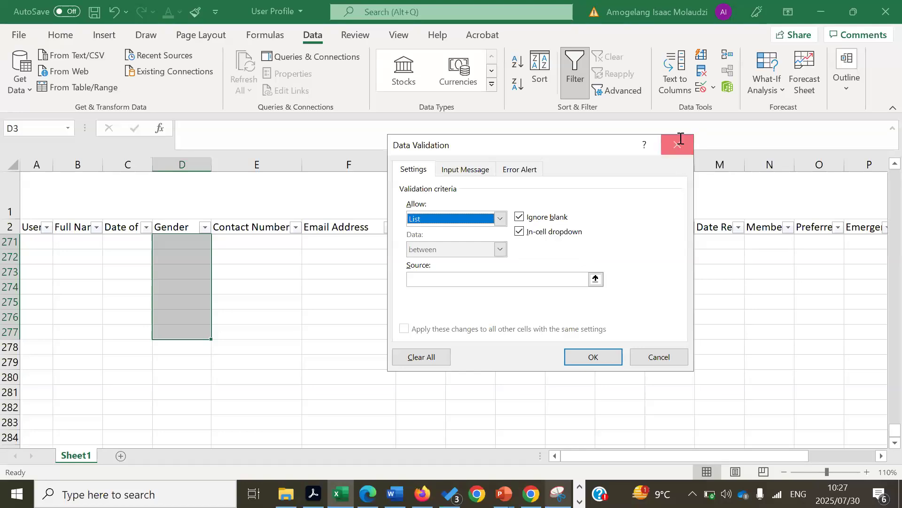
Add a new sheet with Male in A1 and Female in A2
{"action": "left_click", "coordinate": [120, 456]}
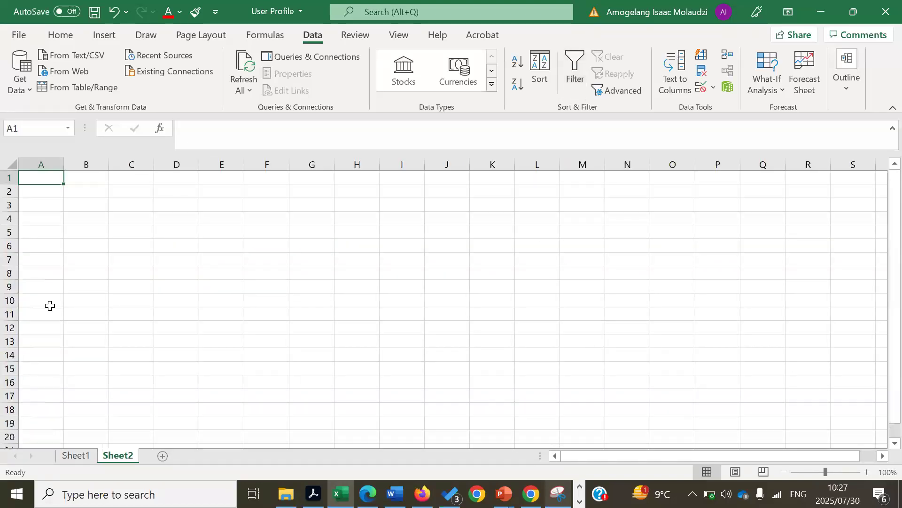
{"action": "type", "text": "M"}
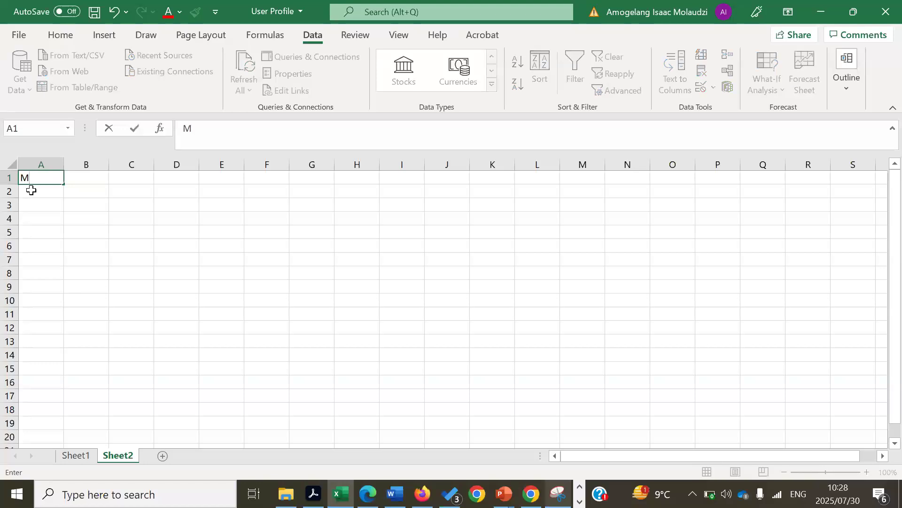
{"action": "type", "text": "ale"}
{"action": "key", "text": "Return"}
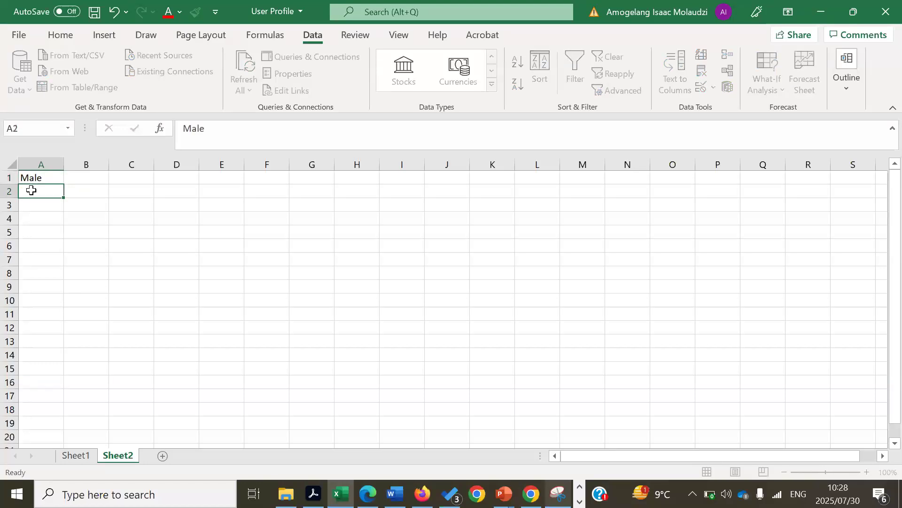
{"action": "type", "text": "Female"}
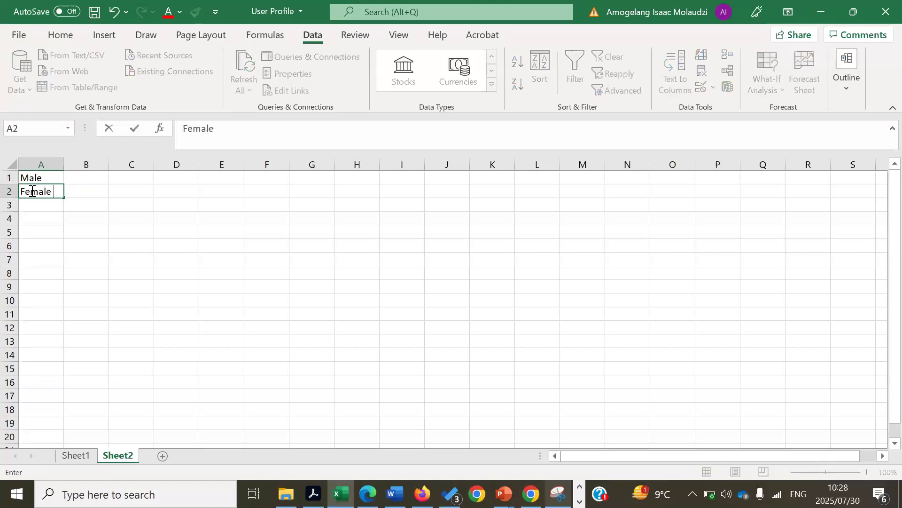
Rename the new sheet to 'Data Validation Sheet'
{"action": "right_click", "coordinate": [116, 458]}
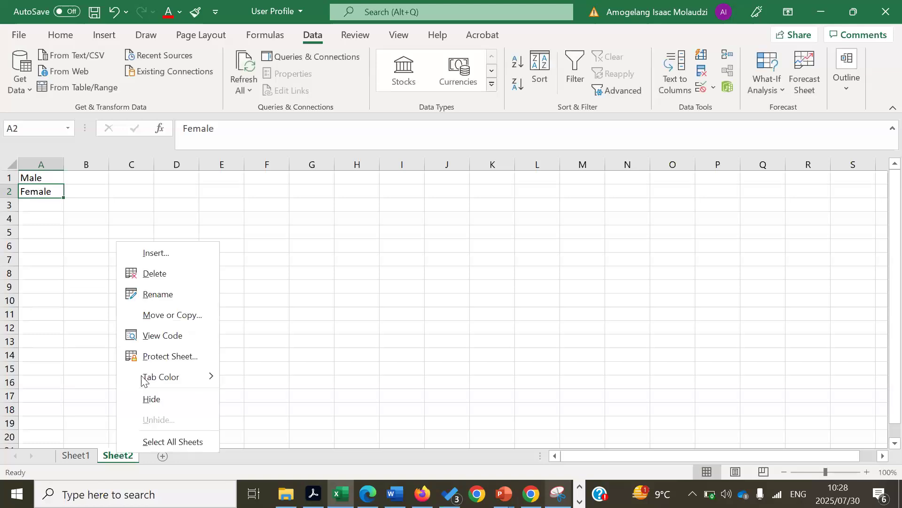
{"action": "left_click", "coordinate": [167, 296]}
{"action": "type", "text": "M"}
{"action": "key", "text": "BackSpace"}
{"action": "type", "text": "Data"}
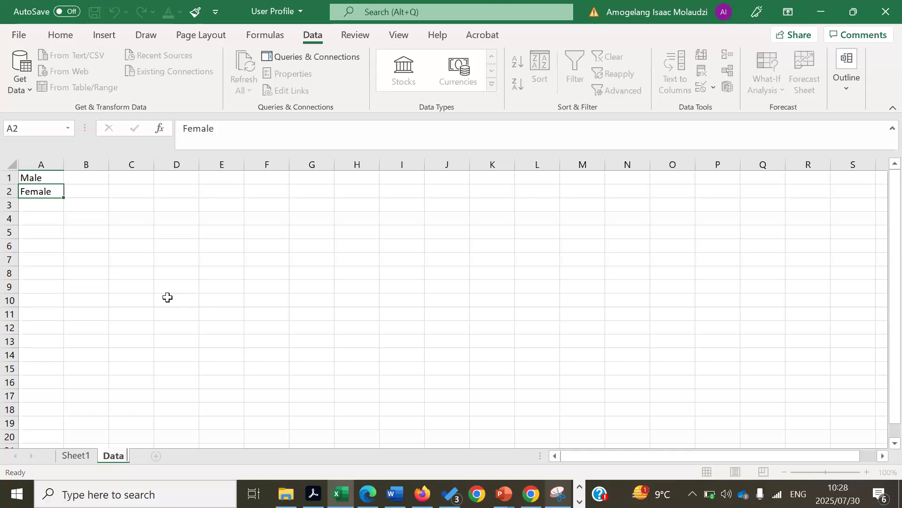
{"action": "type", "text": " Valida"}
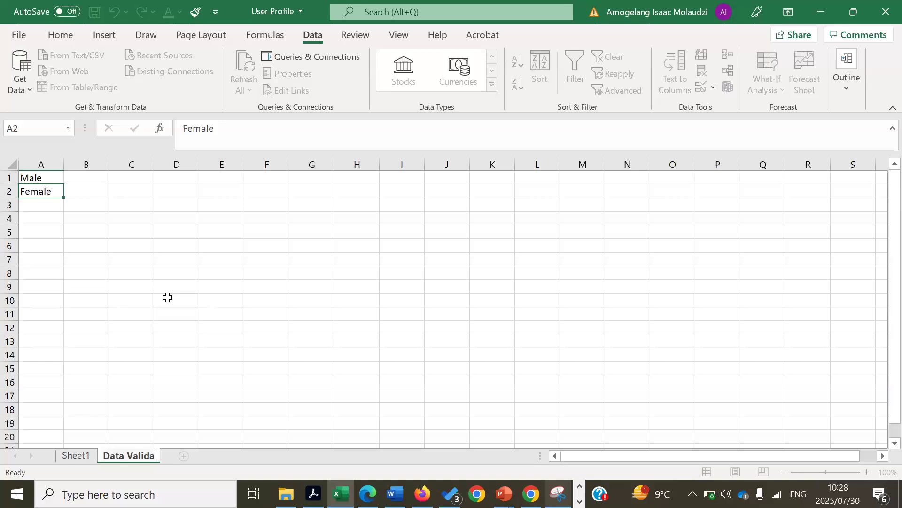
{"action": "type", "text": "tion Sheet"}
{"action": "key", "text": "Return"}
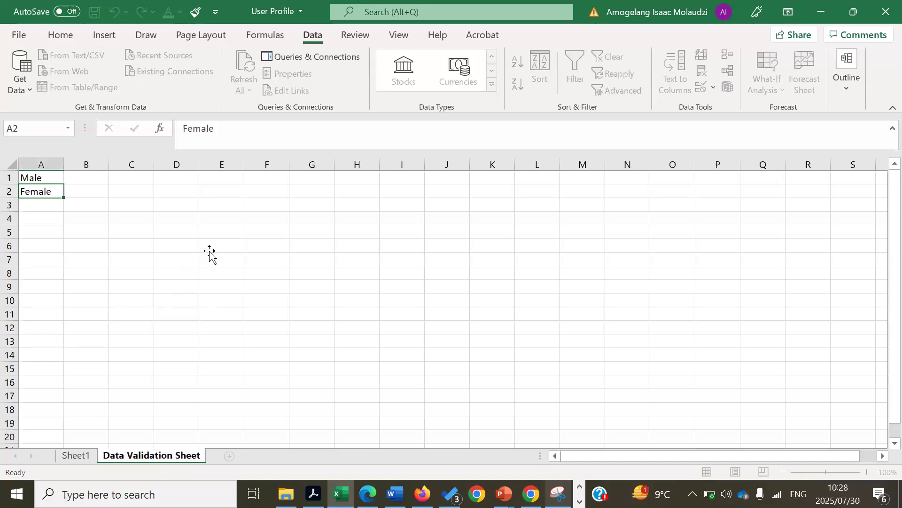
{"action": "left_click", "coordinate": [209, 254]}
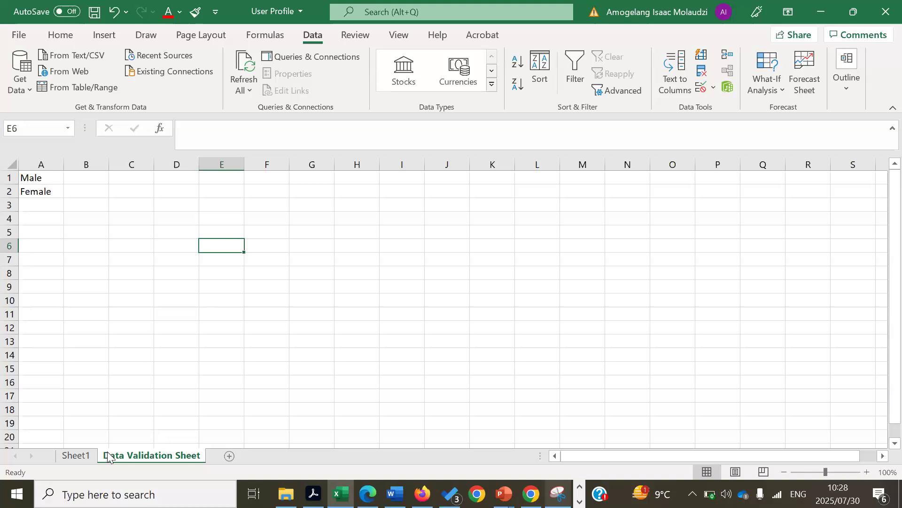
Give Gender cells D3:D277 a List validation sourced from ='Data Validation Sheet'!$A$1:$A$2
{"action": "left_click", "coordinate": [74, 454]}
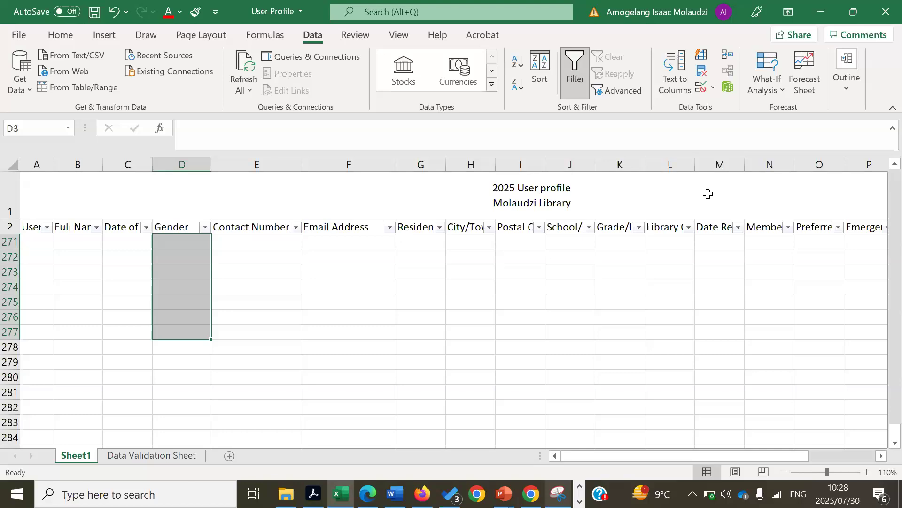
{"action": "left_click", "coordinate": [713, 88]}
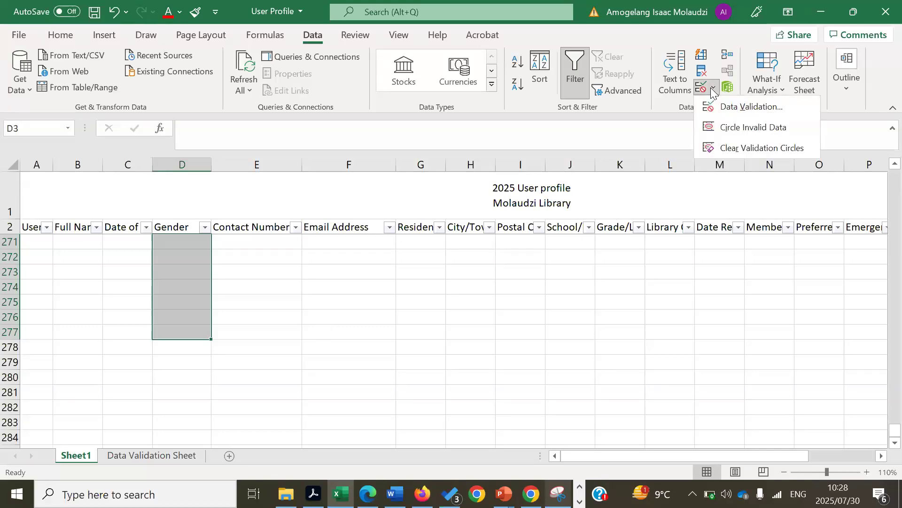
{"action": "left_click", "coordinate": [726, 107]}
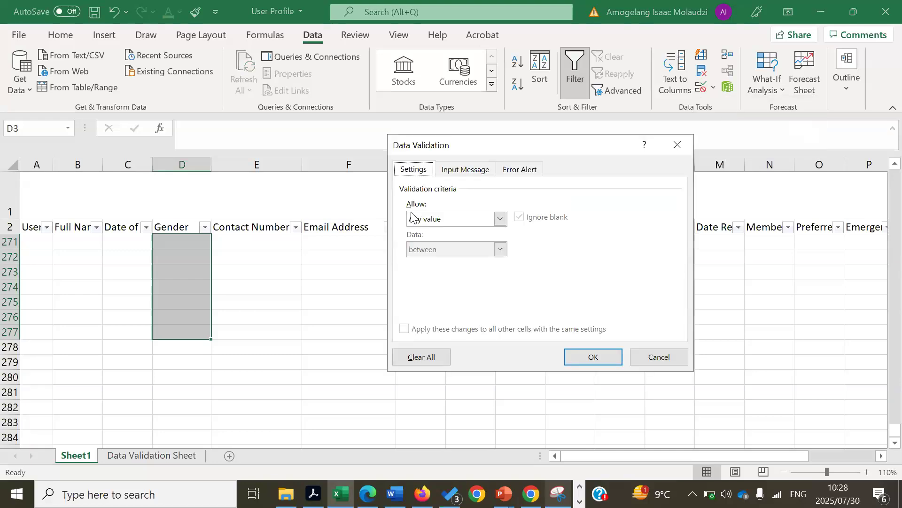
{"action": "left_click", "coordinate": [500, 218]}
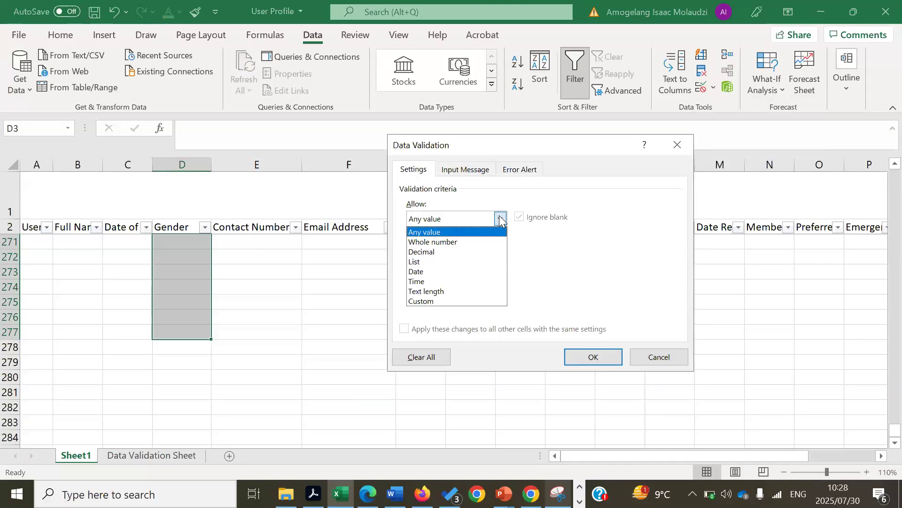
{"action": "left_click", "coordinate": [428, 263]}
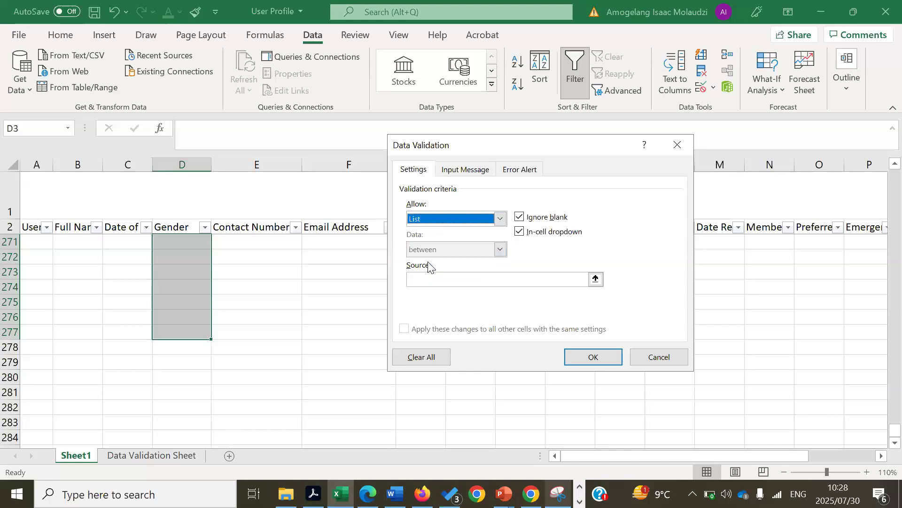
{"action": "left_click", "coordinate": [595, 279]}
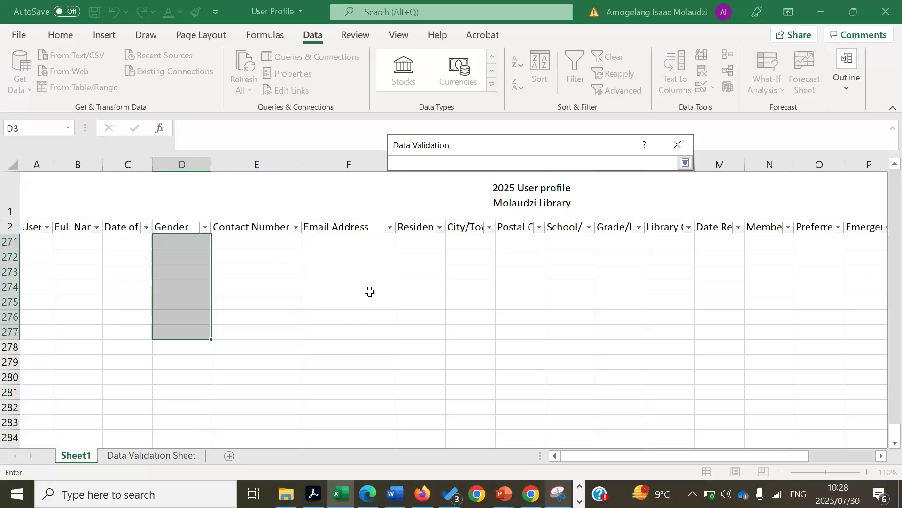
{"action": "left_click", "coordinate": [158, 457]}
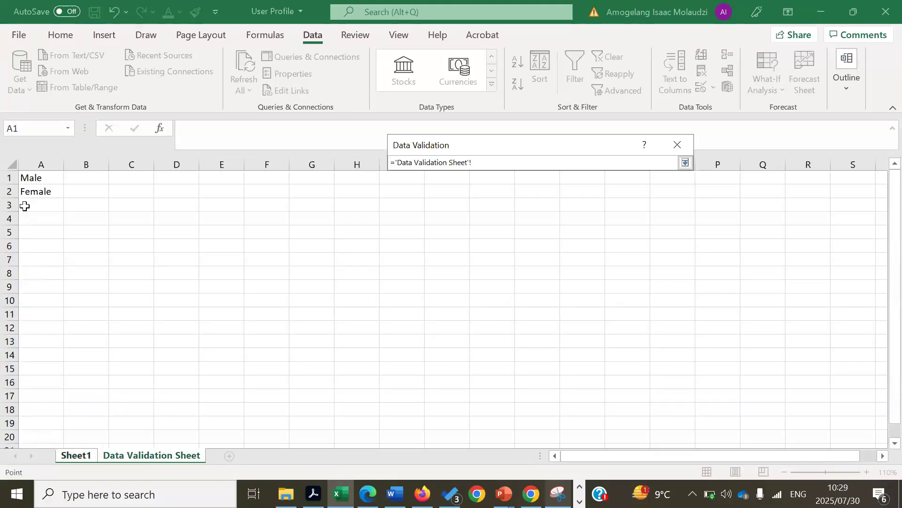
{"action": "left_click_drag", "start_coordinate": [40, 178], "coordinate": [42, 188]}
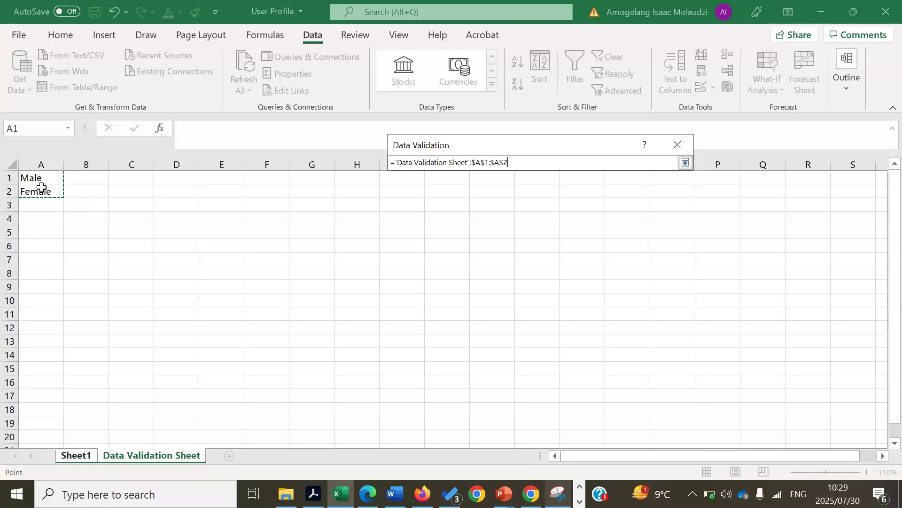
{"action": "key", "text": "Return"}
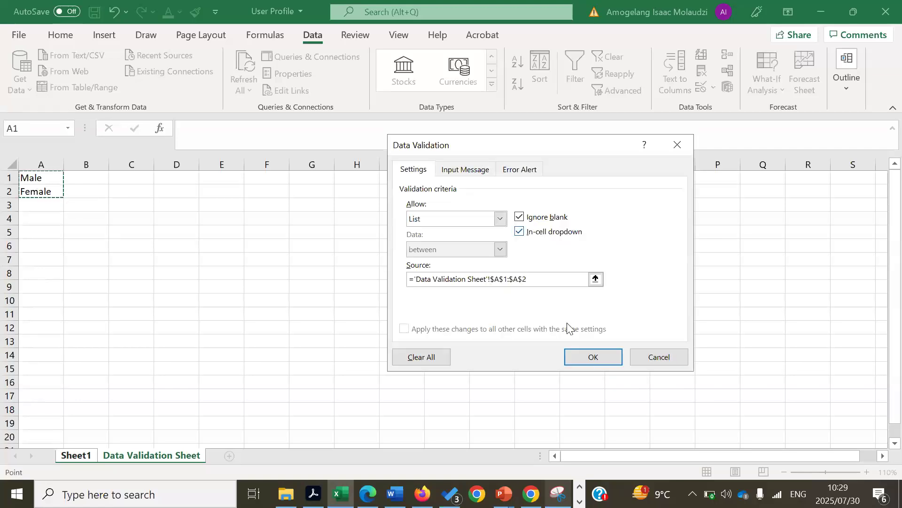
{"action": "left_click", "coordinate": [572, 358]}
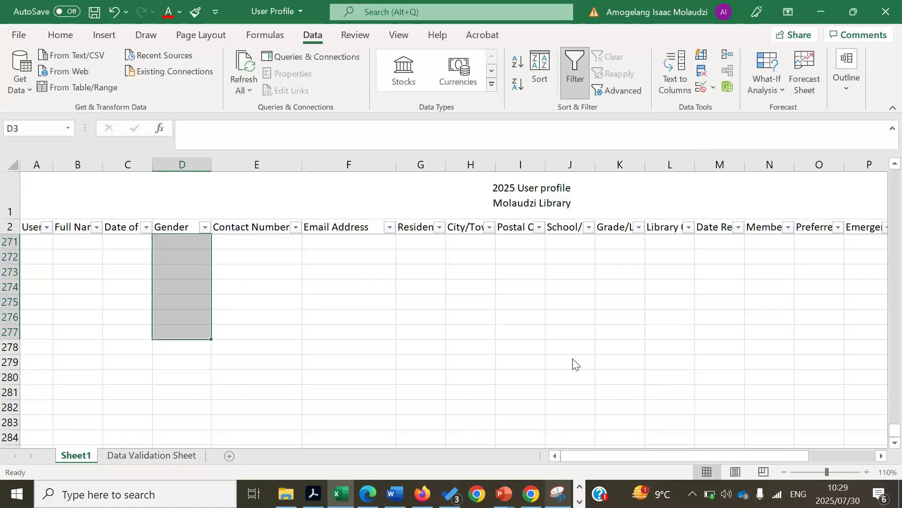
Enter the first user's full name in cell B3 under Full Name
{"action": "left_click", "coordinate": [829, 316]}
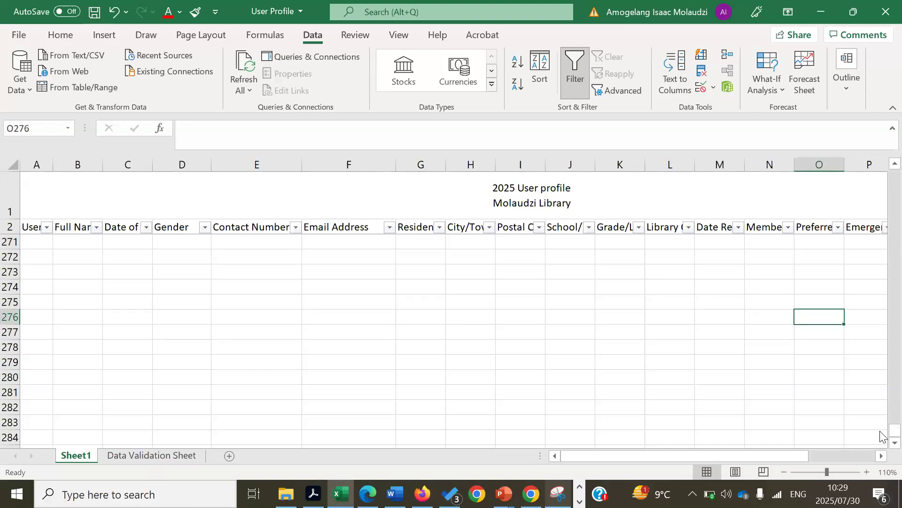
{"action": "left_click_drag", "start_coordinate": [895, 431], "coordinate": [880, 120]}
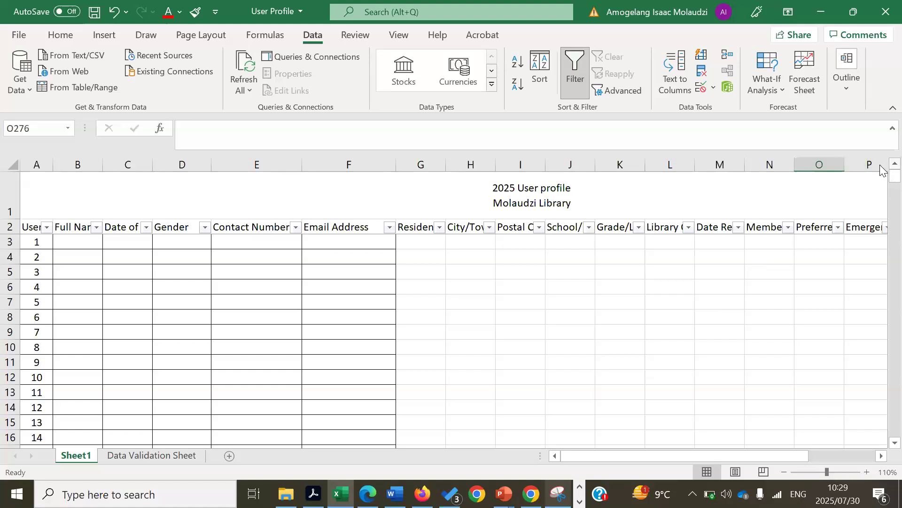
{"action": "left_click", "coordinate": [72, 243]}
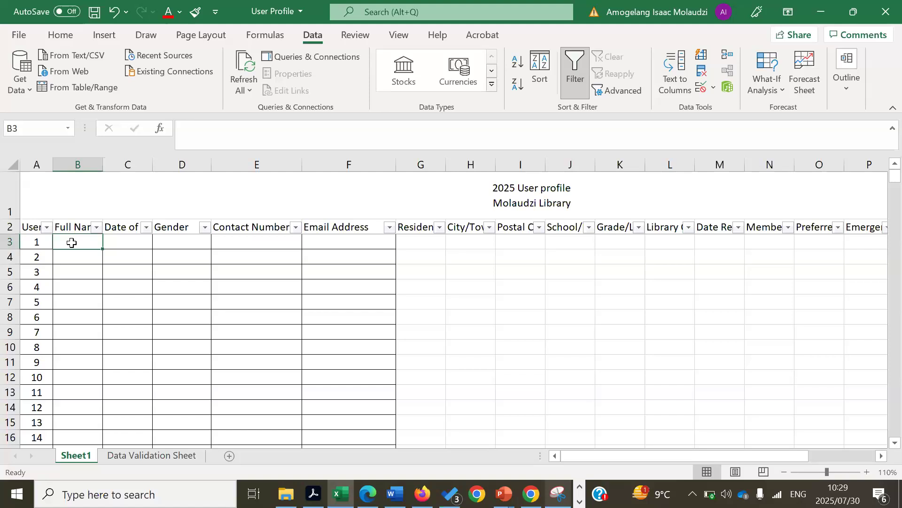
{"action": "type", "text": "Isaac"}
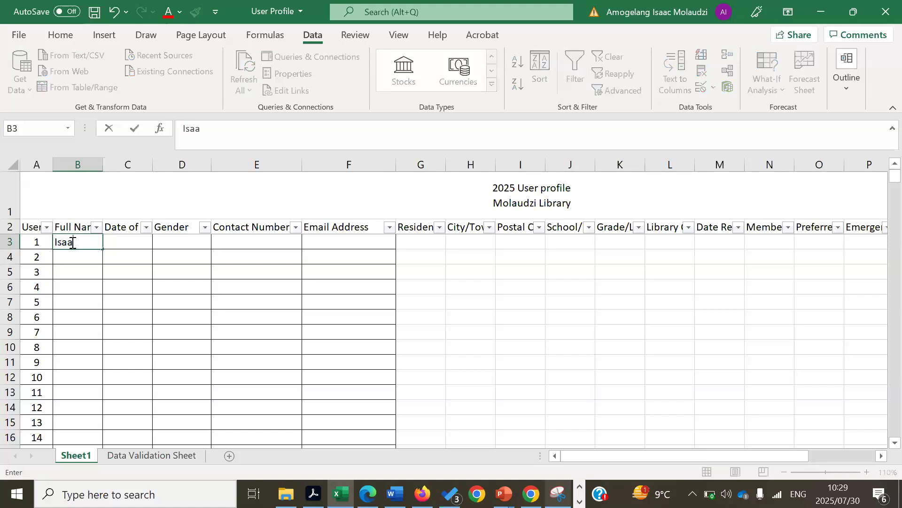
{"action": "key", "text": "Tab"}
{"action": "key", "text": "Tab"}
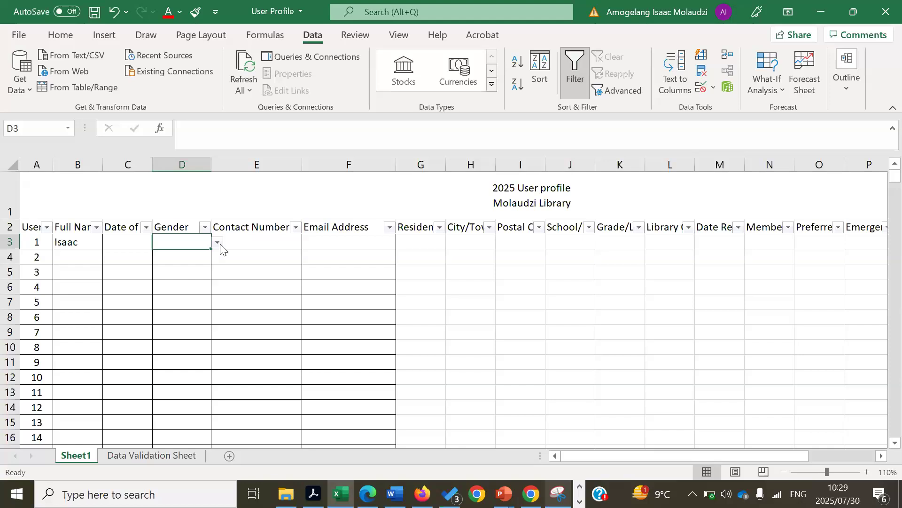
Set D3's Gender to Male from the dropdown list, after briefly choosing Female
{"action": "left_click", "coordinate": [217, 242]}
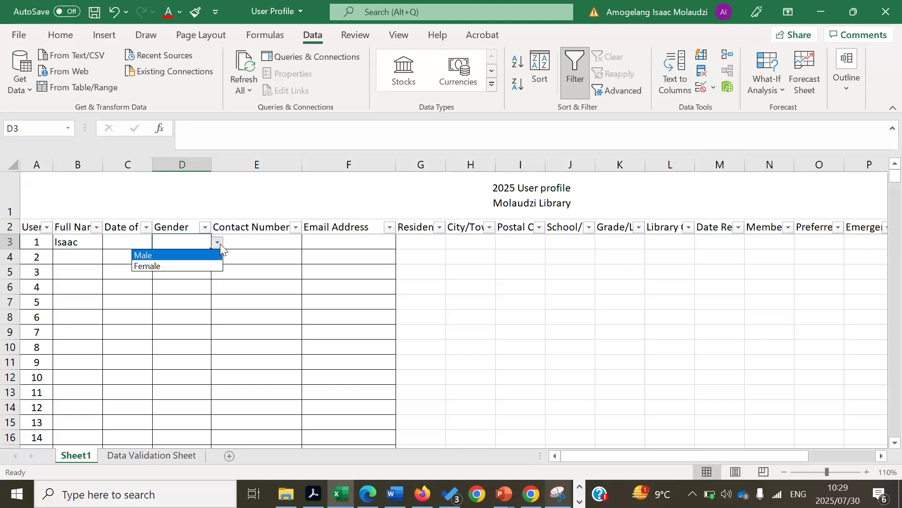
{"action": "left_click", "coordinate": [155, 266]}
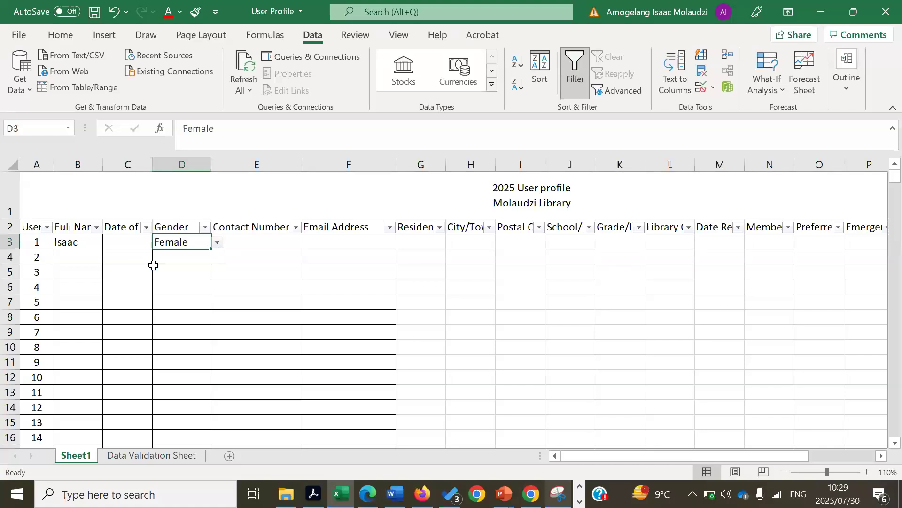
{"action": "left_click", "coordinate": [218, 243]}
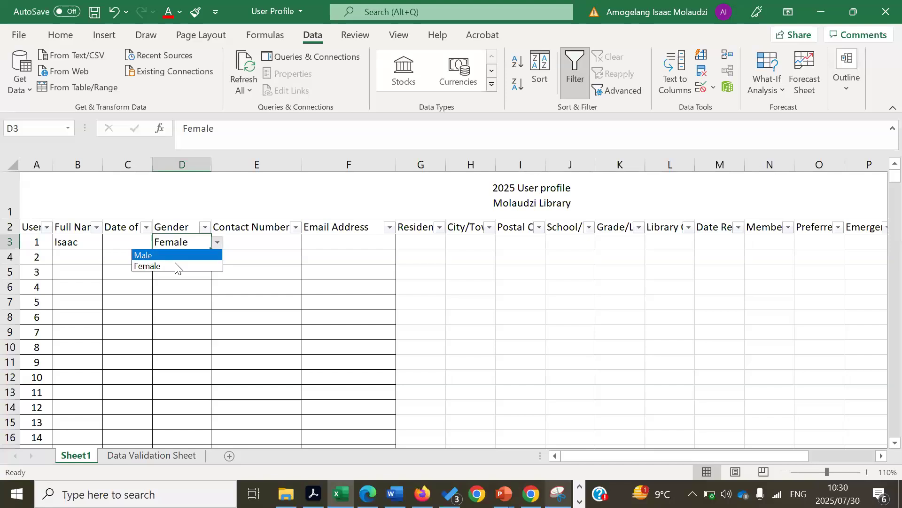
{"action": "left_click", "coordinate": [174, 253]}
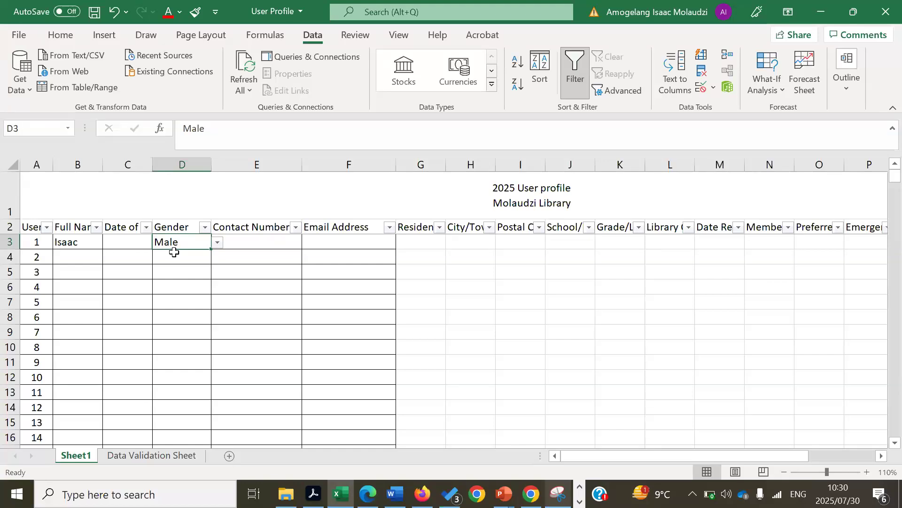
{"action": "key", "text": "Tab"}
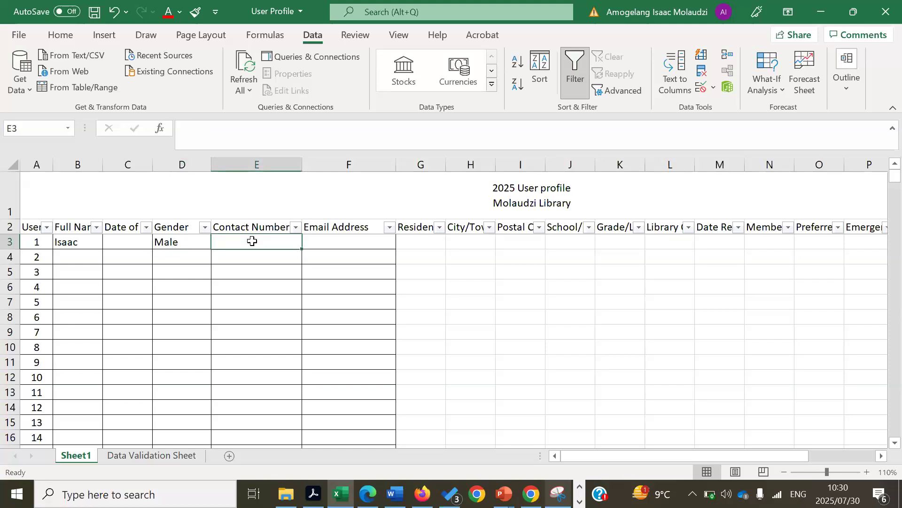
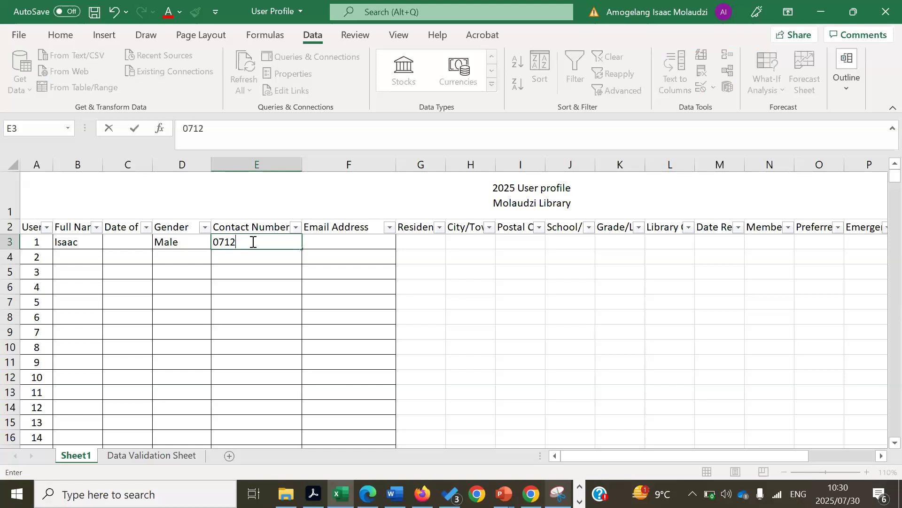
Enter the first user's contact number in E3, then select the Contact Number cells below
{"action": "left_click", "coordinate": [276, 308]}
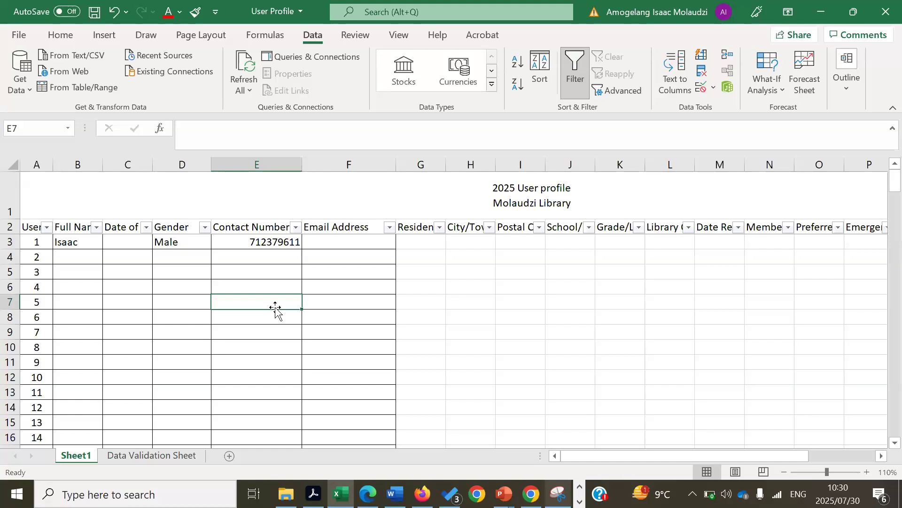
{"action": "key", "text": "Right"}
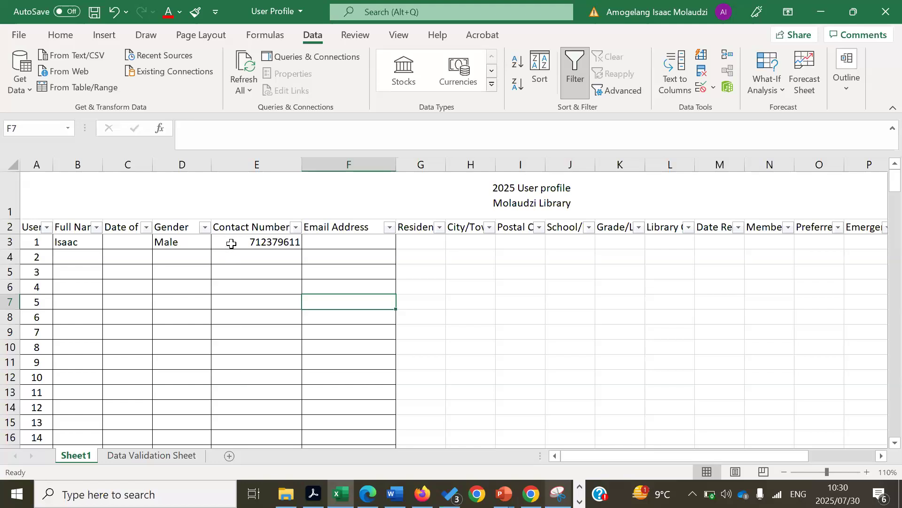
{"action": "left_click_drag", "start_coordinate": [242, 479], "coordinate": [239, 443]}
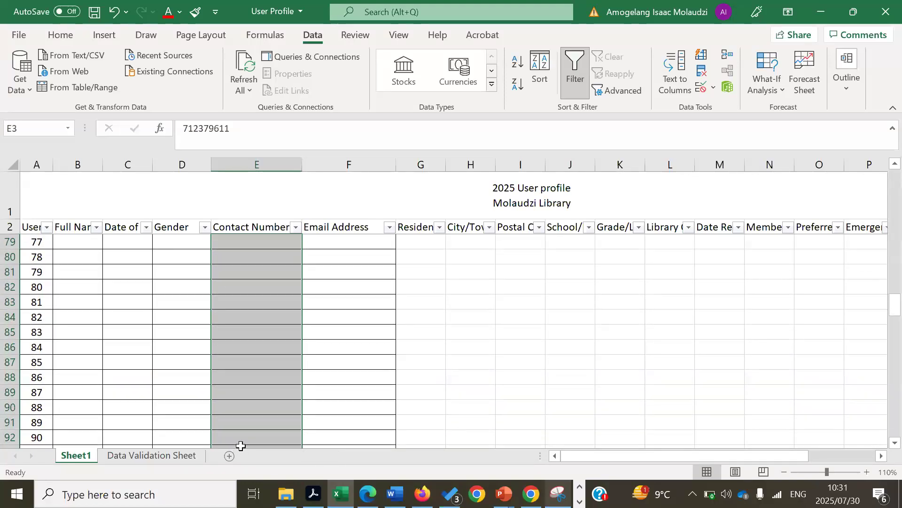
Apply the Text number format to the selected Contact Number cells in column E
{"action": "right_click", "coordinate": [254, 316]}
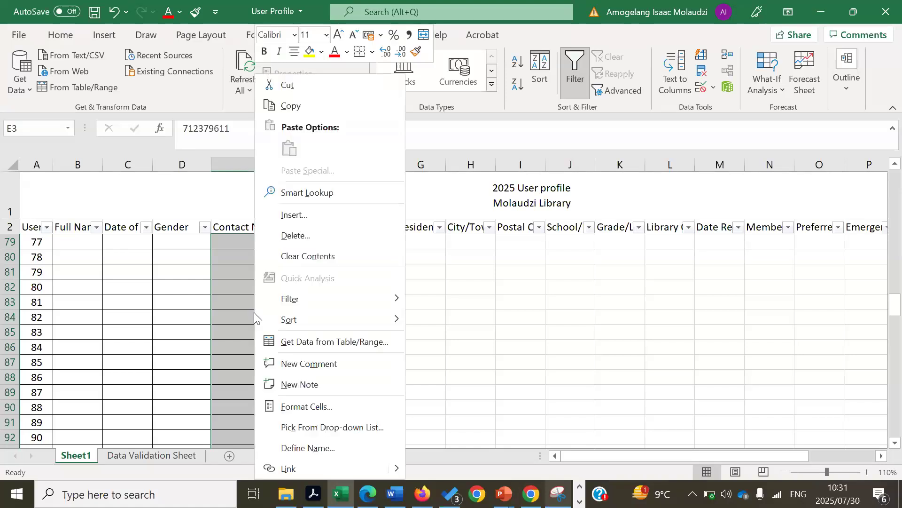
{"action": "left_click", "coordinate": [292, 411]}
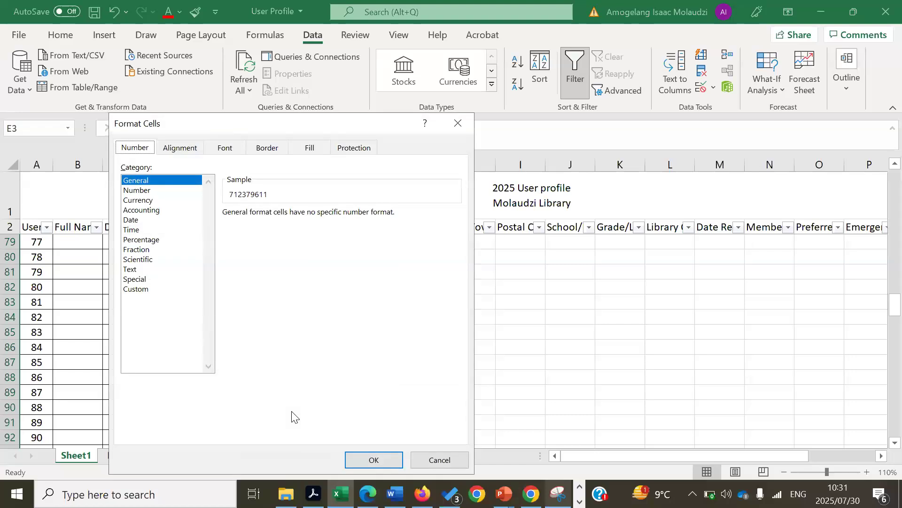
{"action": "left_click", "coordinate": [134, 269]}
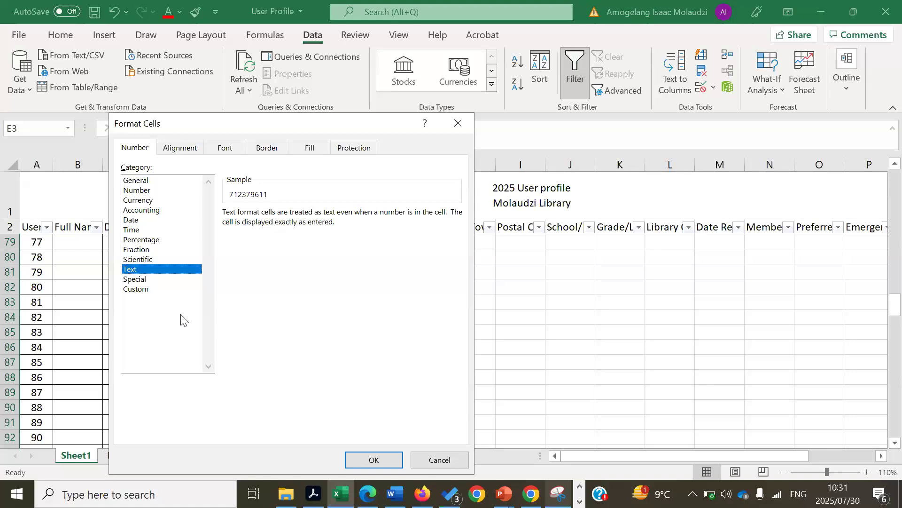
{"action": "left_click", "coordinate": [382, 459]}
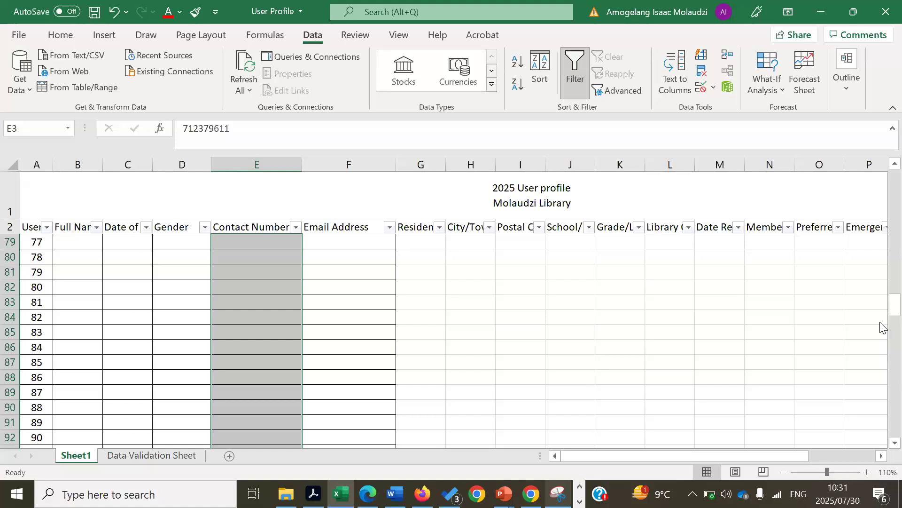
Add the missing leading 0 to the first contact number in E3
{"action": "left_click_drag", "start_coordinate": [881, 266], "coordinate": [881, 115]}
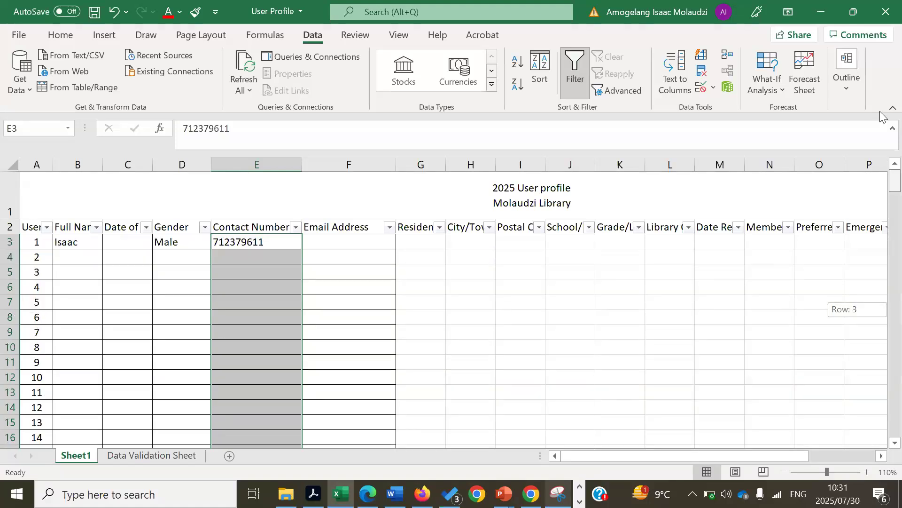
{"action": "left_click", "coordinate": [213, 243]}
{"action": "double_click", "coordinate": [213, 243]}
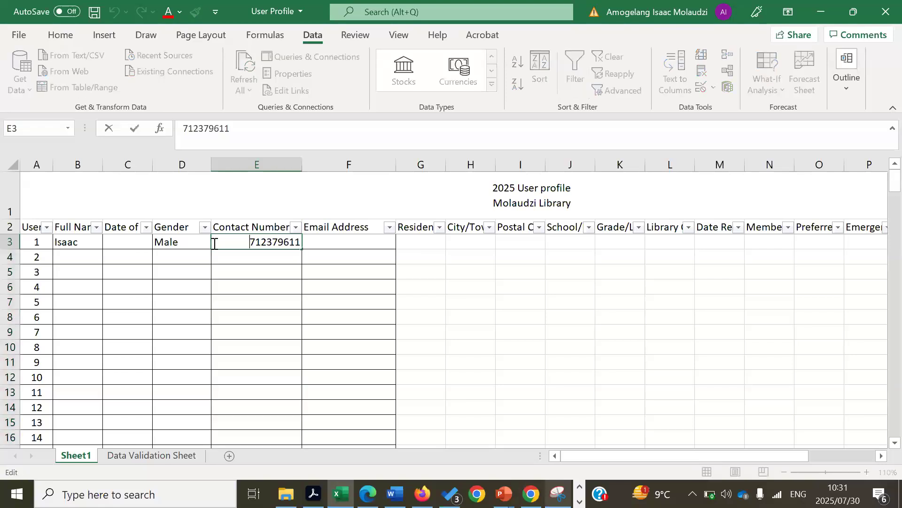
{"action": "type", "text": "0"}
{"action": "left_click", "coordinate": [238, 285]}
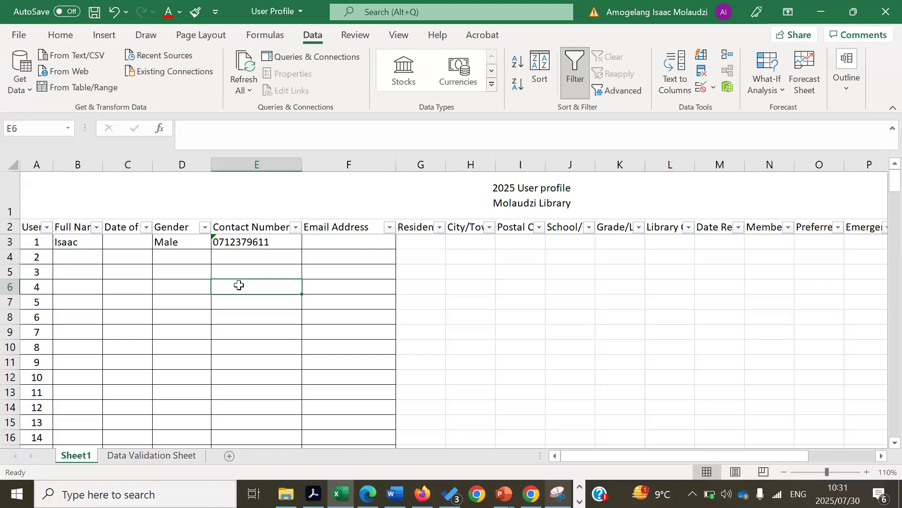
Enter the second user's contact number in E4, correcting a mistyped digit
{"action": "double_click", "coordinate": [239, 260]}
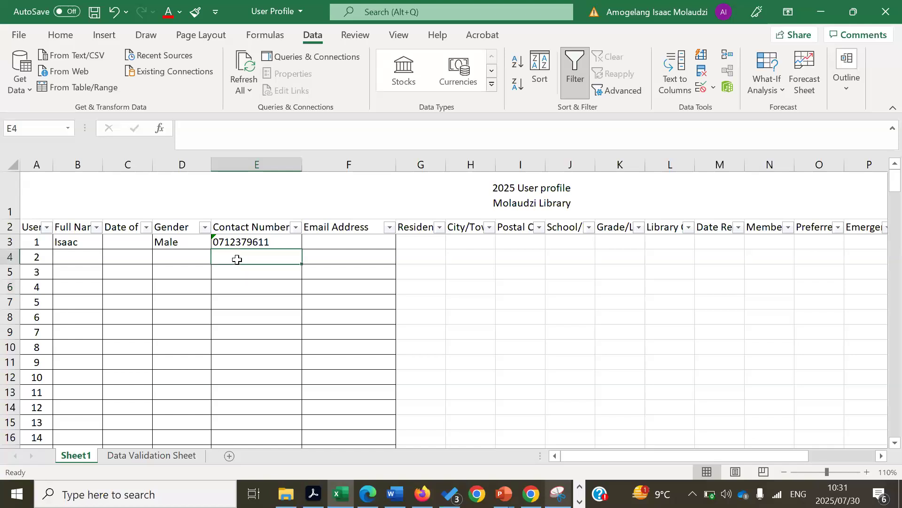
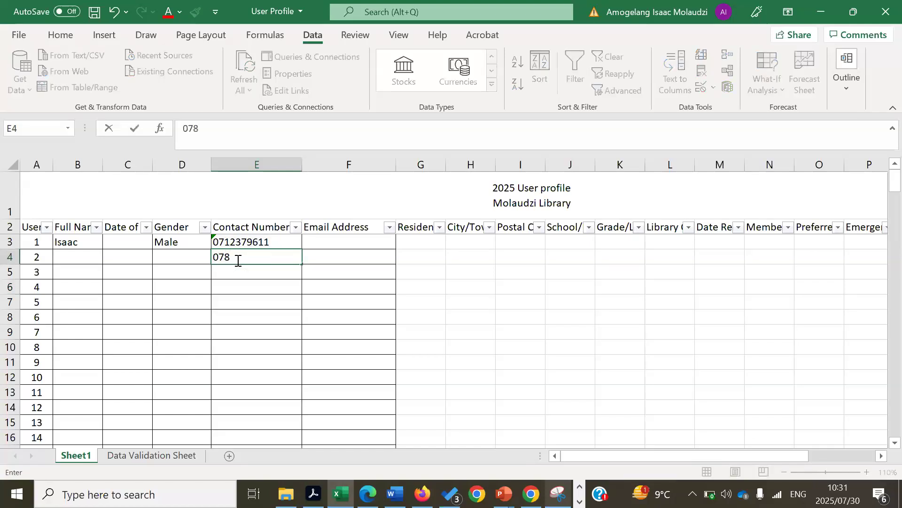
{"action": "left_click", "coordinate": [252, 315]}
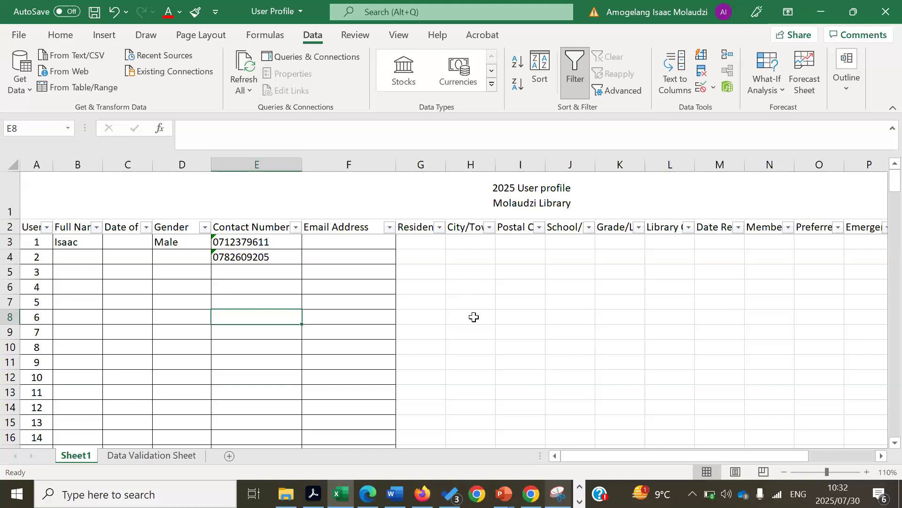
{"action": "key", "text": "alt+Tab"}
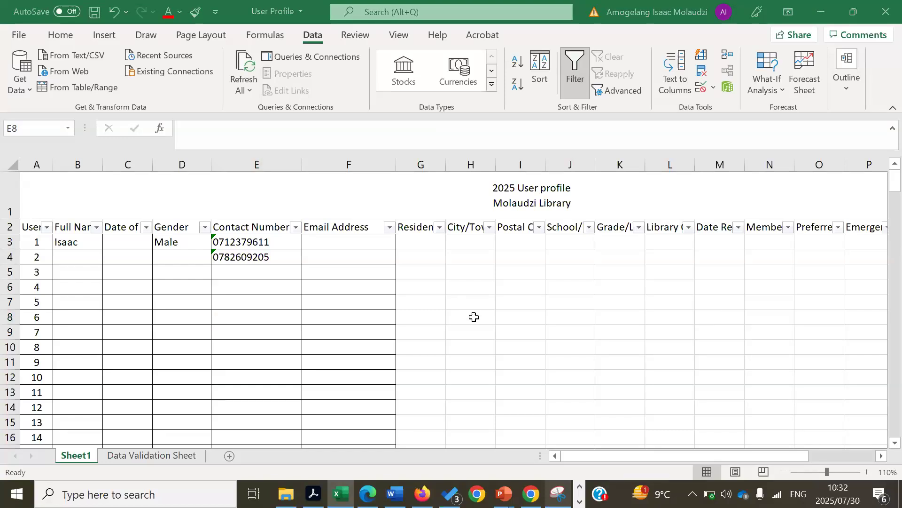
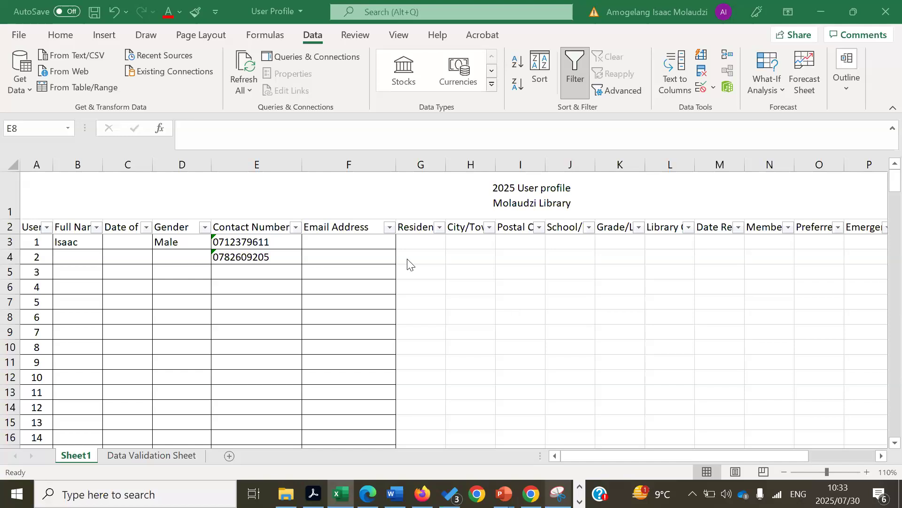
Set D4 to Male, D5 to Female and D6 to Male from the Gender dropdowns
{"action": "left_click", "coordinate": [181, 256]}
{"action": "left_click", "coordinate": [218, 257]}
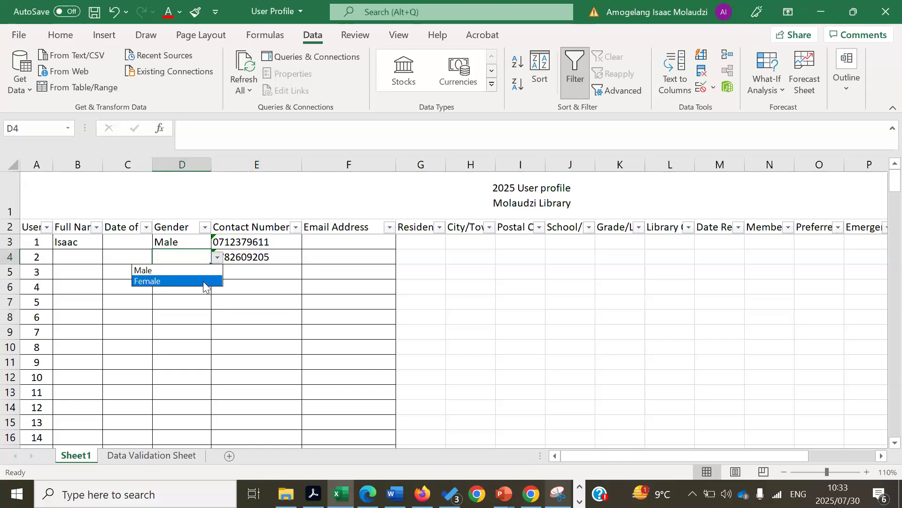
{"action": "left_click", "coordinate": [201, 281]}
{"action": "left_click", "coordinate": [218, 258]}
{"action": "left_click", "coordinate": [195, 268]}
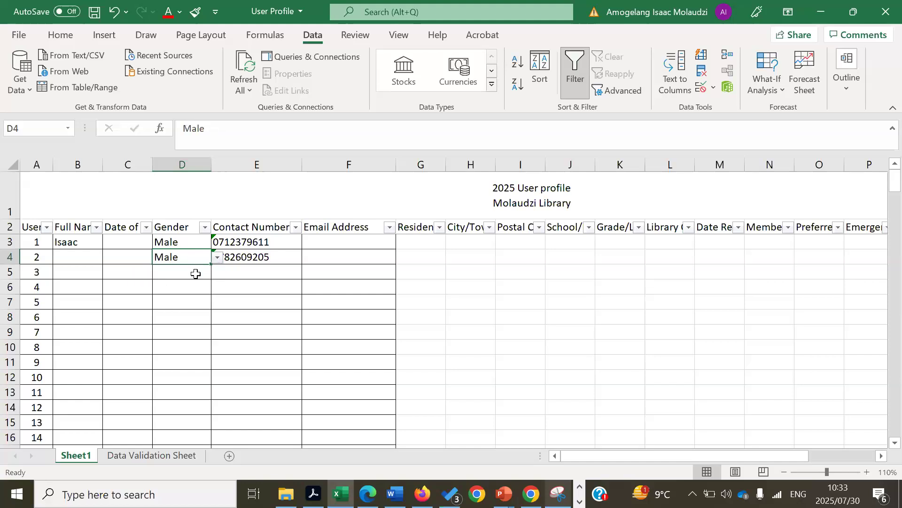
{"action": "left_click", "coordinate": [195, 271]}
{"action": "left_click", "coordinate": [218, 272]}
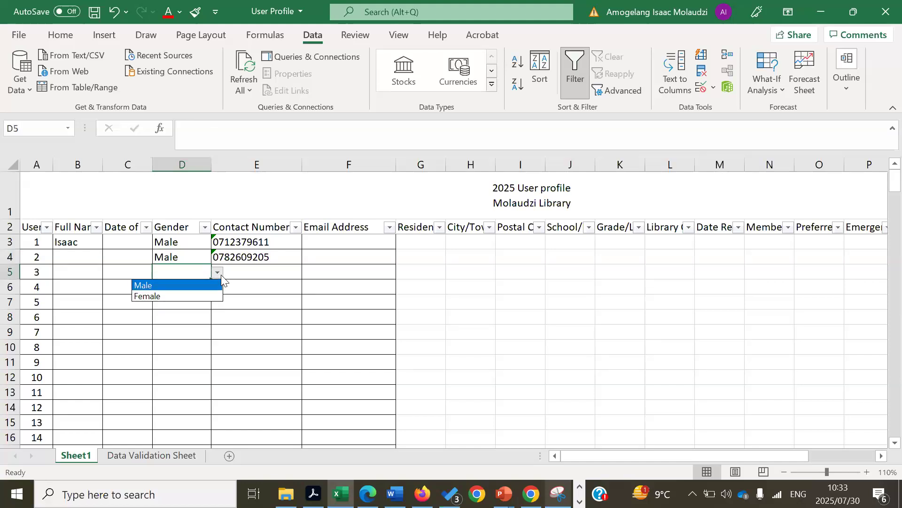
{"action": "left_click", "coordinate": [202, 296]}
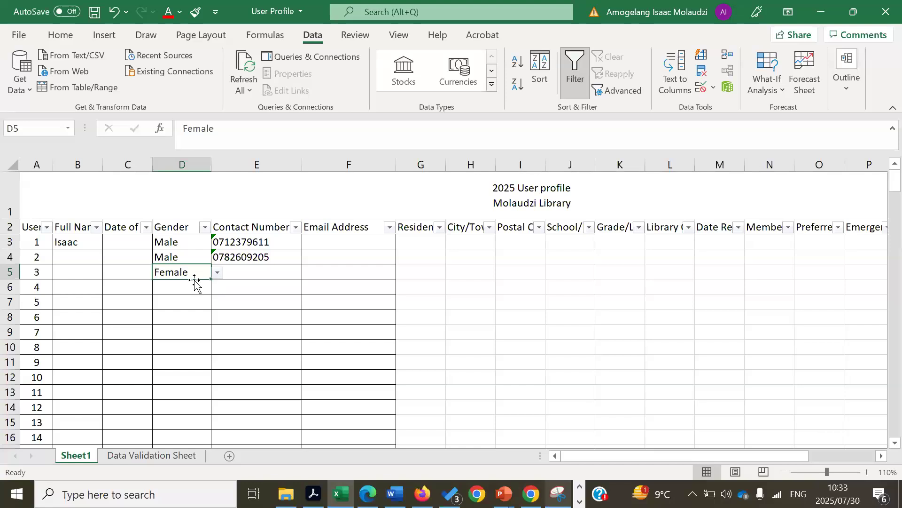
{"action": "left_click", "coordinate": [193, 289]}
{"action": "left_click", "coordinate": [217, 287]}
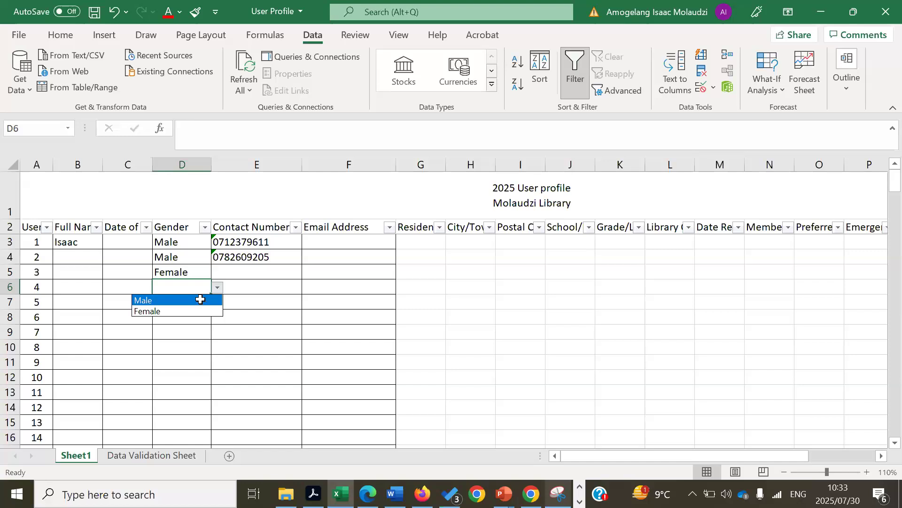
{"action": "left_click", "coordinate": [200, 300]}
Copy the gender entries D3:D6 and paste them from D7 downward
{"action": "left_click", "coordinate": [185, 242]}
{"action": "left_click_drag", "start_coordinate": [186, 267], "coordinate": [175, 471]}
{"action": "key", "text": "ctrl+c"}
{"action": "key", "text": "ctrl+v"}
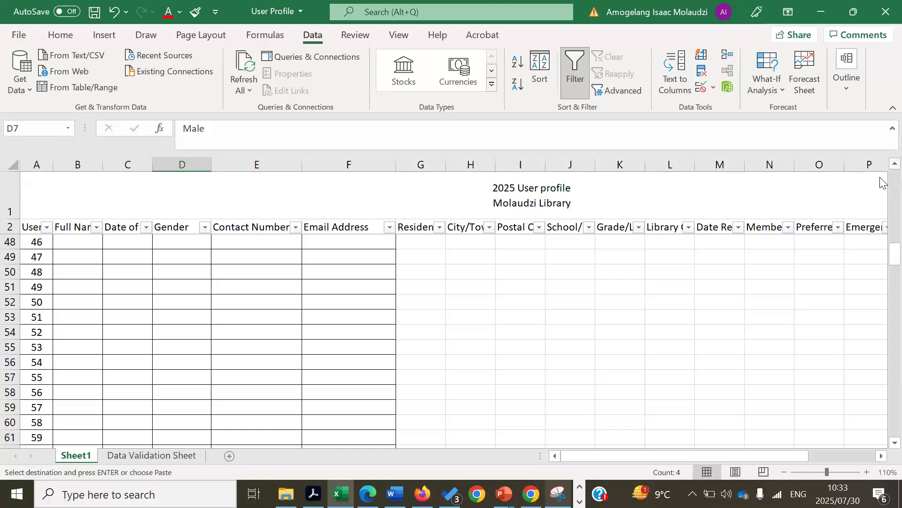
Paste the copied genders again into D11 onward and D15 onward to fill the column
{"action": "scroll", "coordinate": [882, 171], "scroll_direction": "up", "scroll_amount": 5}
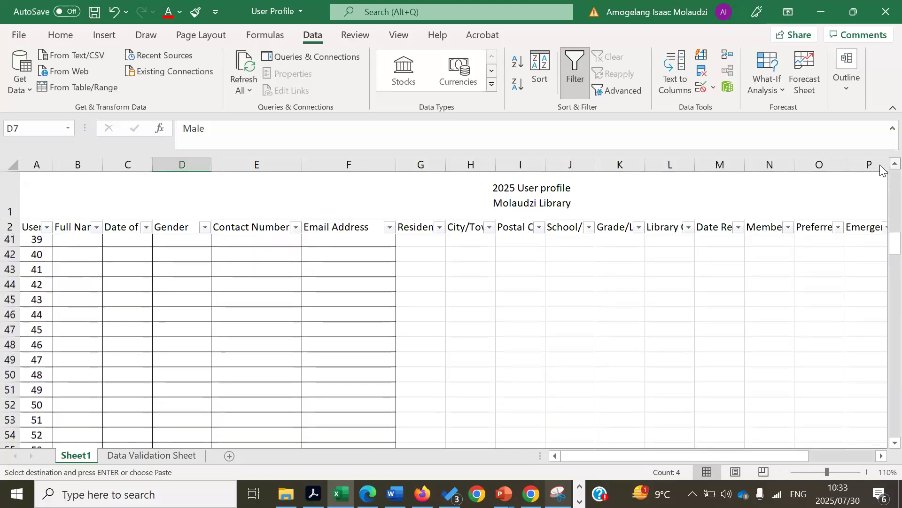
{"action": "scroll", "coordinate": [881, 170], "scroll_direction": "up", "scroll_amount": 5}
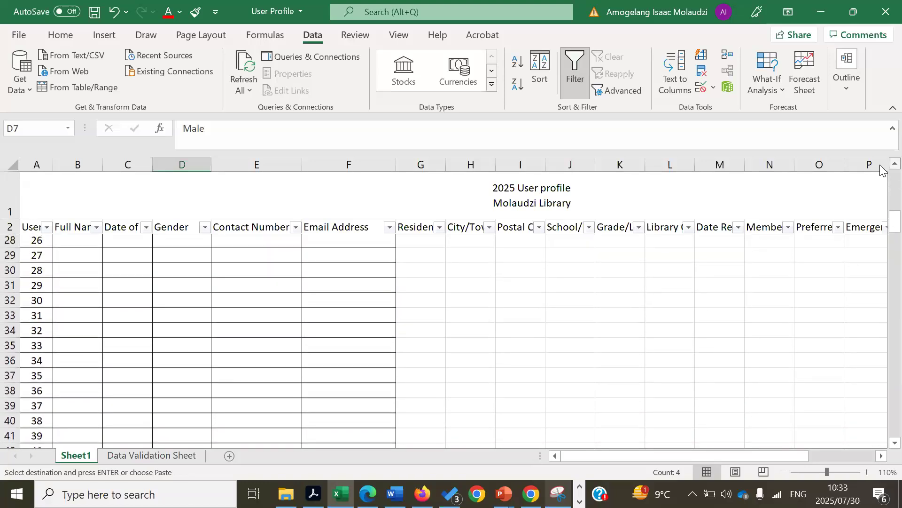
{"action": "scroll", "coordinate": [882, 170], "scroll_direction": "up", "scroll_amount": 5}
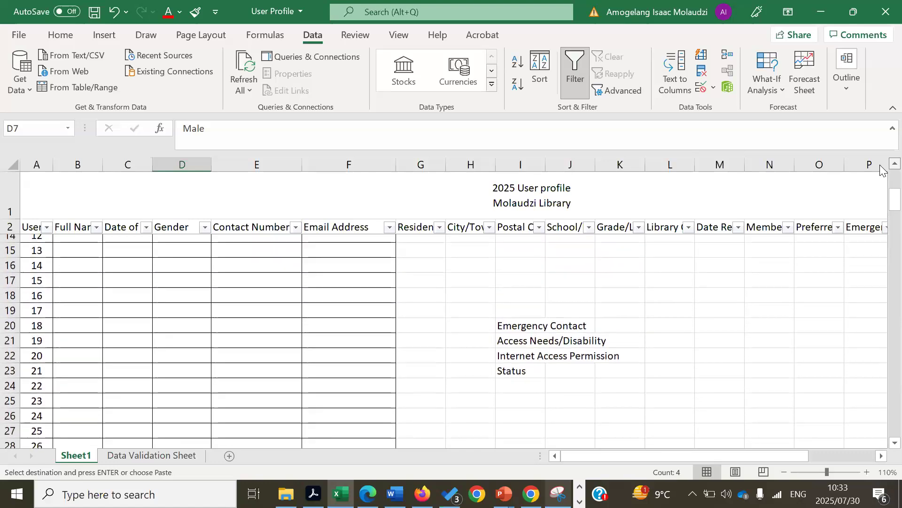
{"action": "scroll", "coordinate": [881, 170], "scroll_direction": "up", "scroll_amount": 1}
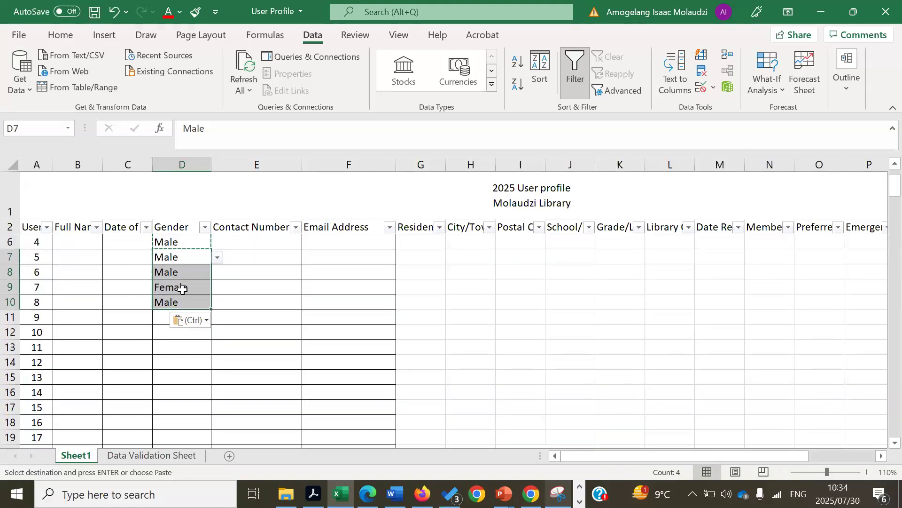
{"action": "left_click_drag", "start_coordinate": [182, 316], "coordinate": [188, 422]}
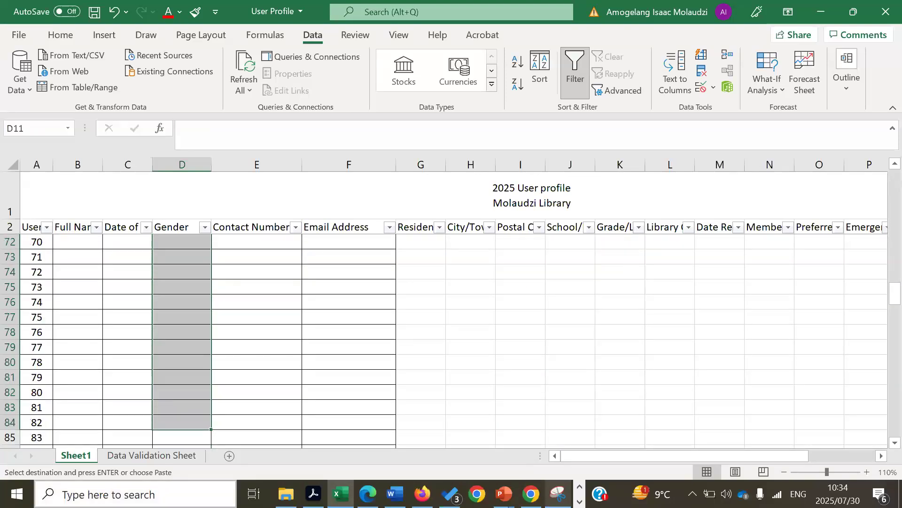
{"action": "key", "text": "ctrl+v"}
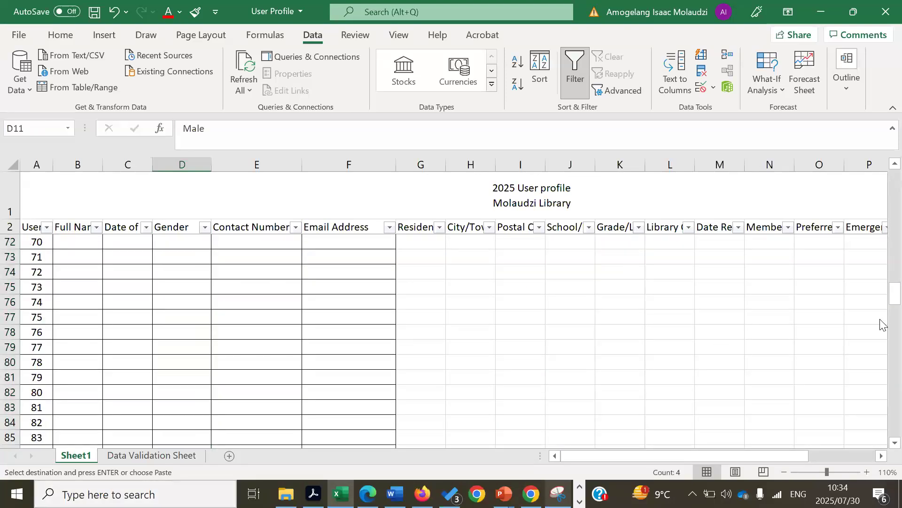
{"action": "left_click_drag", "start_coordinate": [881, 302], "coordinate": [881, 190]}
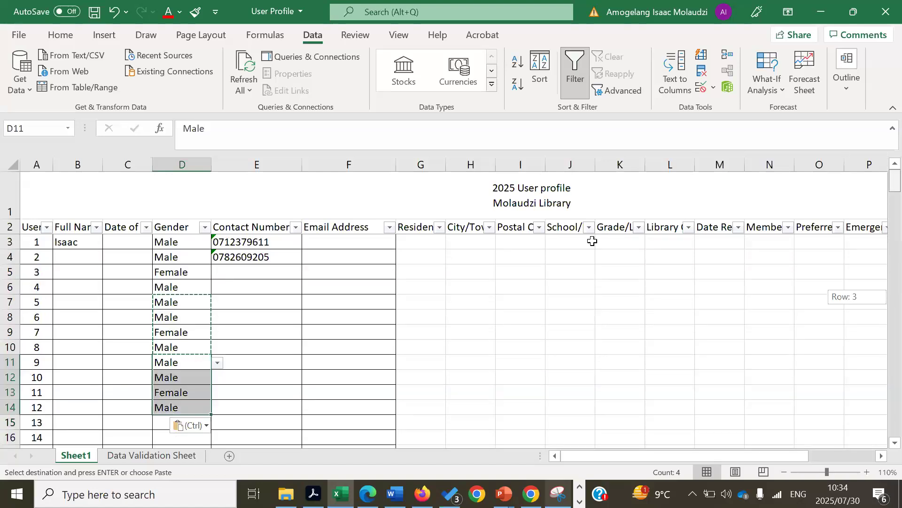
{"action": "left_click", "coordinate": [161, 421]}
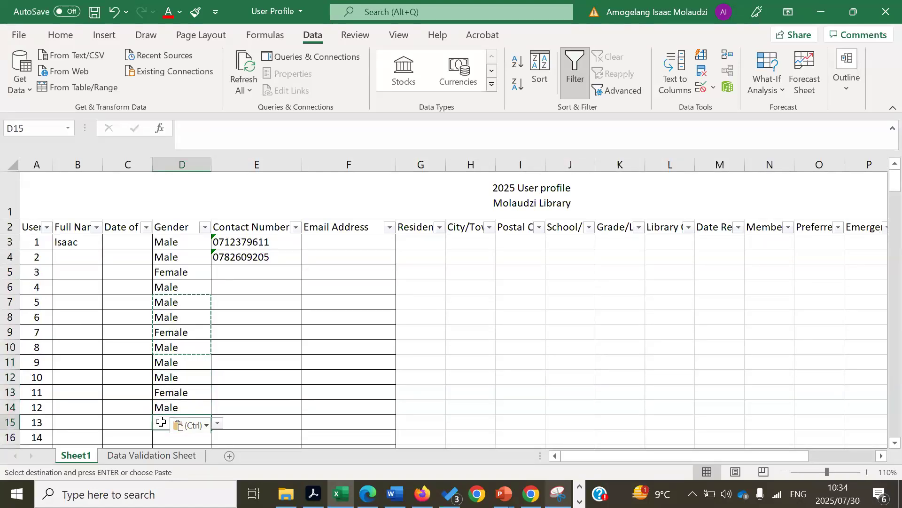
{"action": "key", "text": "ctrl+v"}
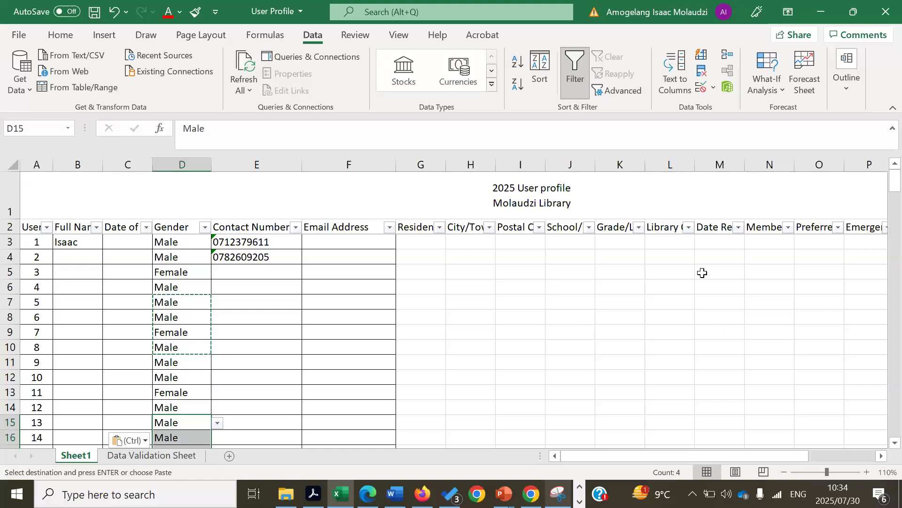
{"action": "left_click", "coordinate": [702, 272]}
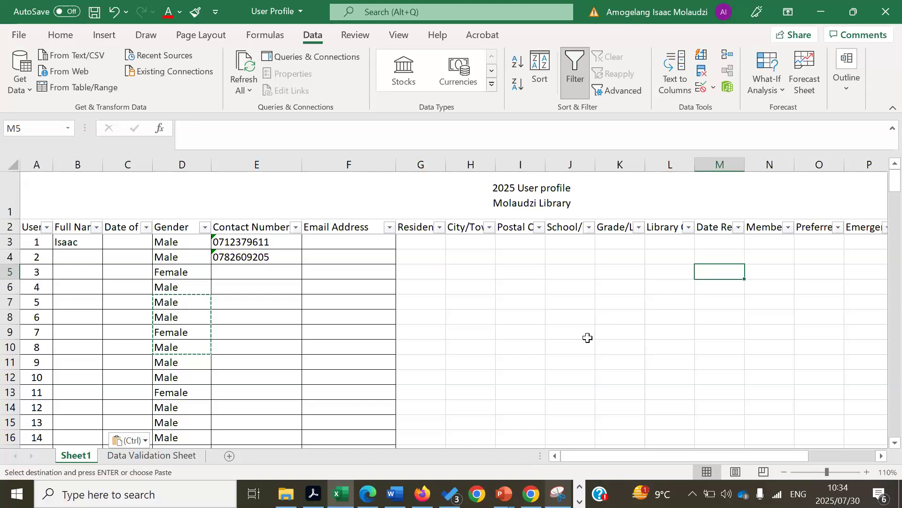
Insert a new Sheet3 and rename it to 'User numbers'
{"action": "left_click", "coordinate": [232, 456]}
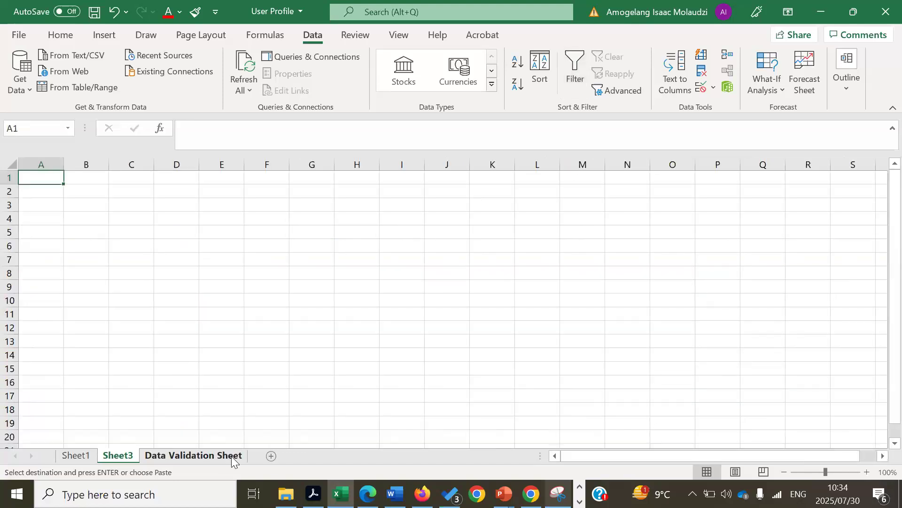
{"action": "right_click", "coordinate": [123, 458]}
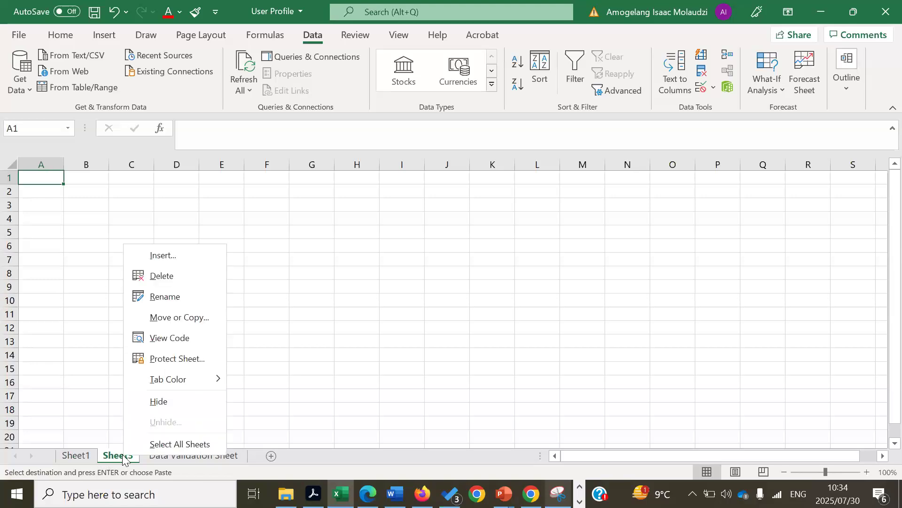
{"action": "left_click", "coordinate": [176, 300]}
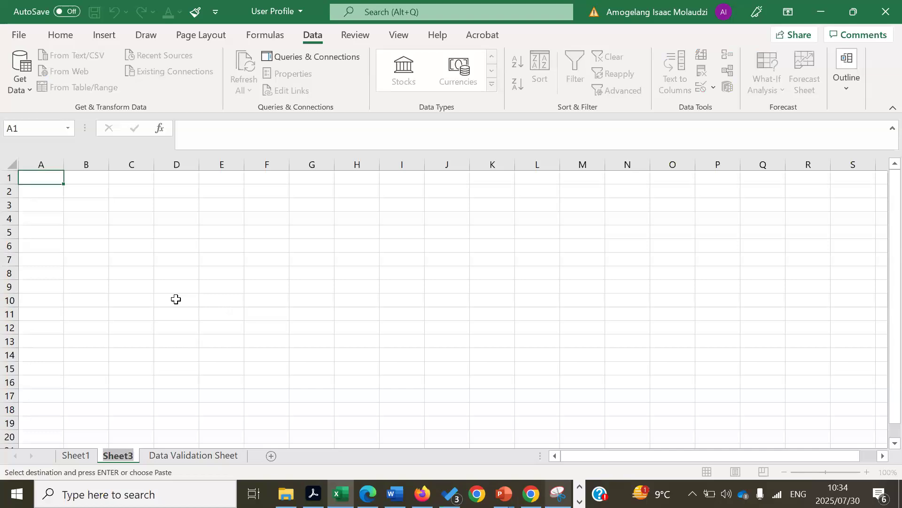
{"action": "type", "text": "User"}
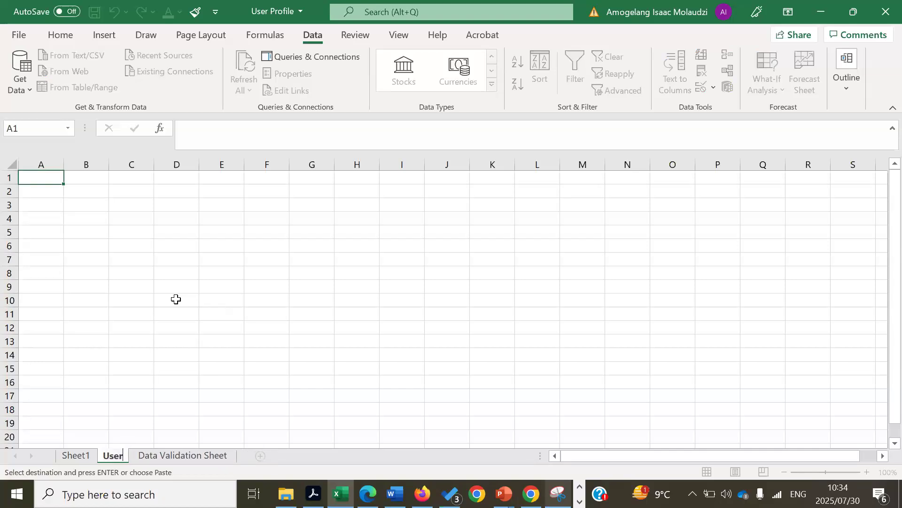
{"action": "type", "text": " numbers"}
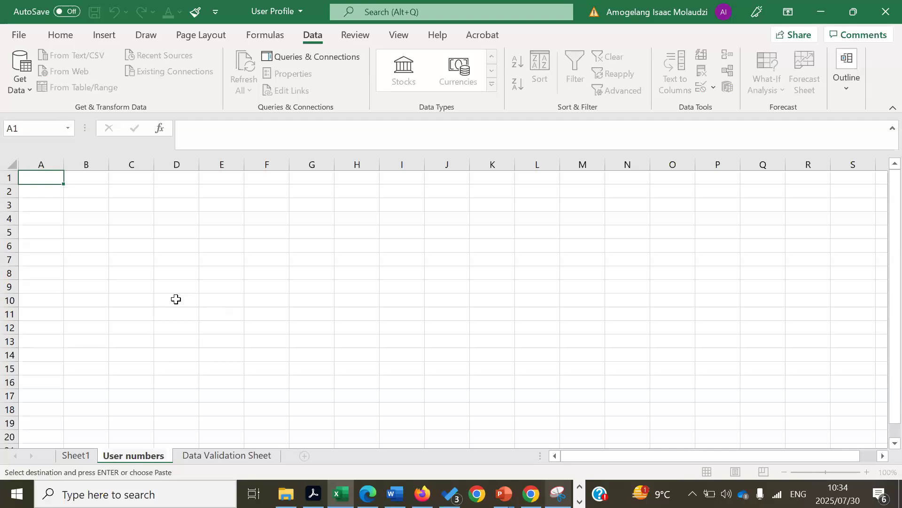
{"action": "left_click", "coordinate": [198, 257]}
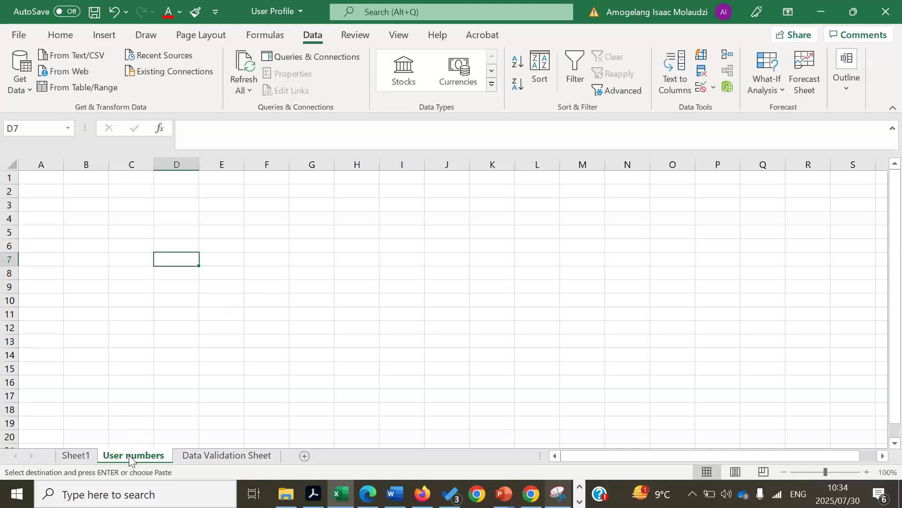
{"action": "left_click", "coordinate": [75, 455]}
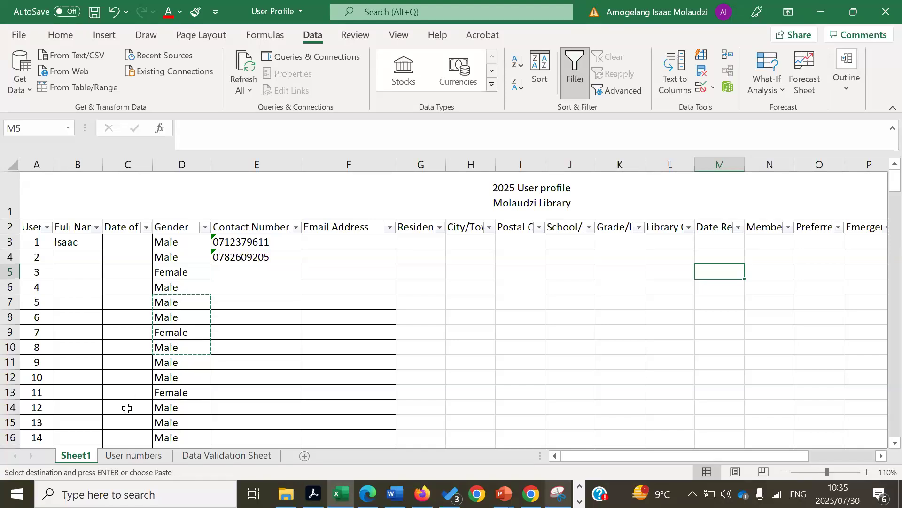
{"action": "left_click", "coordinate": [127, 458]}
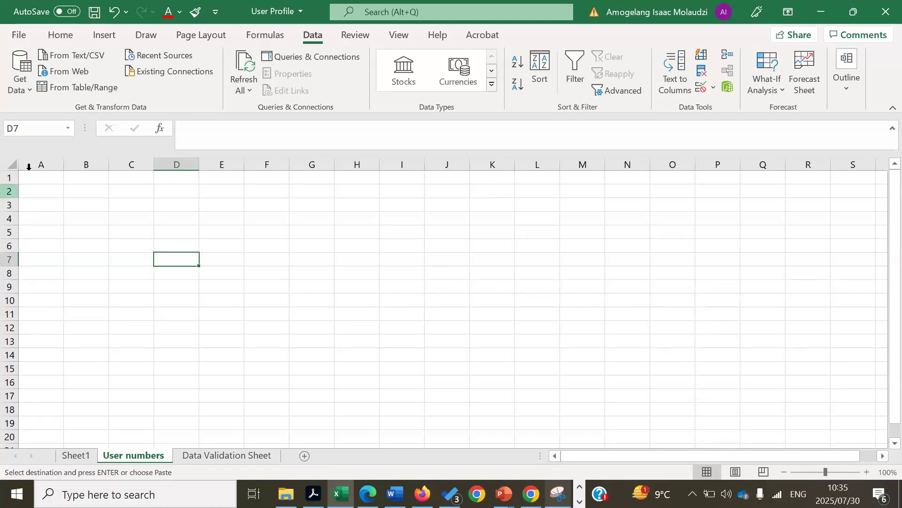
Enter the labels Male in A2 and Female in A3
{"action": "left_click", "coordinate": [33, 191]}
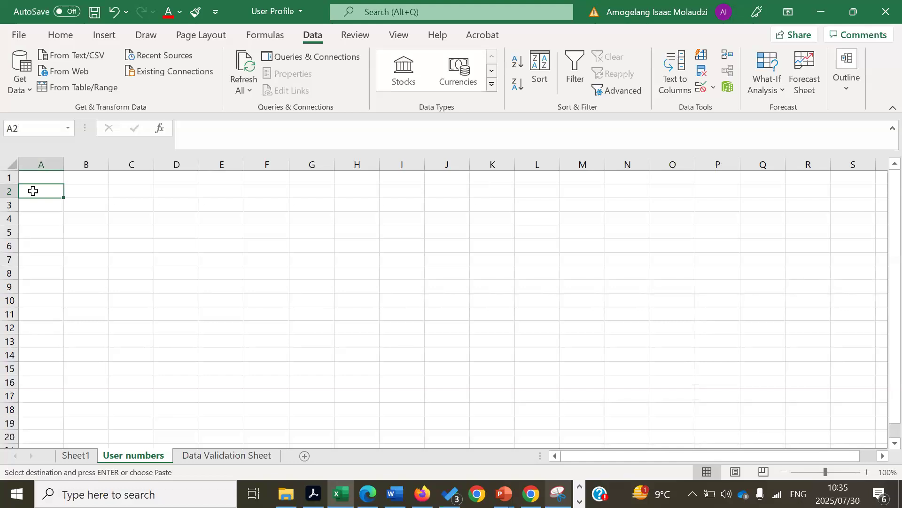
{"action": "type", "text": "Male"}
{"action": "key", "text": "Return"}
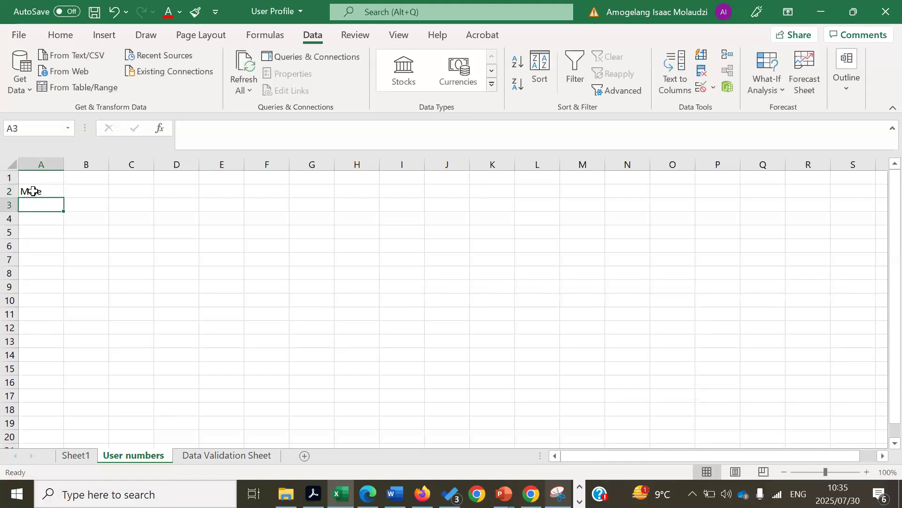
{"action": "type", "text": "Female"}
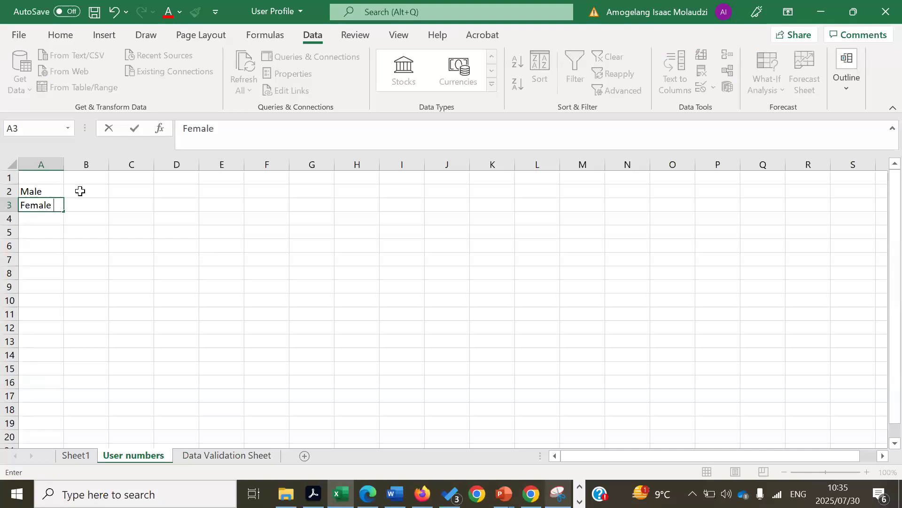
{"action": "left_click", "coordinate": [79, 191]}
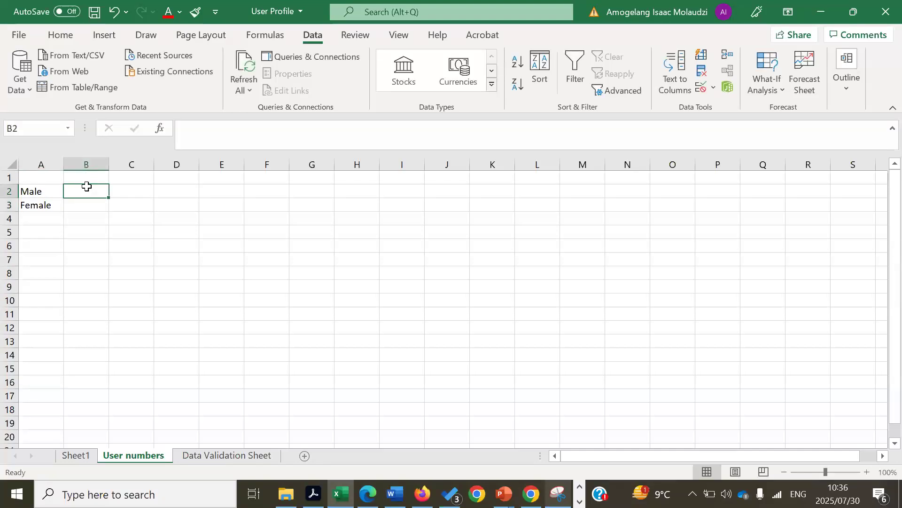
Start a =COUNTIF( formula in B2 and switch to Sheet1 to pick its range
{"action": "double_click", "coordinate": [87, 187]}
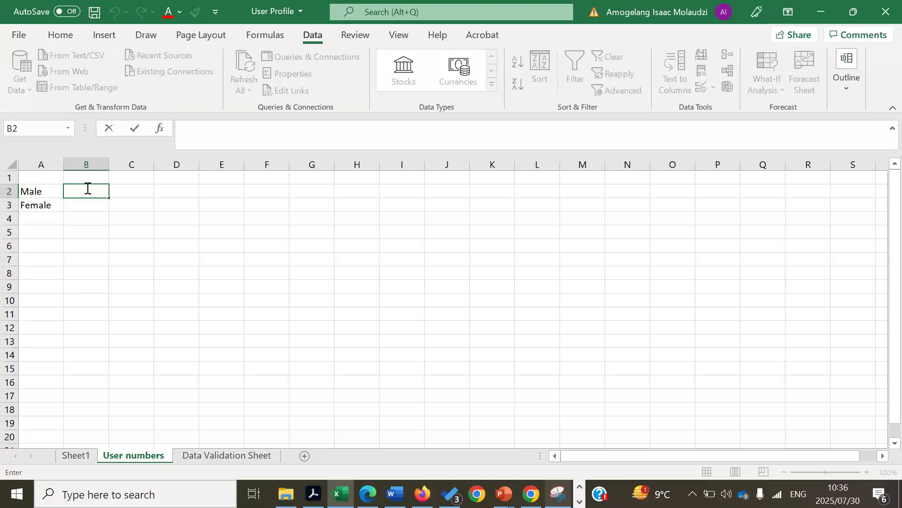
{"action": "type", "text": "="}
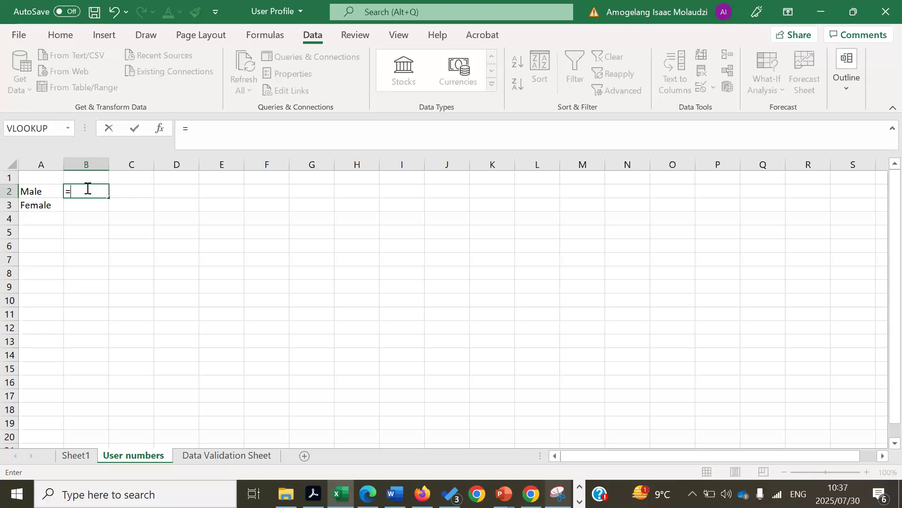
{"action": "type", "text": "count"}
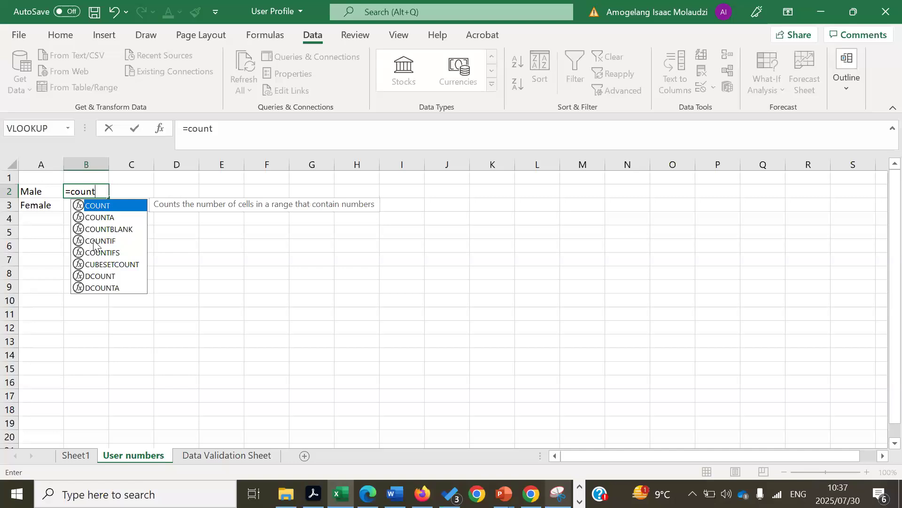
{"action": "double_click", "coordinate": [96, 240]}
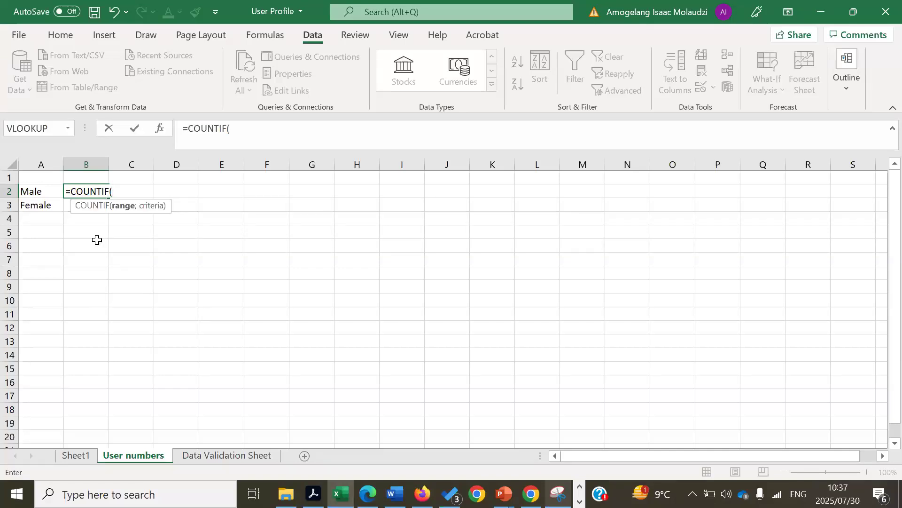
{"action": "key", "text": "BackSpace"}
{"action": "key", "text": "BackSpace"}
{"action": "key", "text": "BackSpace"}
{"action": "key", "text": "BackSpace"}
{"action": "key", "text": "BackSpace"}
{"action": "key", "text": "BackSpace"}
{"action": "key", "text": "BackSpace"}
{"action": "key", "text": "BackSpace"}
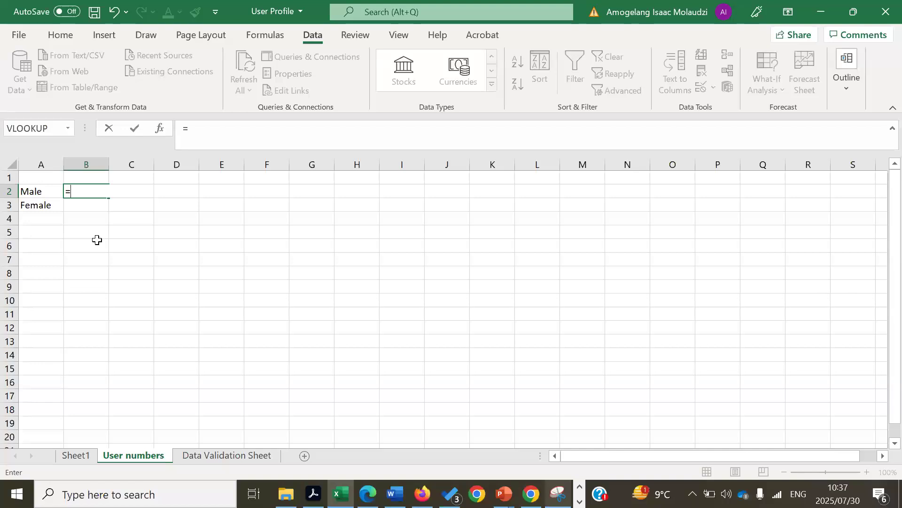
{"action": "type", "text": "coun"}
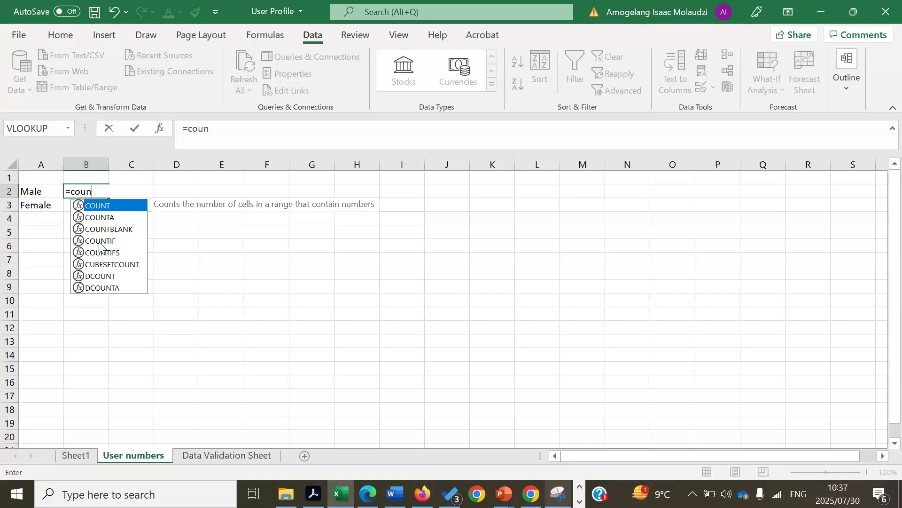
{"action": "double_click", "coordinate": [100, 241]}
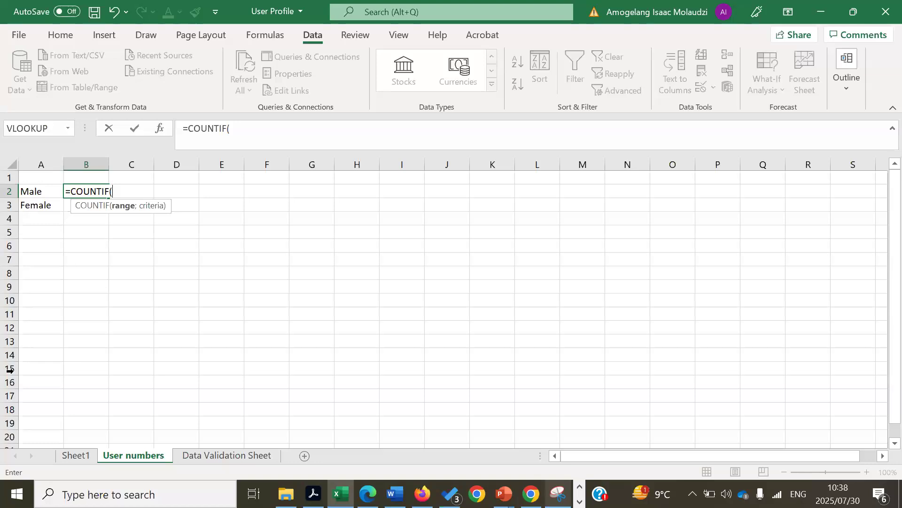
{"action": "left_click", "coordinate": [75, 456]}
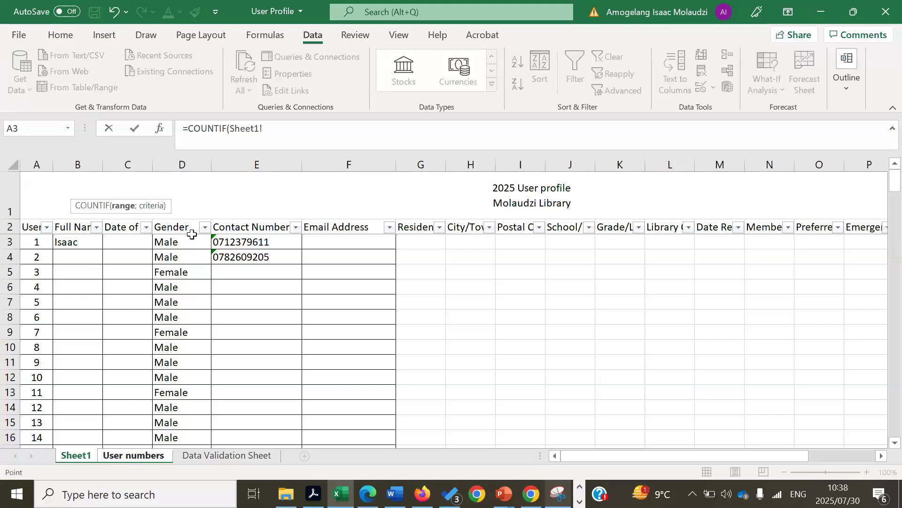
Select Sheet1!D3:D26 as the COUNTIF range and add a semicolon before the criteria
{"action": "left_click", "coordinate": [188, 243]}
{"action": "left_click_drag", "start_coordinate": [188, 243], "coordinate": [183, 306]}
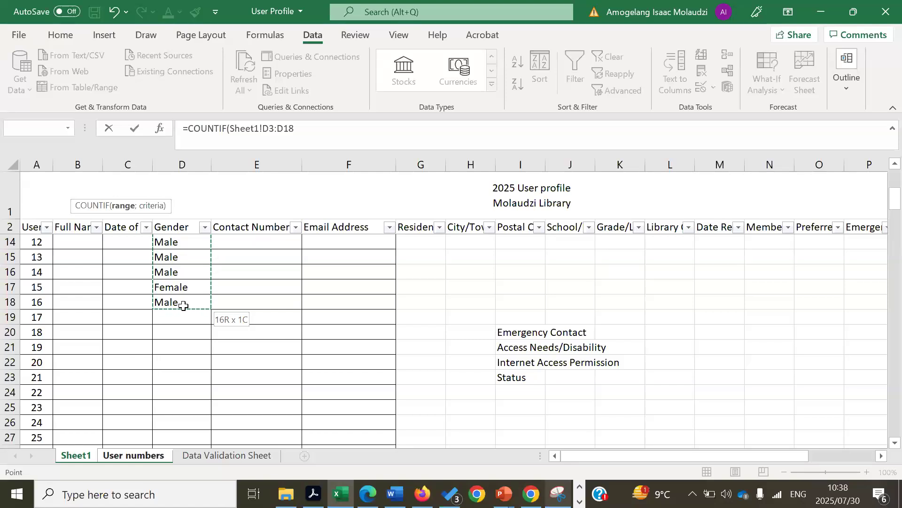
{"action": "left_click_drag", "start_coordinate": [182, 336], "coordinate": [181, 421]}
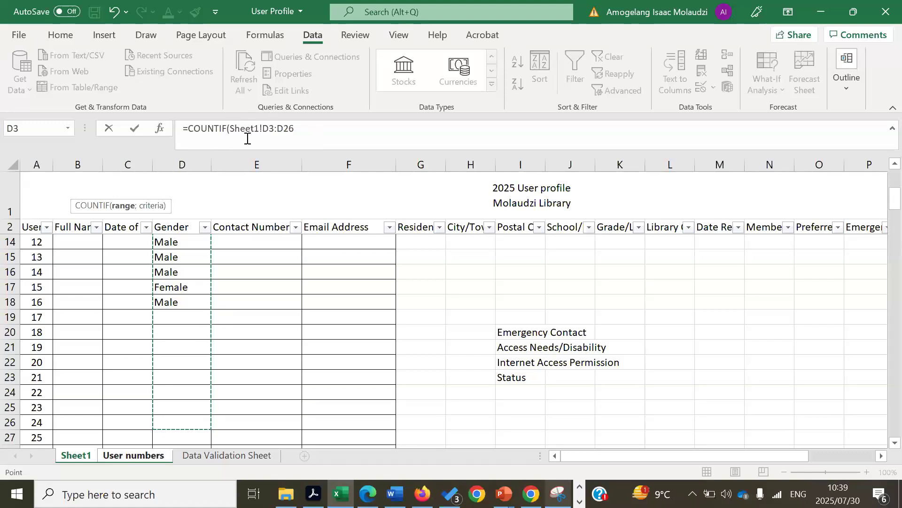
{"action": "left_click", "coordinate": [301, 128]}
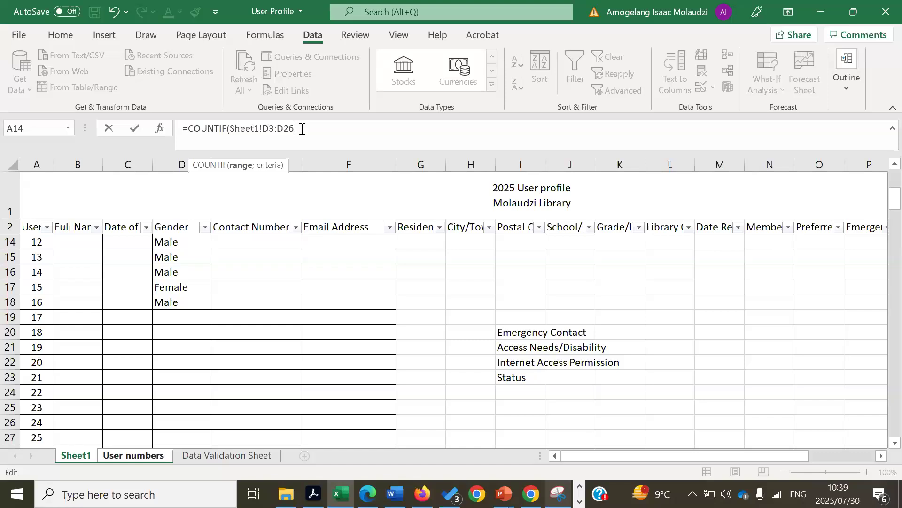
{"action": "type", "text": ";"}
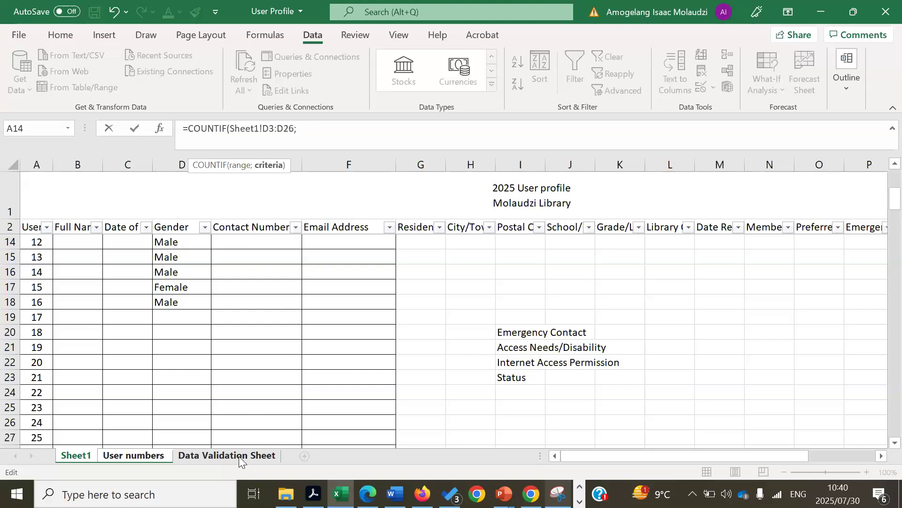
Use the Male label in 'User numbers'!A2 as the criteria and commit, giving 12
{"action": "left_click", "coordinate": [147, 456]}
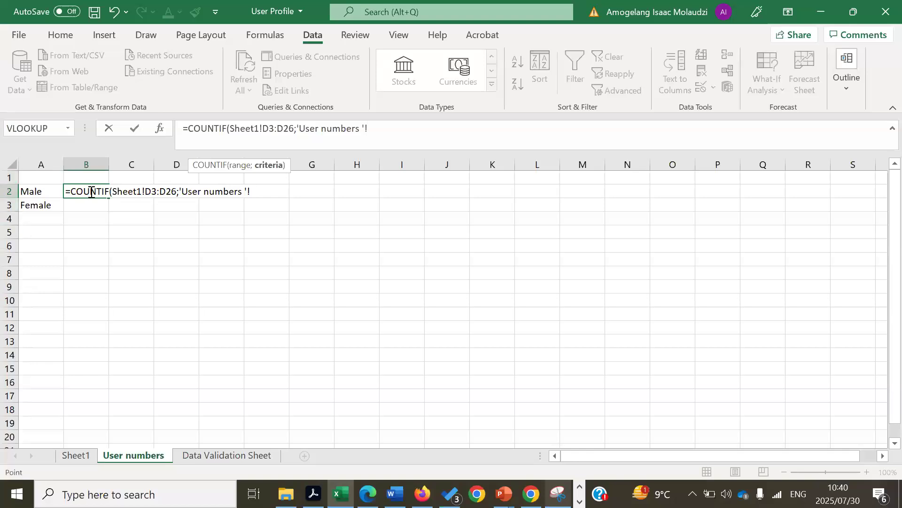
{"action": "left_click", "coordinate": [39, 193]}
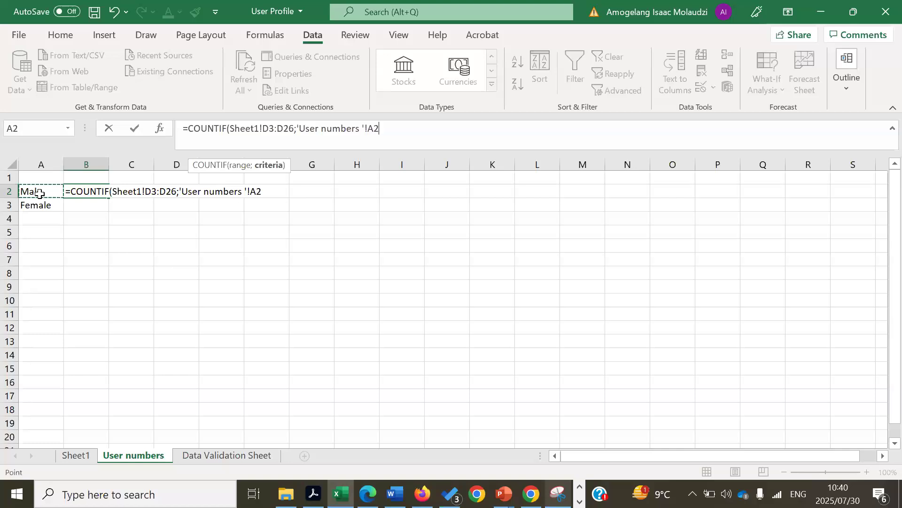
{"action": "key", "text": "Return"}
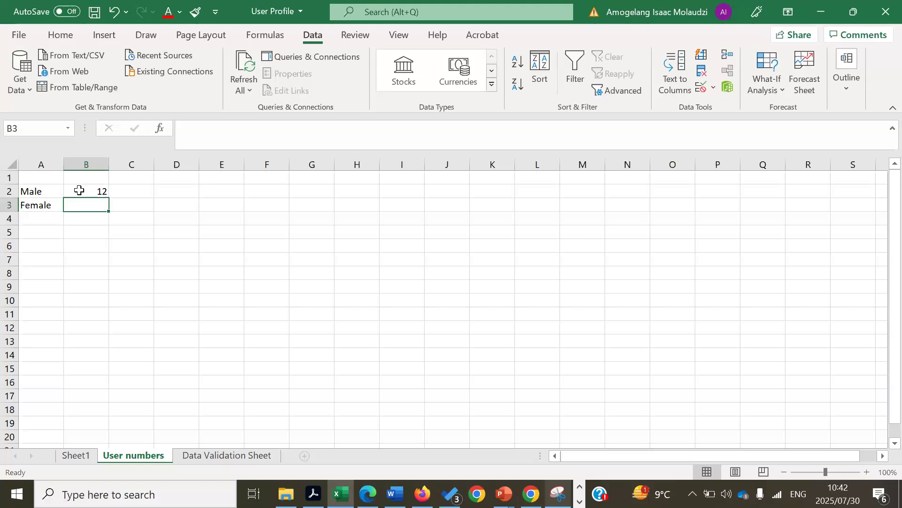
{"action": "left_click", "coordinate": [79, 190]}
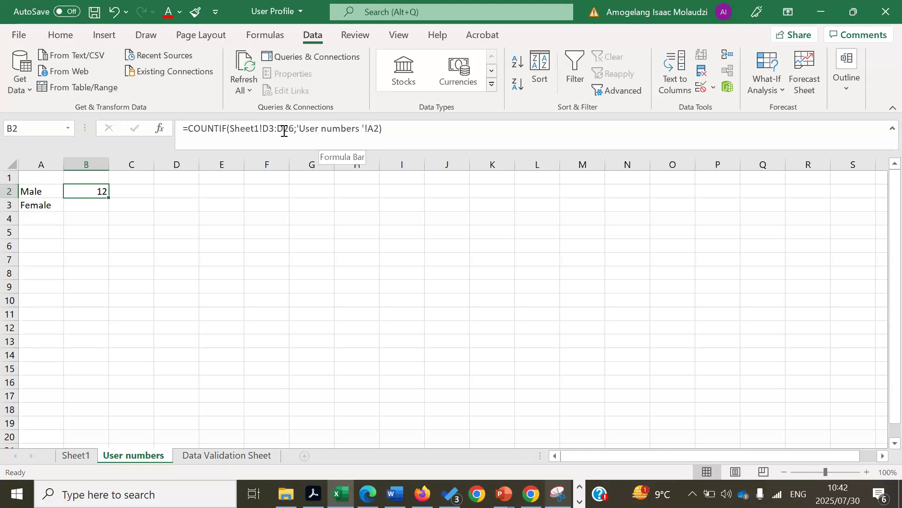
Make B2's COUNTIF range absolute as Sheet1!$D$3:$D$26 with F4 and recommit it
{"action": "left_click", "coordinate": [267, 128]}
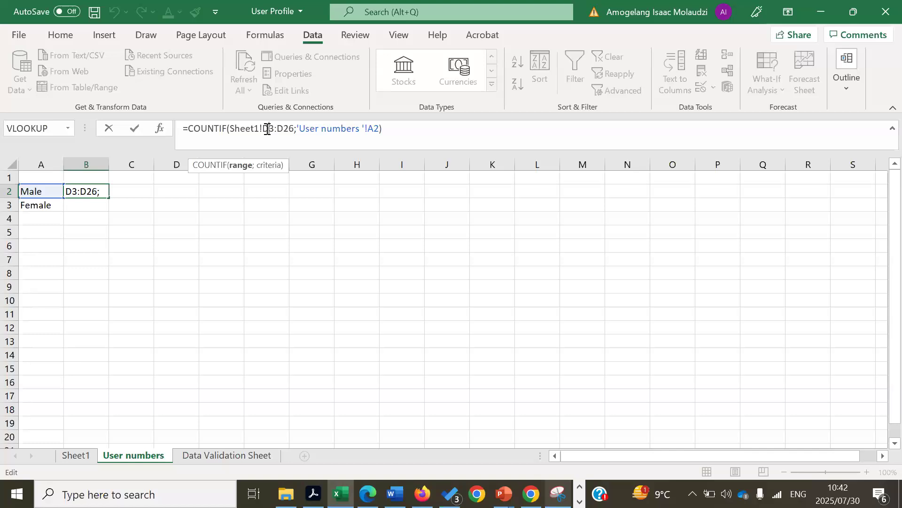
{"action": "key", "text": "XF86MonBrightnessUp"}
{"action": "key", "text": "XF86MonBrightnessUp"}
{"action": "key", "text": "XF86MonBrightnessUp"}
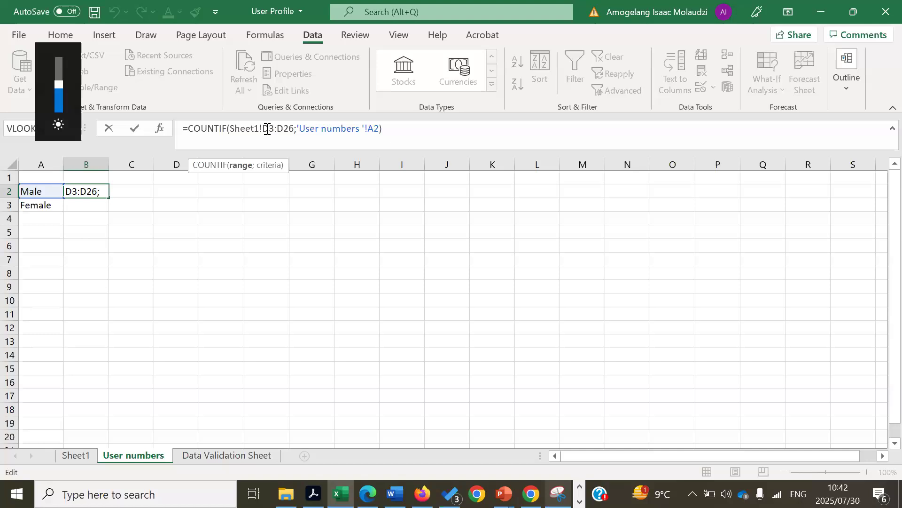
{"action": "key", "text": "XF86MonBrightnessUp"}
{"action": "key", "text": "F4"}
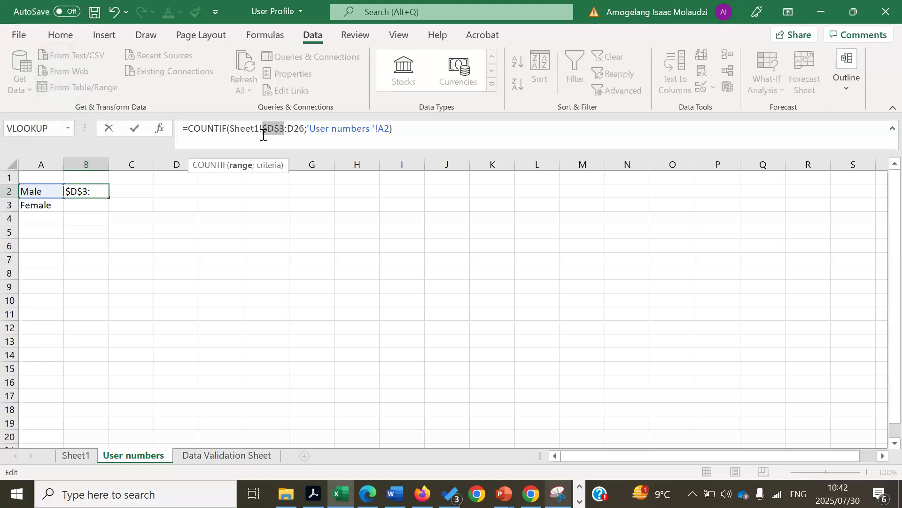
{"action": "left_click", "coordinate": [295, 130]}
{"action": "key", "text": "XF86MonBrightnessUp"}
{"action": "key", "text": "XF86MonBrightnessUp"}
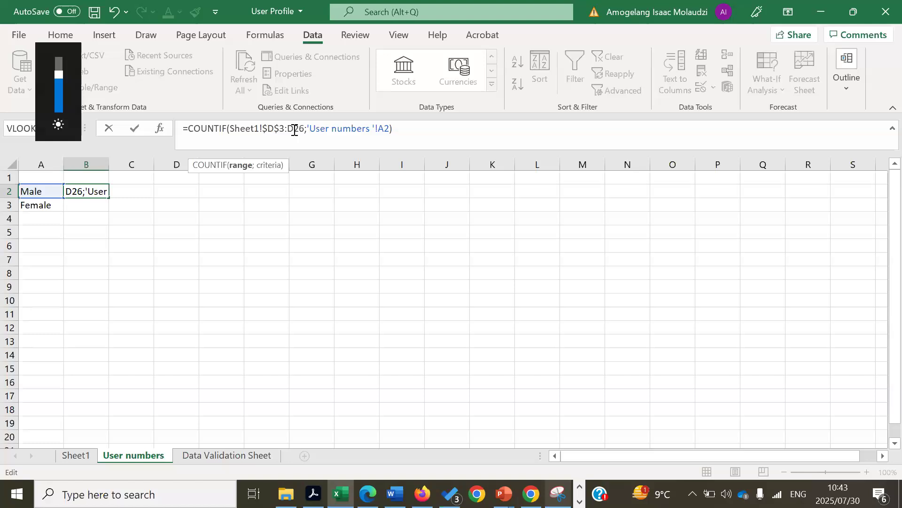
{"action": "key", "text": "F4"}
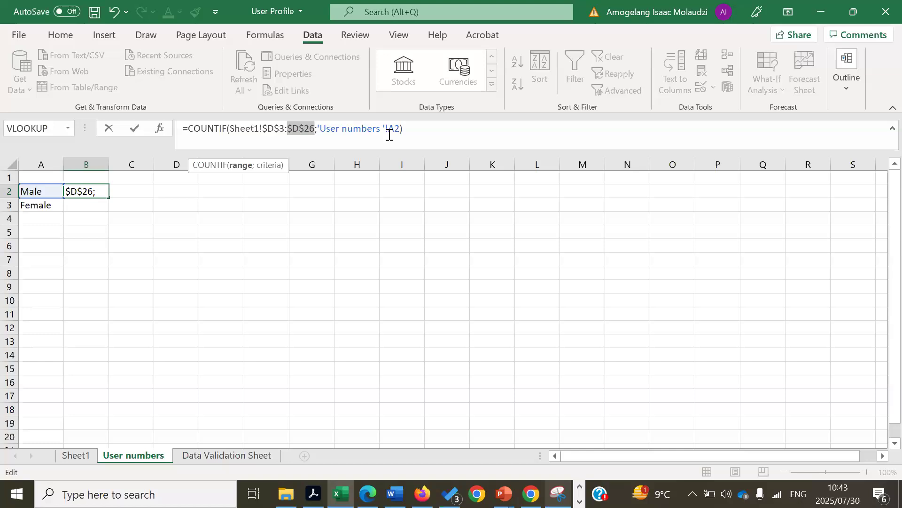
{"action": "key", "text": "Return"}
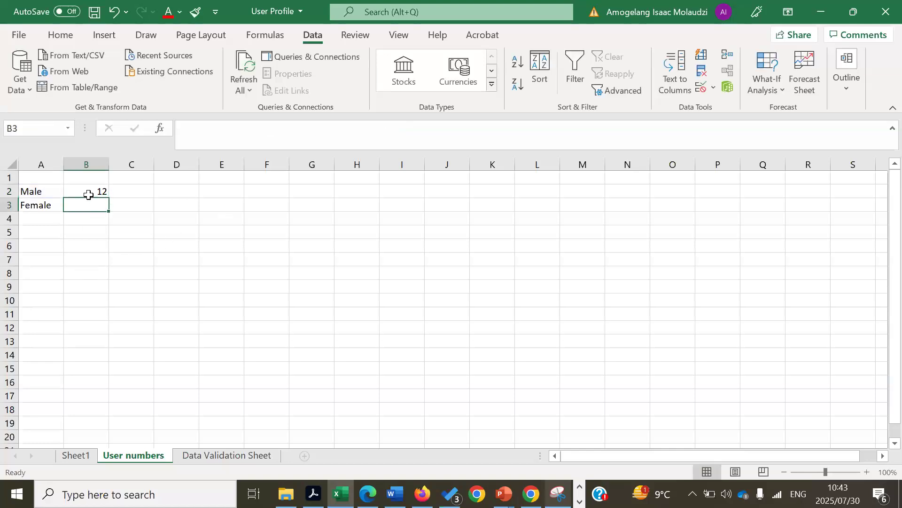
{"action": "left_click", "coordinate": [89, 194]}
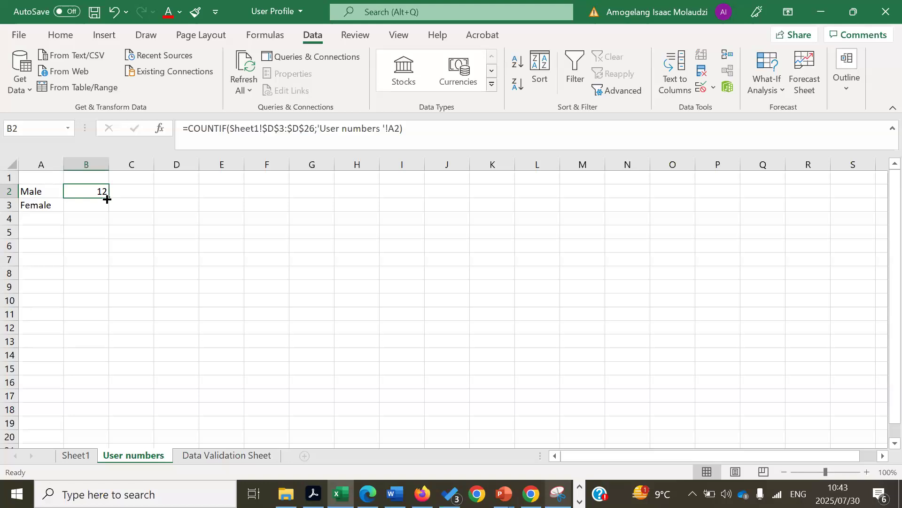
Fill B2's formula down into B3 as copied cells, showing 4 for Female
{"action": "mouse_move", "coordinate": [107, 199]}
{"action": "left_mouse_down"}
{"action": "mouse_move", "coordinate": [108, 221]}
{"action": "mouse_move", "coordinate": [107, 212]}
{"action": "left_mouse_up"}
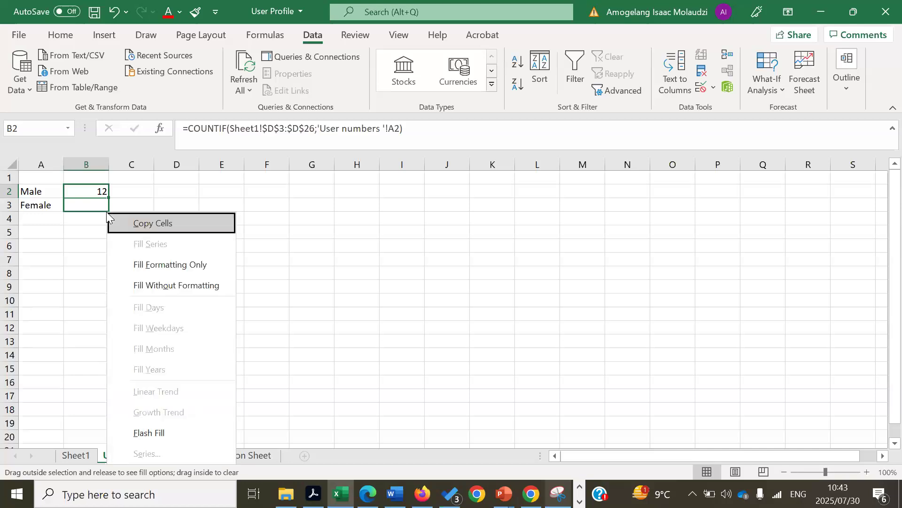
{"action": "left_click", "coordinate": [148, 223]}
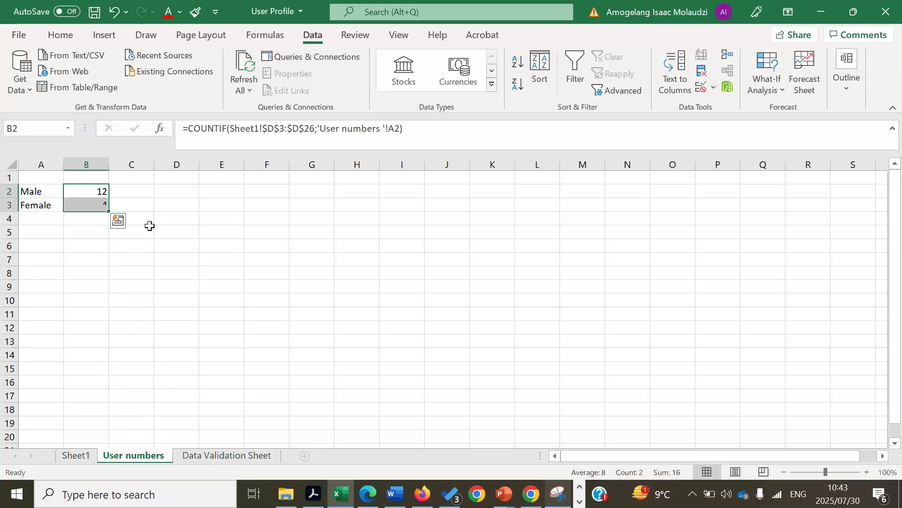
{"action": "left_click", "coordinate": [225, 258]}
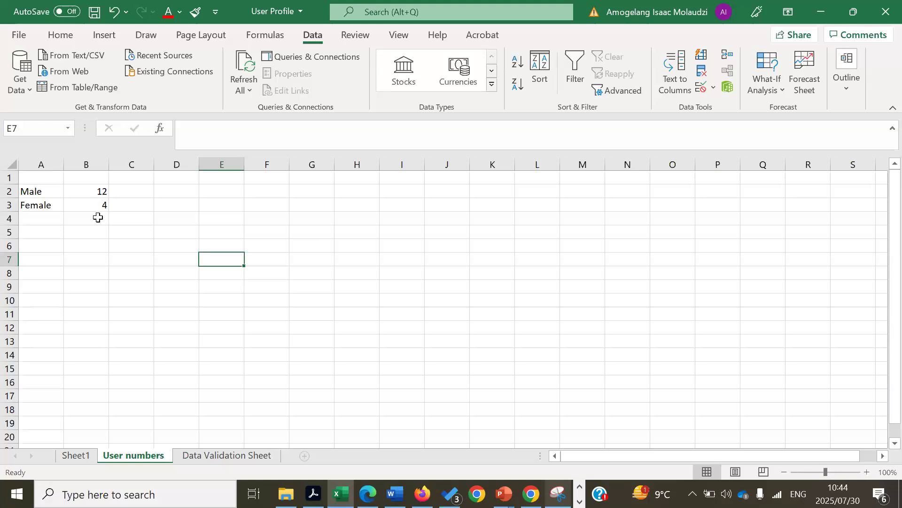
Enter =B2+B3 in B4 to total the counts as 16
{"action": "left_click", "coordinate": [98, 217]}
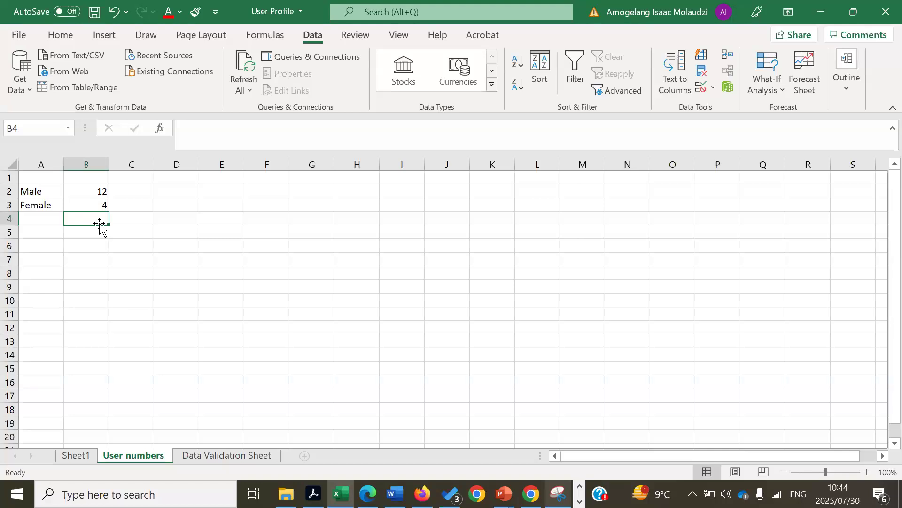
{"action": "type", "text": "="}
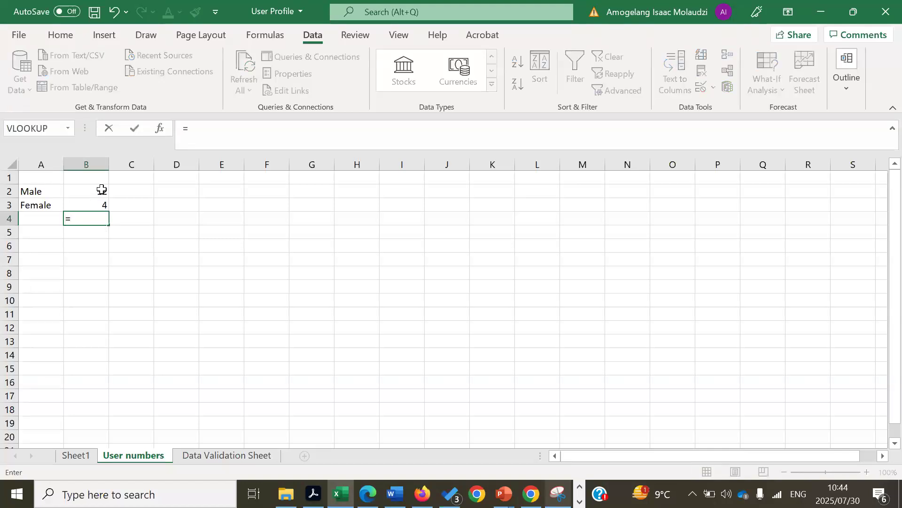
{"action": "left_click", "coordinate": [102, 190]}
{"action": "type", "text": "+"}
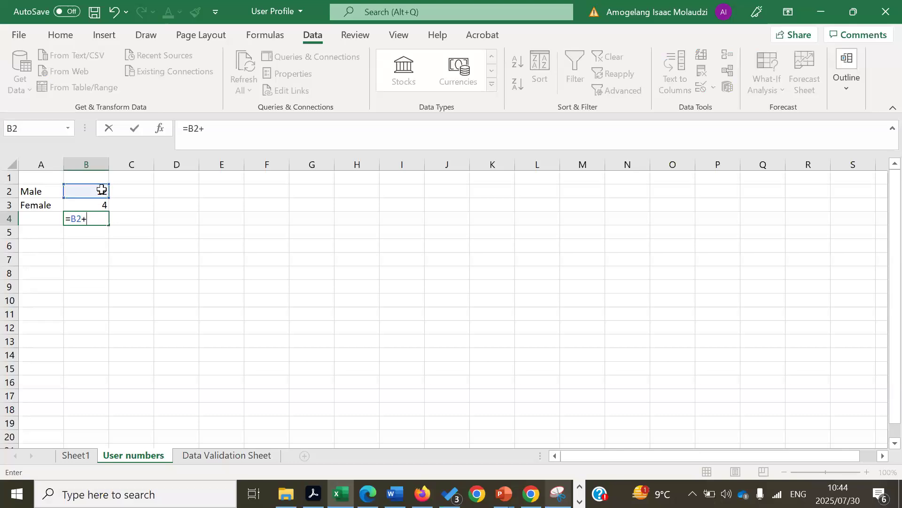
{"action": "left_click", "coordinate": [102, 203]}
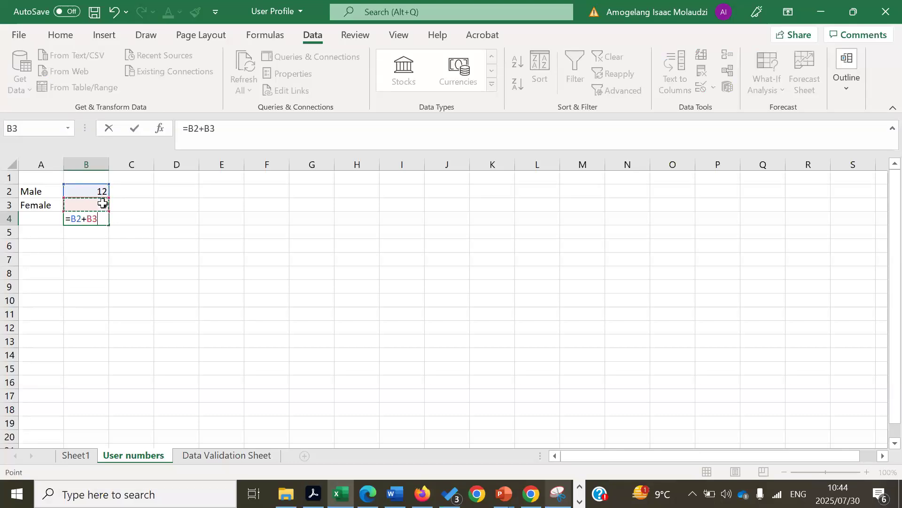
{"action": "key", "text": "Return"}
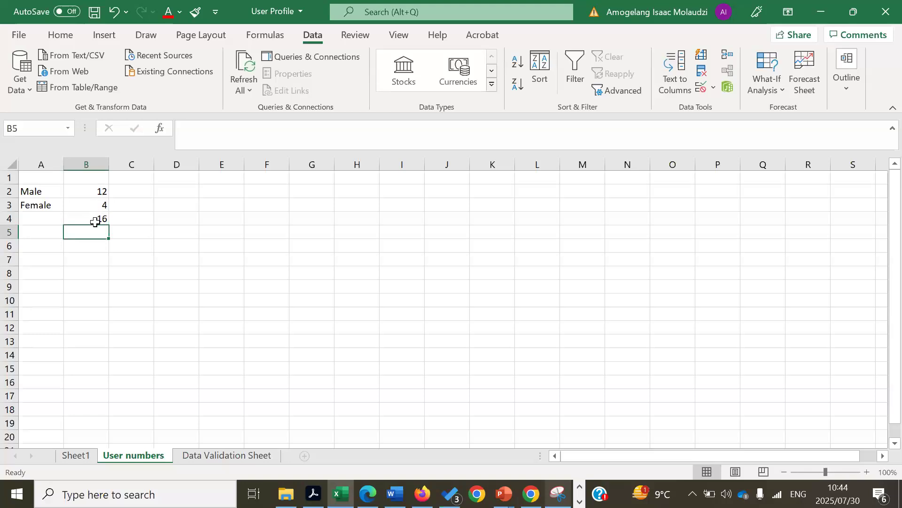
{"action": "left_click", "coordinate": [94, 218]}
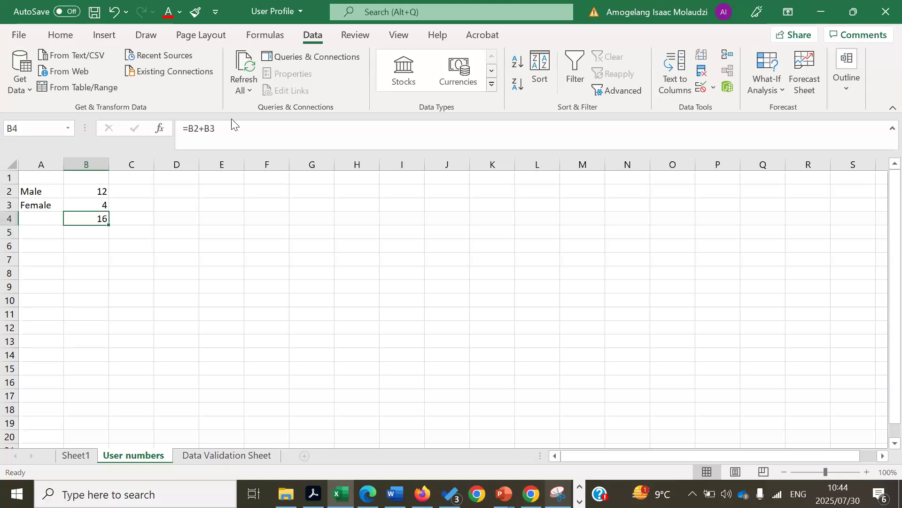
Replace B4's formula with =SUM(B2:B3), still totalling 16
{"action": "left_click_drag", "start_coordinate": [234, 125], "coordinate": [161, 129]}
{"action": "key", "text": "BackSpace"}
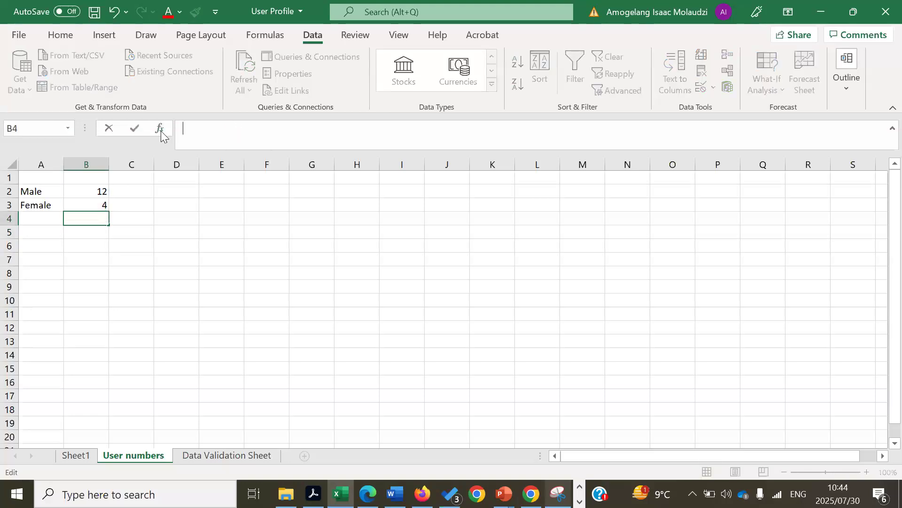
{"action": "type", "text": "=sum"}
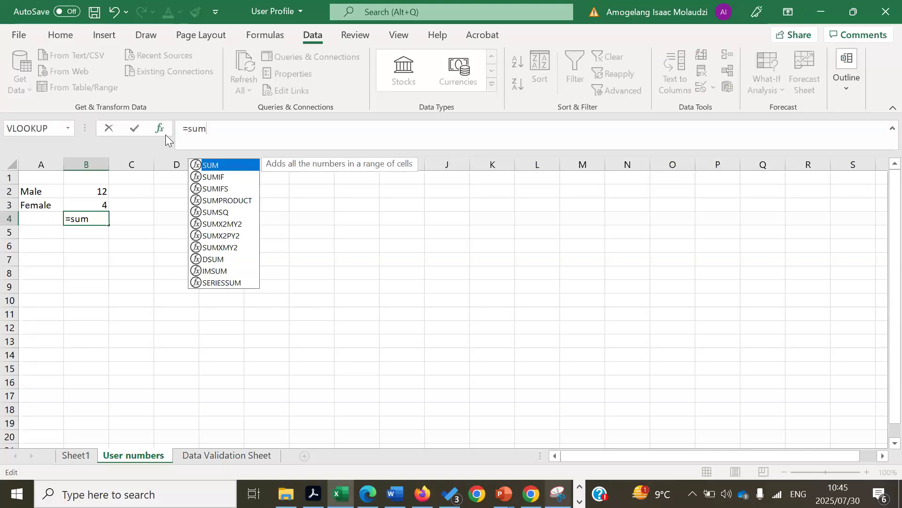
{"action": "double_click", "coordinate": [215, 164]}
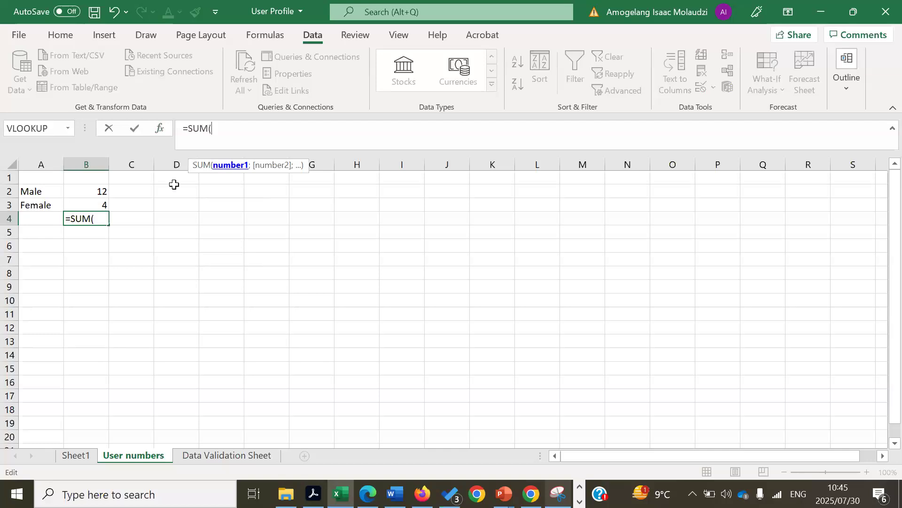
{"action": "left_click_drag", "start_coordinate": [101, 191], "coordinate": [102, 207]}
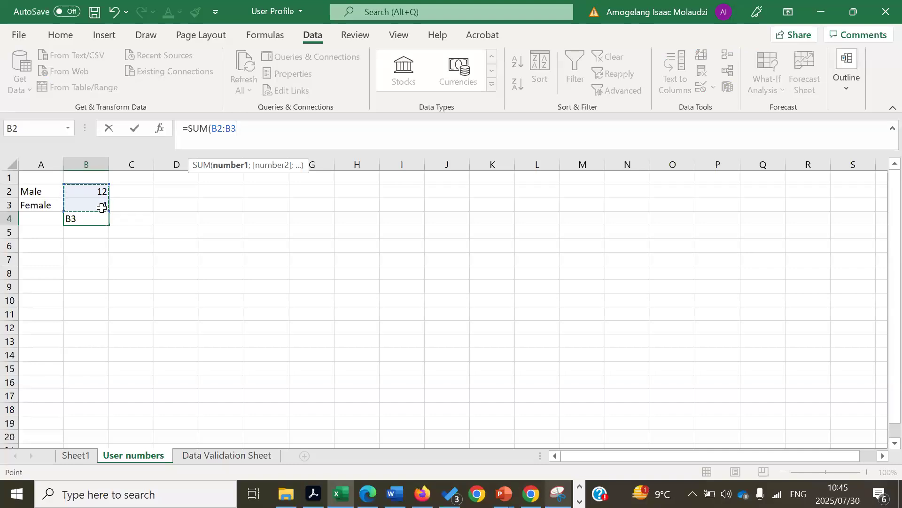
{"action": "key", "text": "Return"}
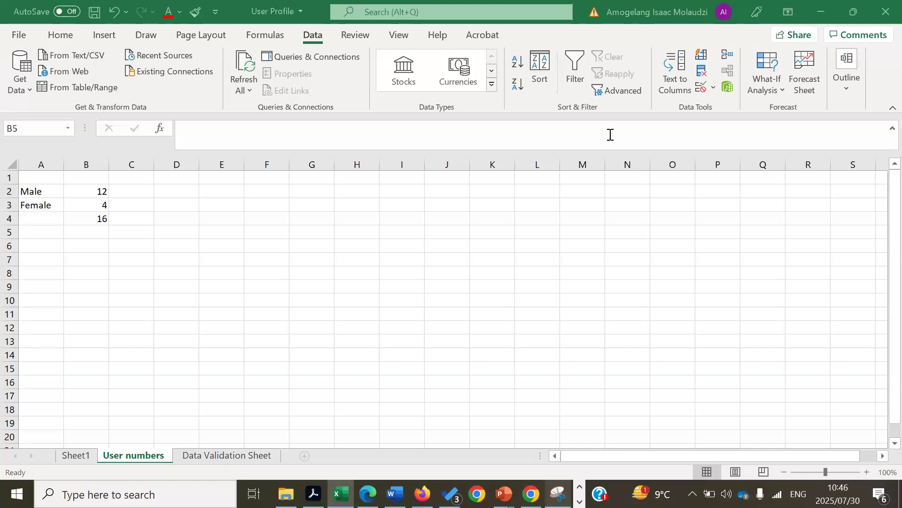
{"action": "left_click", "coordinate": [355, 204]}
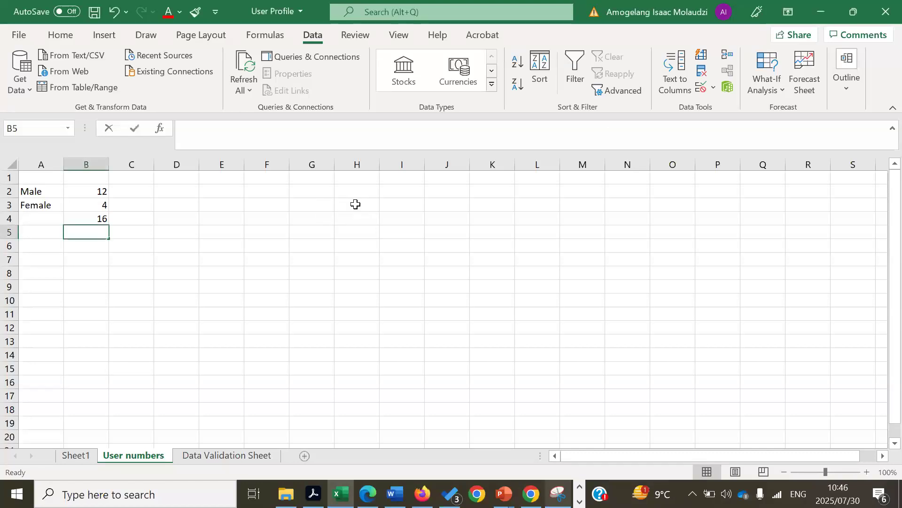
{"action": "left_click", "coordinate": [355, 204]}
{"action": "type", "text": "=sub"}
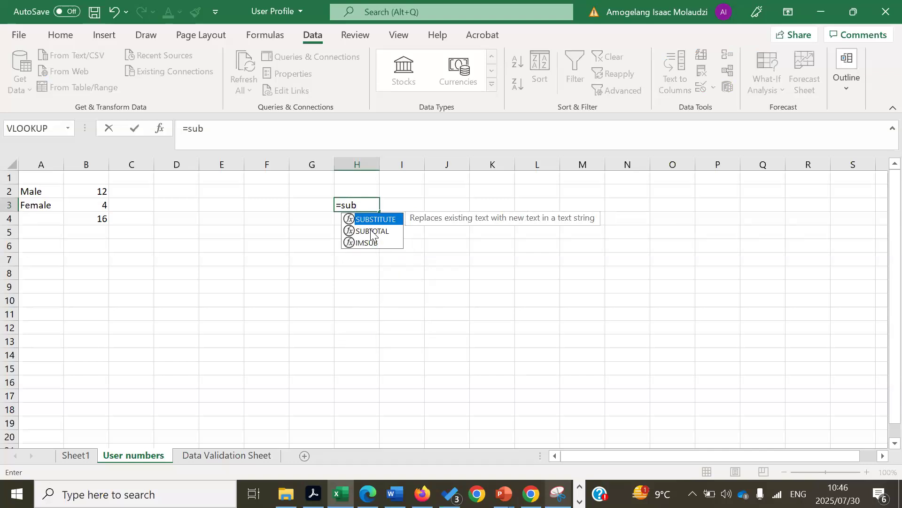
{"action": "key", "text": "BackSpace"}
{"action": "key", "text": "BackSpace"}
{"action": "key", "text": "BackSpace"}
{"action": "key", "text": "BackSpace"}
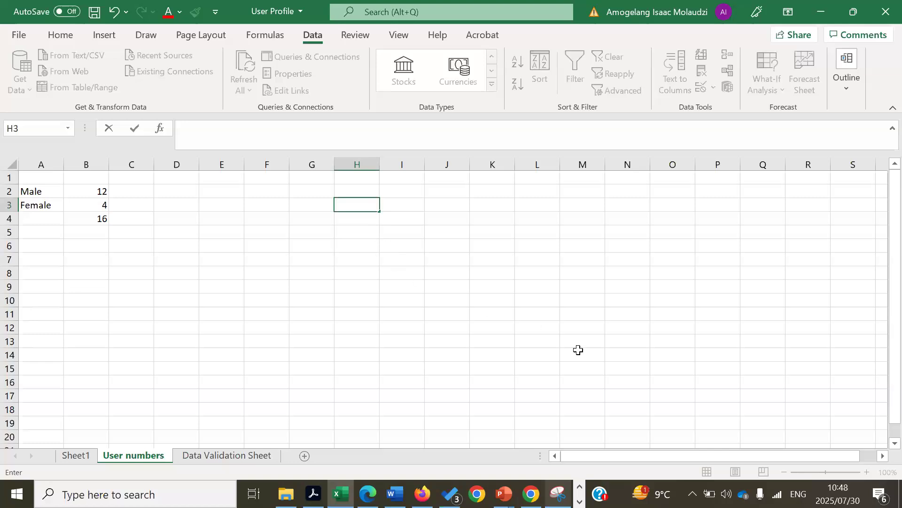
{"action": "key", "text": "alt+Tab"}
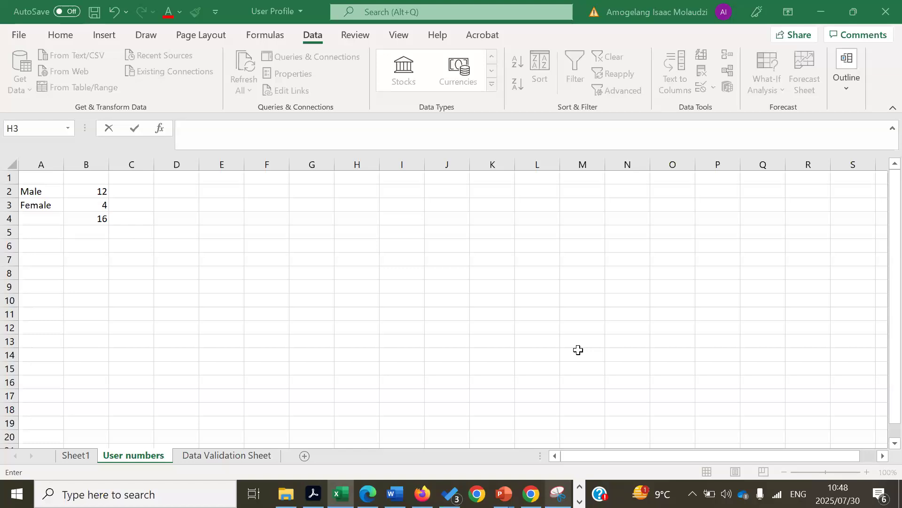
{"action": "left_click", "coordinate": [221, 317]}
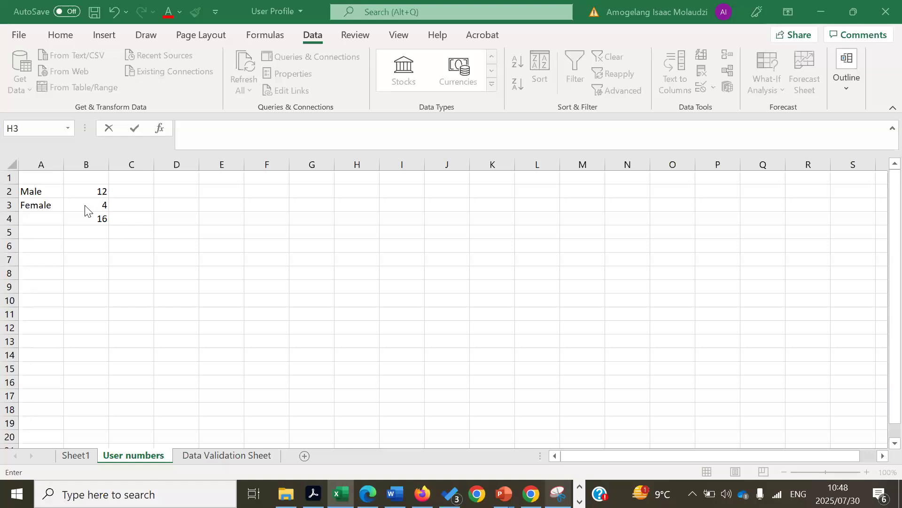
{"action": "left_click", "coordinate": [129, 199]}
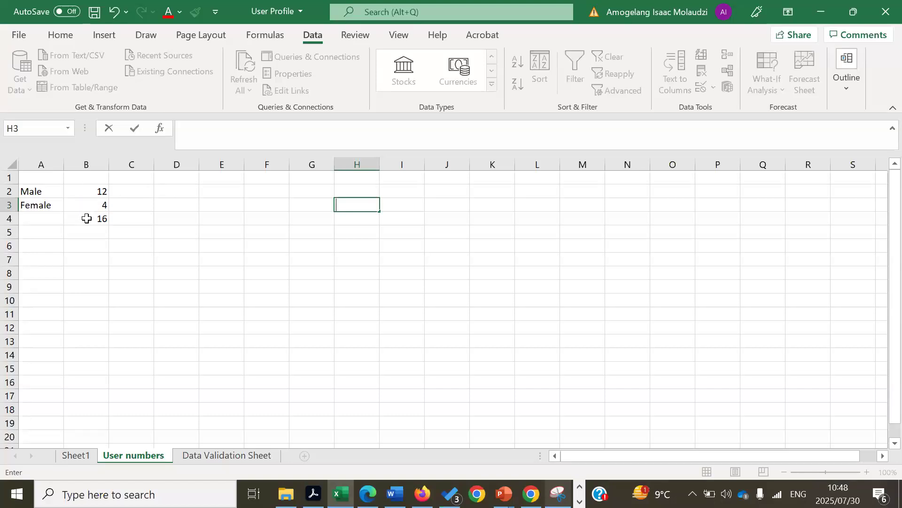
{"action": "left_click", "coordinate": [87, 218]}
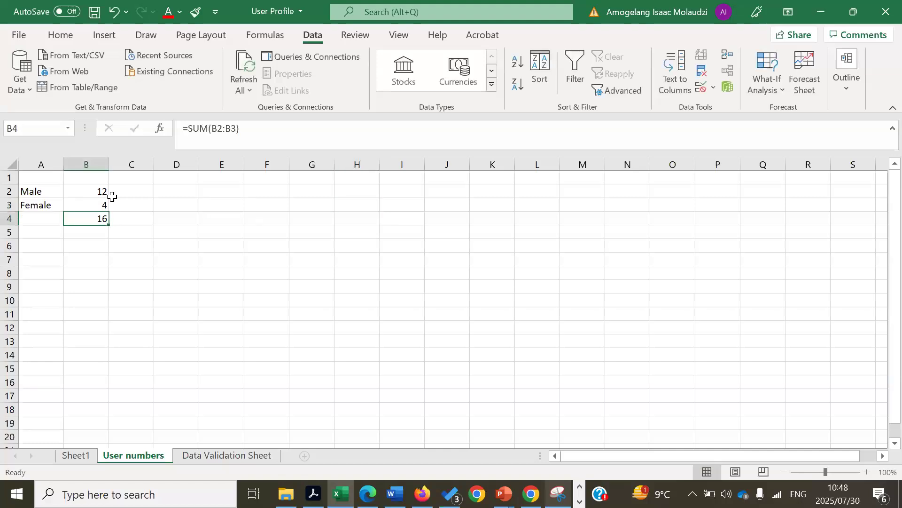
{"action": "left_click", "coordinate": [128, 190]}
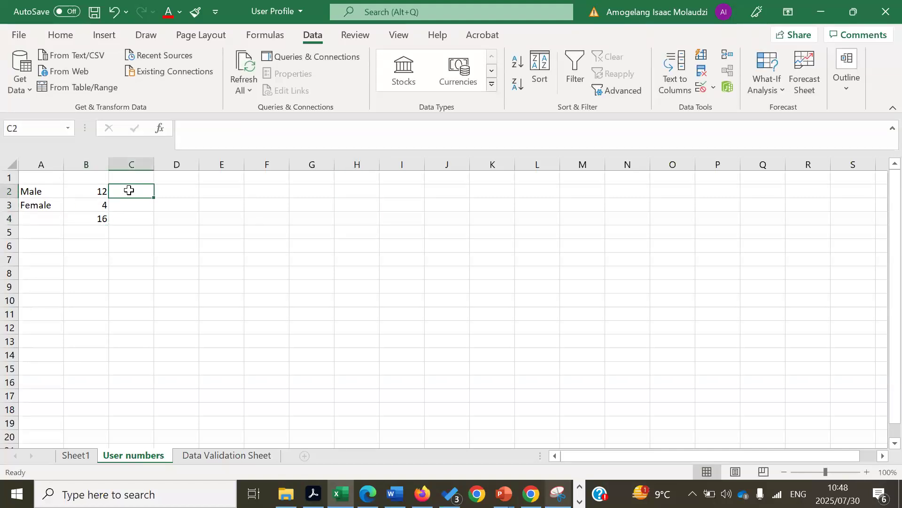
Enter =B2/B4 in C2 and format it as a percentage, showing 75%
{"action": "type", "text": "="}
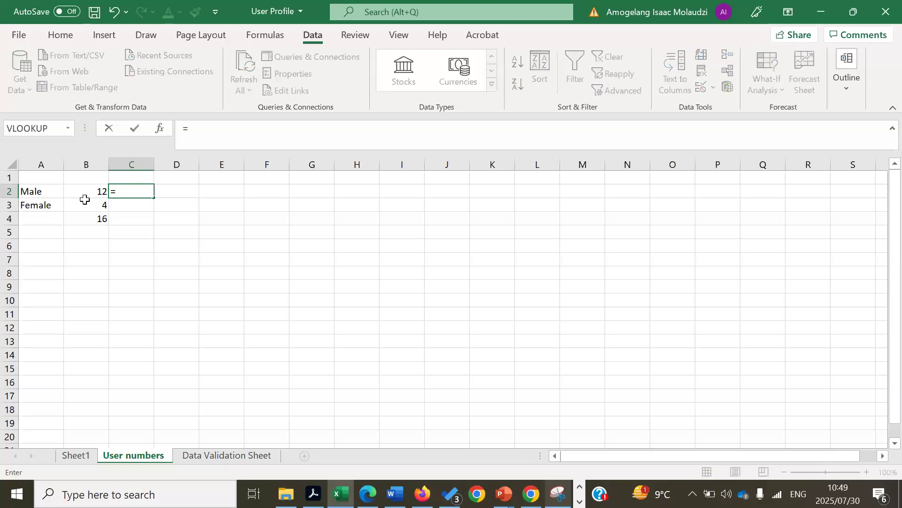
{"action": "left_click", "coordinate": [89, 192]}
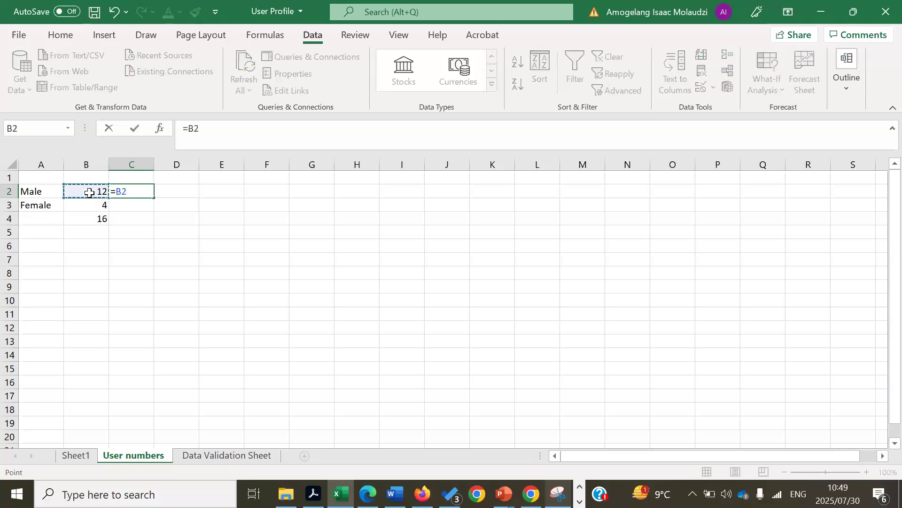
{"action": "type", "text": "/"}
{"action": "left_click", "coordinate": [91, 220]}
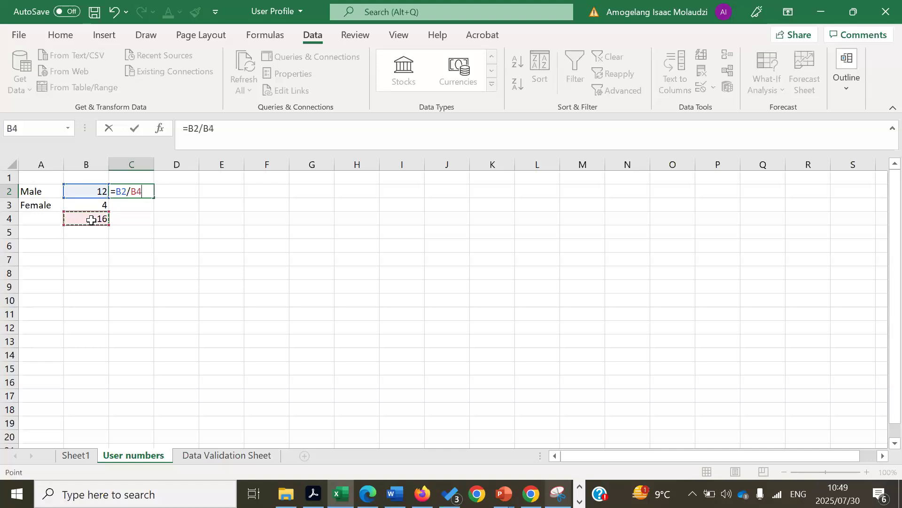
{"action": "key", "text": "Return"}
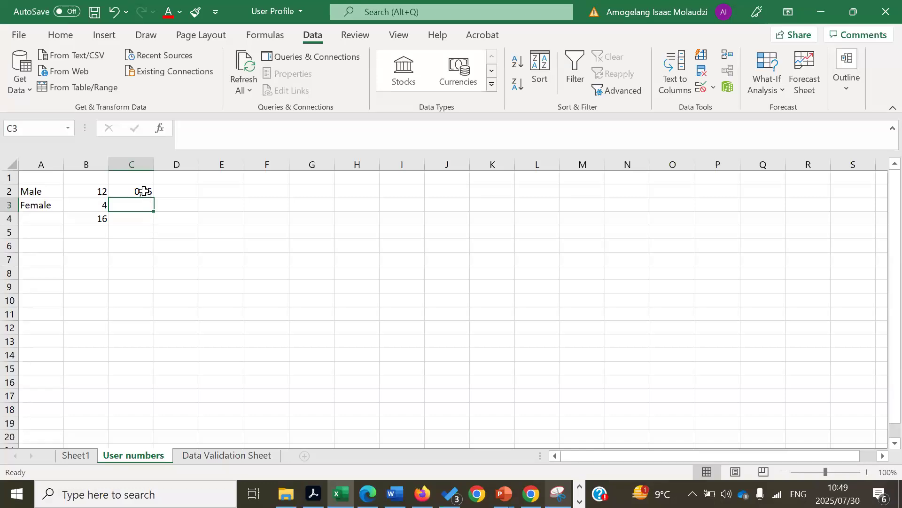
{"action": "left_click", "coordinate": [144, 191]}
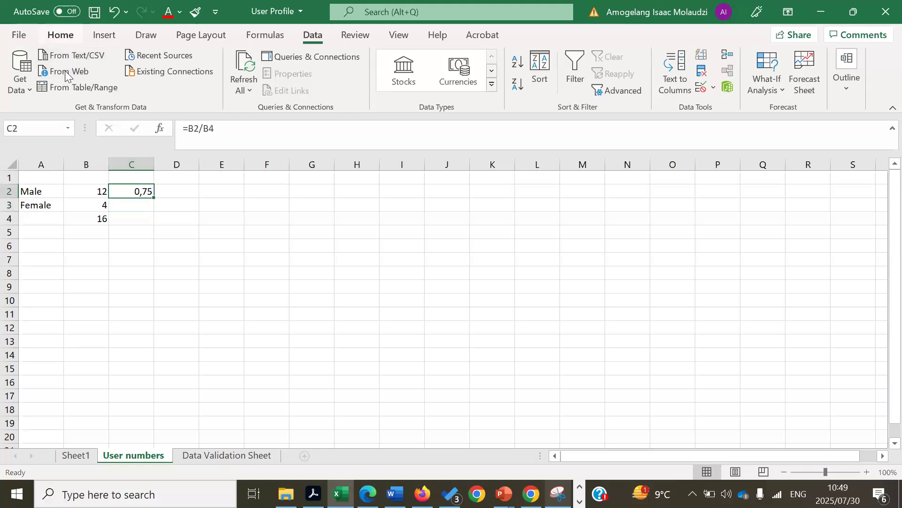
{"action": "left_click", "coordinate": [59, 36]}
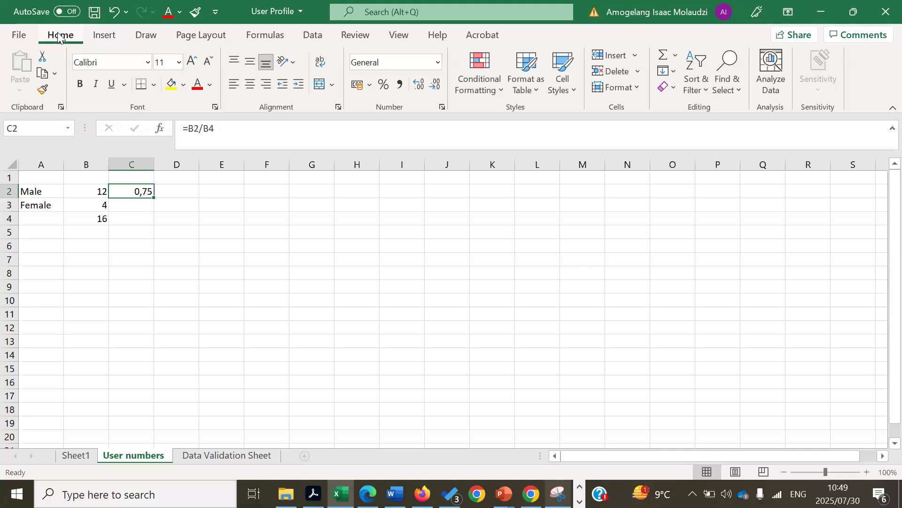
{"action": "left_click", "coordinate": [383, 87]}
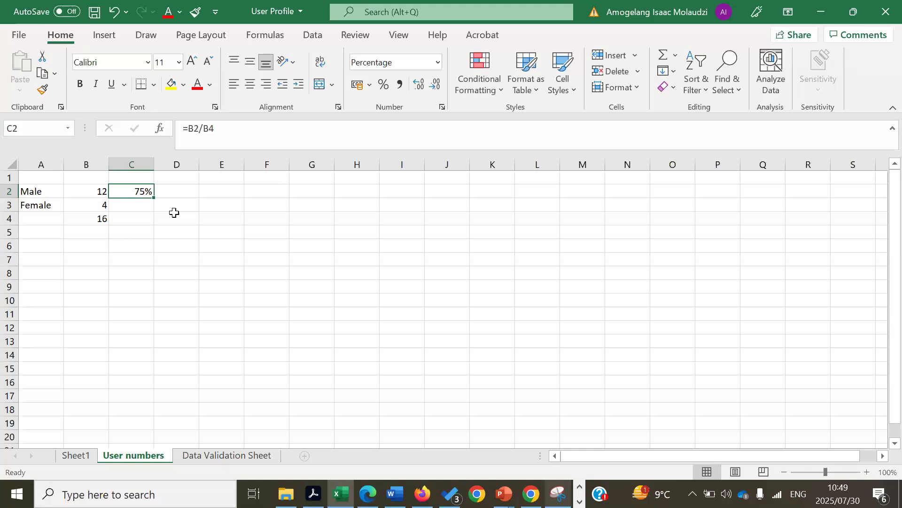
Enter =B3/B4 in C3 and format it as a percentage, showing 25%
{"action": "left_click", "coordinate": [128, 205]}
{"action": "type", "text": "="}
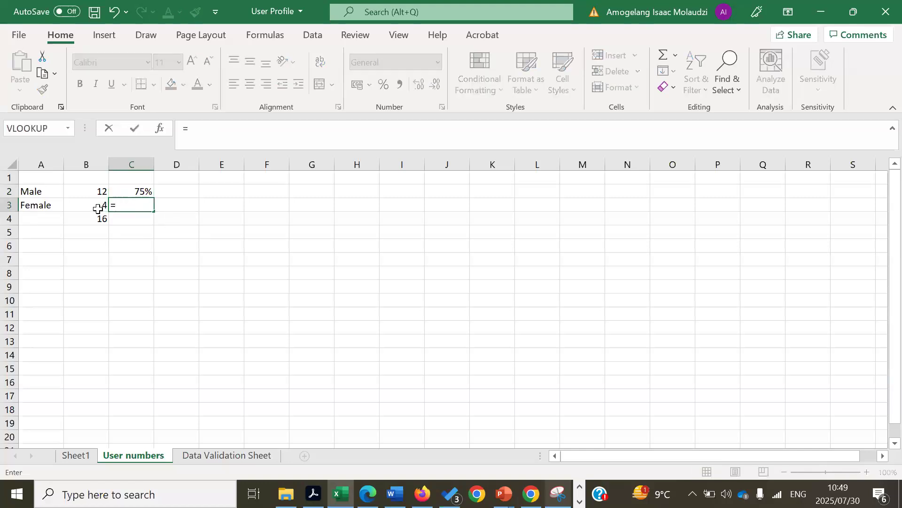
{"action": "left_click", "coordinate": [97, 207]}
{"action": "type", "text": "/"}
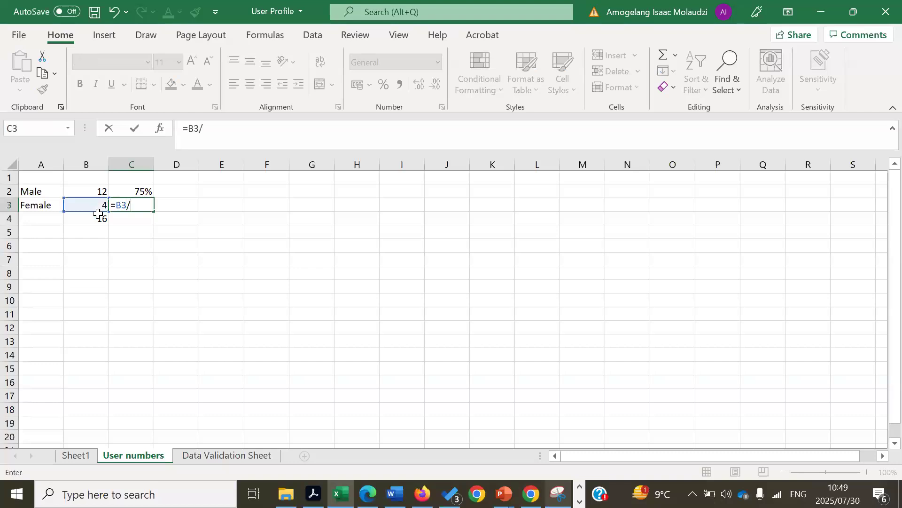
{"action": "left_click", "coordinate": [97, 217]}
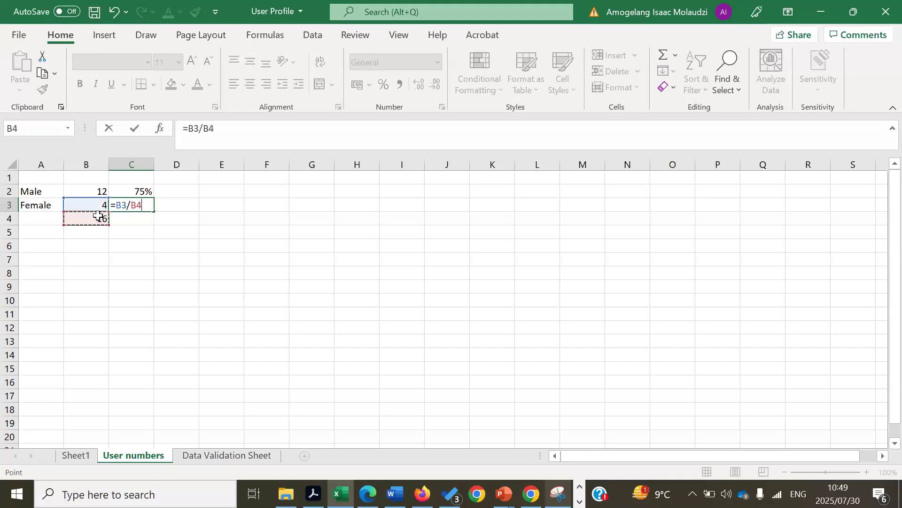
{"action": "key", "text": "Return"}
{"action": "left_click", "coordinate": [141, 205]}
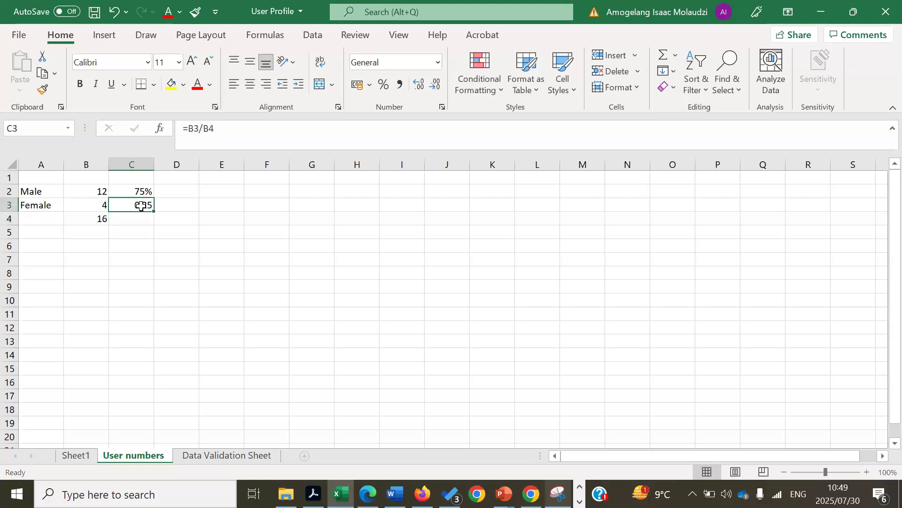
{"action": "left_click", "coordinate": [384, 85]}
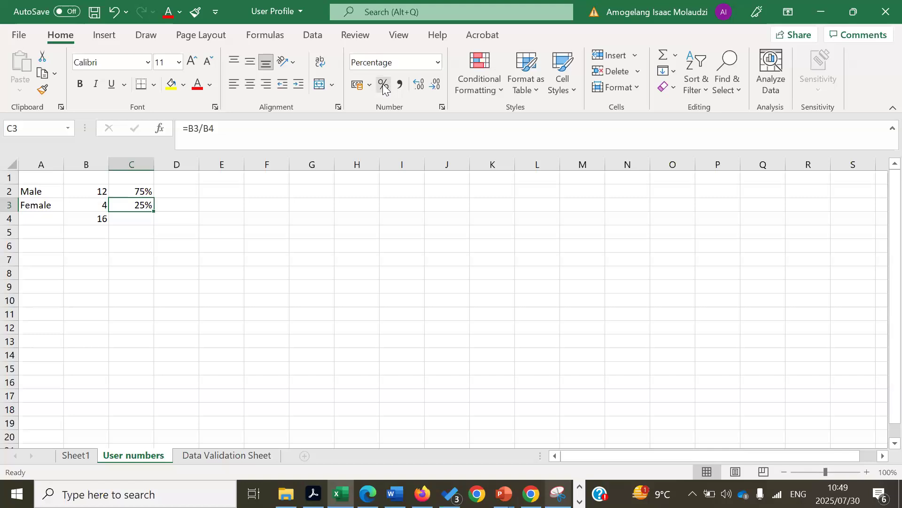
{"action": "left_click", "coordinate": [376, 207]}
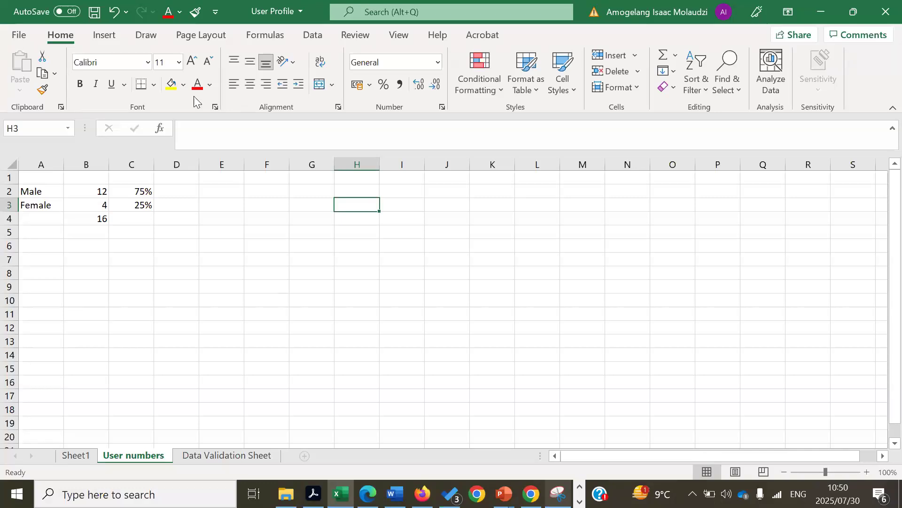
Switch to the Insert ribbon to reach the chart commands
{"action": "left_click", "coordinate": [103, 37]}
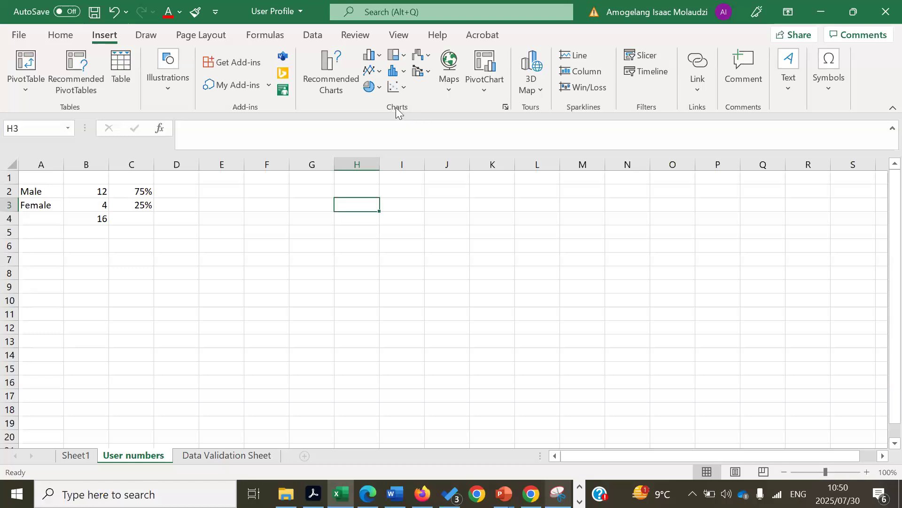
Enter the header Gender in A1 and insert a blank 3-D Pie chart
{"action": "left_click", "coordinate": [380, 88]}
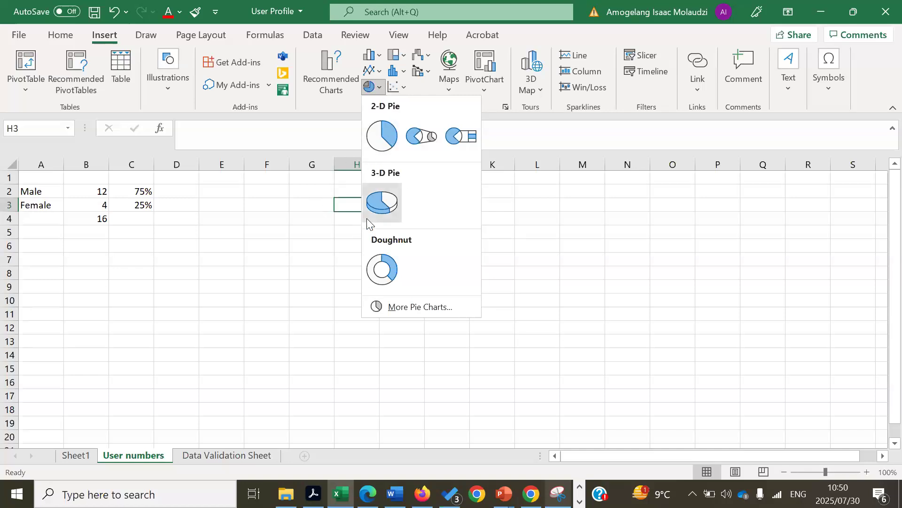
{"action": "left_click", "coordinate": [220, 277]}
{"action": "left_click", "coordinate": [53, 178]}
{"action": "type", "text": "Gender"}
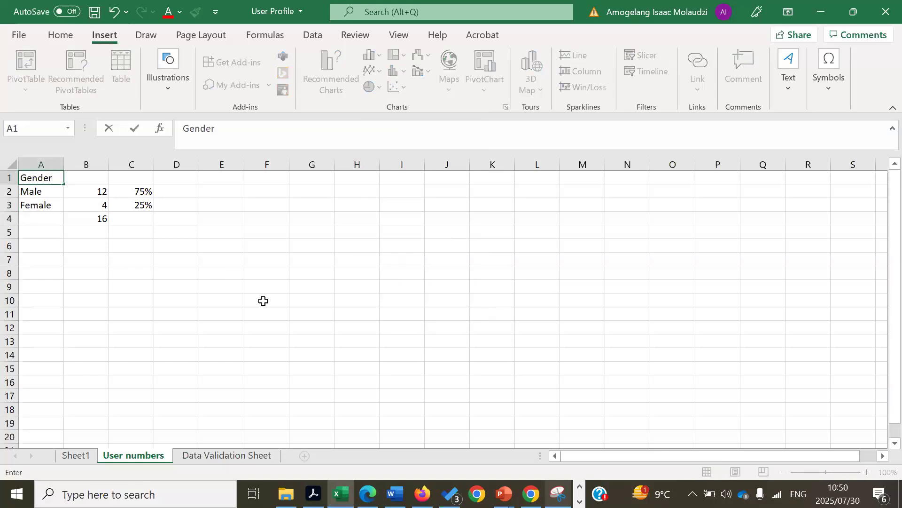
{"action": "left_click", "coordinate": [263, 301]}
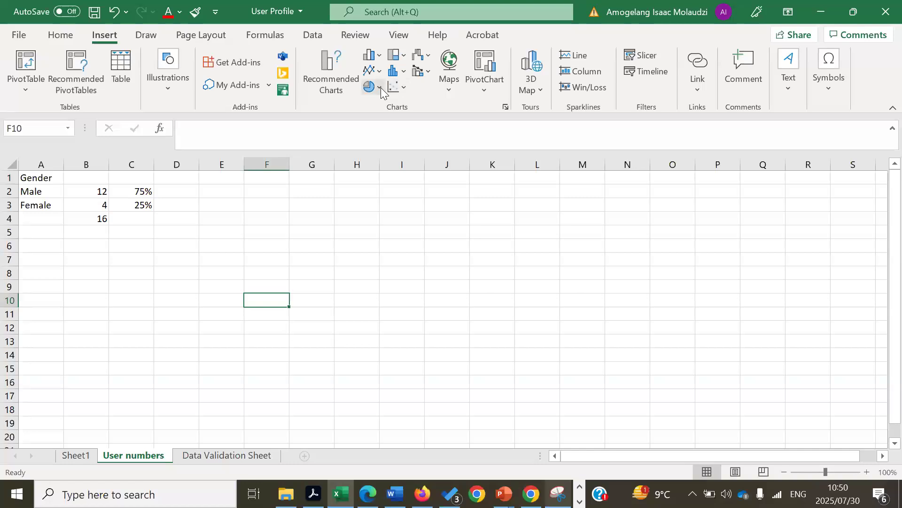
{"action": "left_click", "coordinate": [374, 87]}
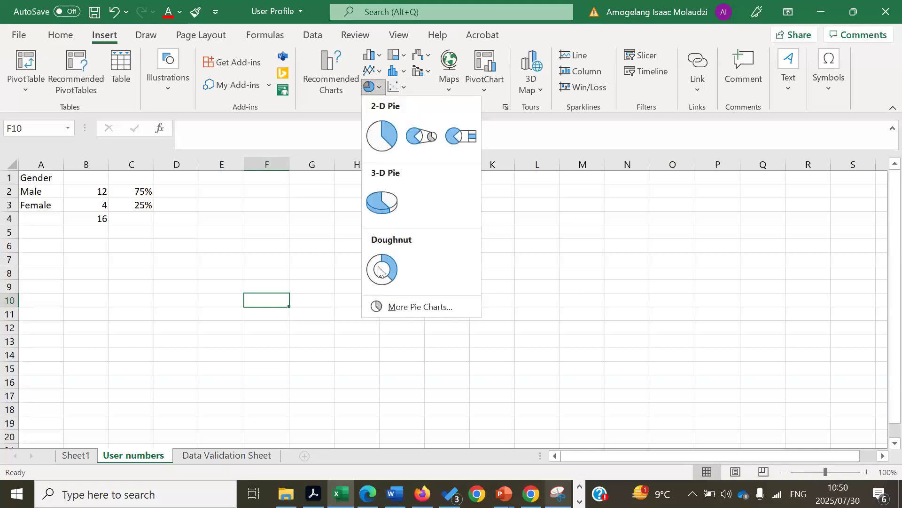
{"action": "left_click", "coordinate": [384, 195]}
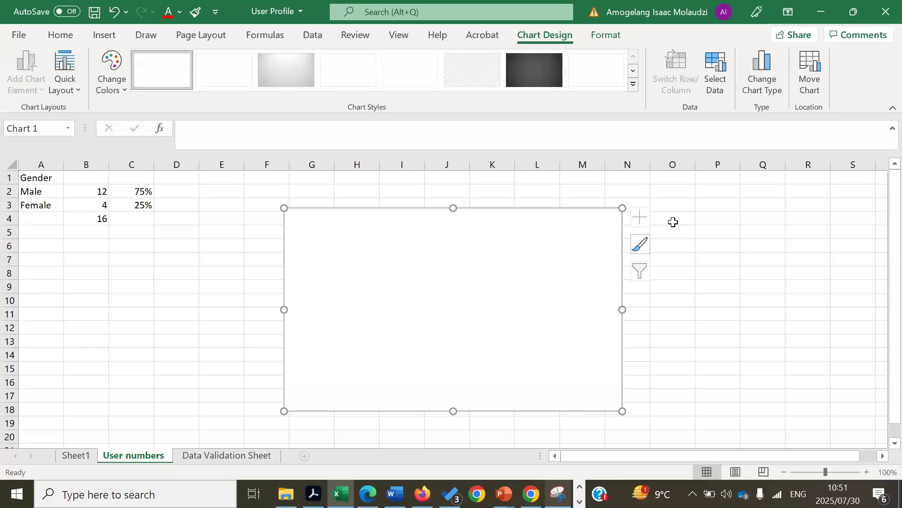
Open the Select Data Source dialog for the empty Chart 1
{"action": "left_click", "coordinate": [715, 83]}
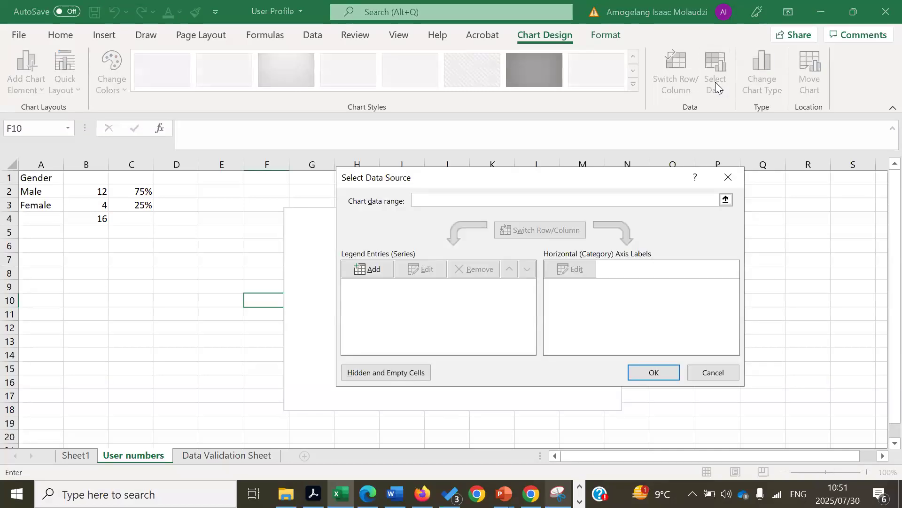
Add a new series named from A1 (Gender), first trying C2:C3 as its values
{"action": "left_click", "coordinate": [375, 270]}
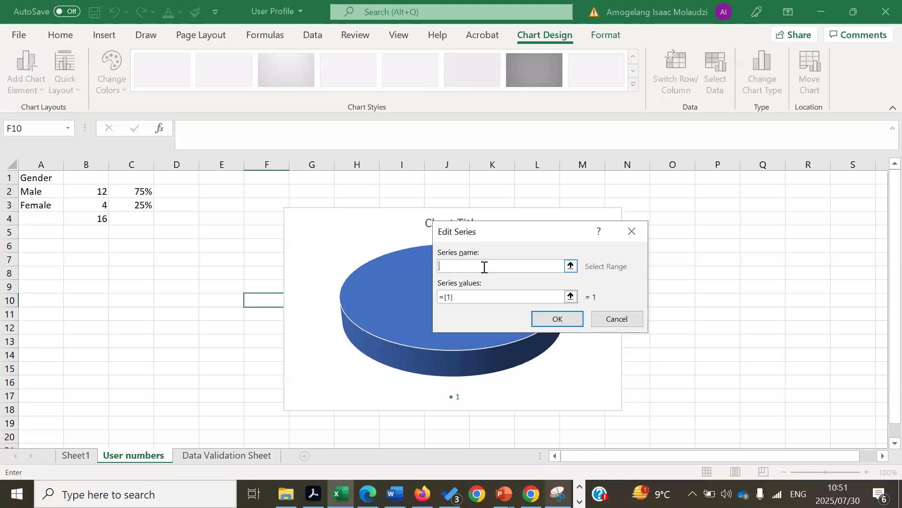
{"action": "left_click", "coordinate": [28, 180]}
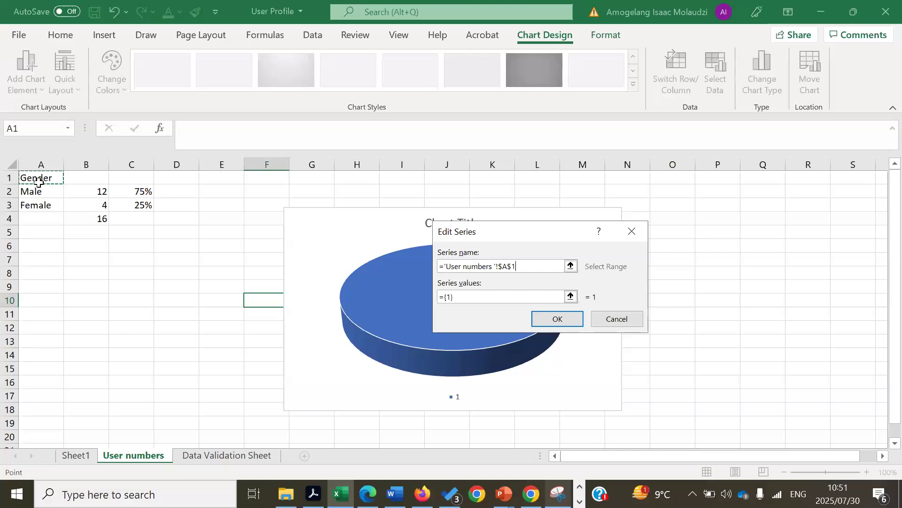
{"action": "left_click", "coordinate": [468, 295]}
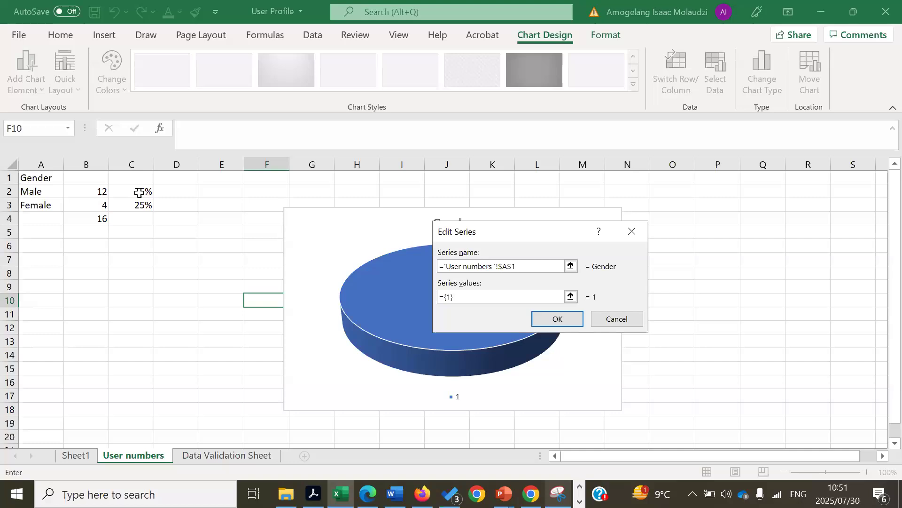
{"action": "left_click_drag", "start_coordinate": [143, 189], "coordinate": [144, 207]}
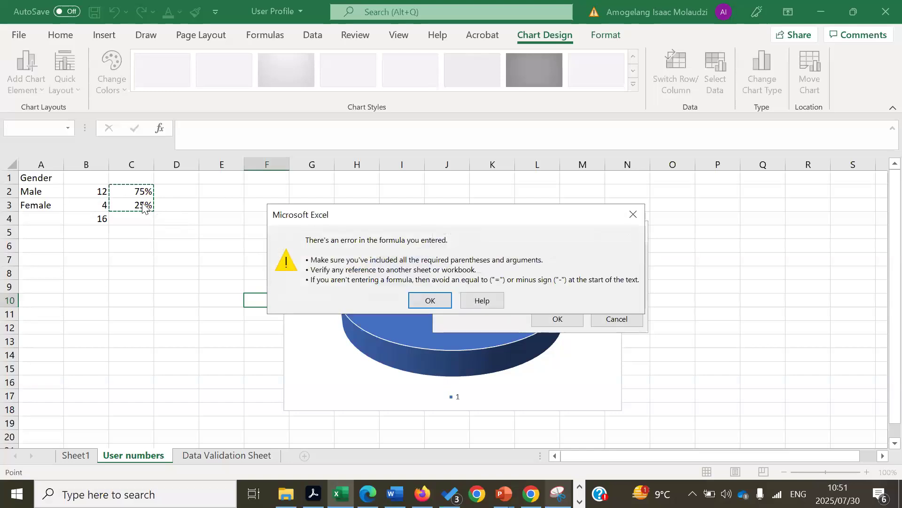
{"action": "left_click", "coordinate": [431, 300]}
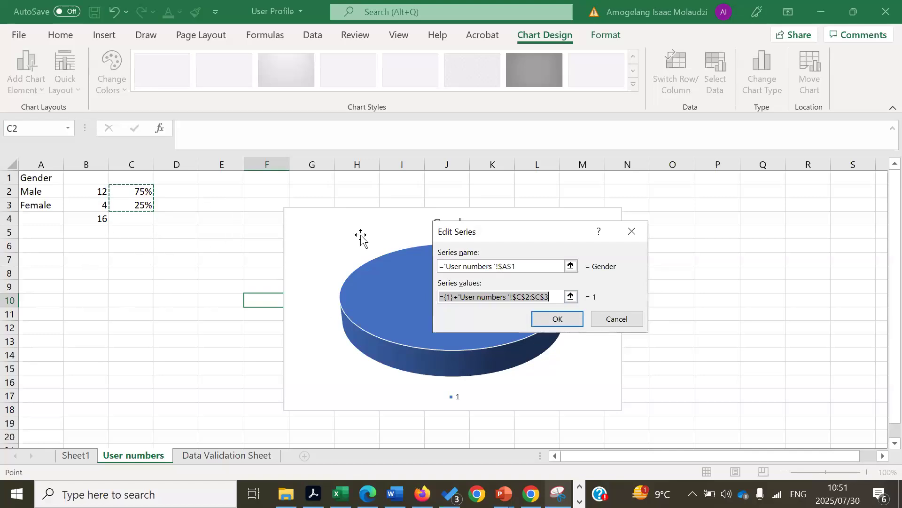
Replace the Gender series values with C2:C4 and confirm the series
{"action": "left_click", "coordinate": [548, 320]}
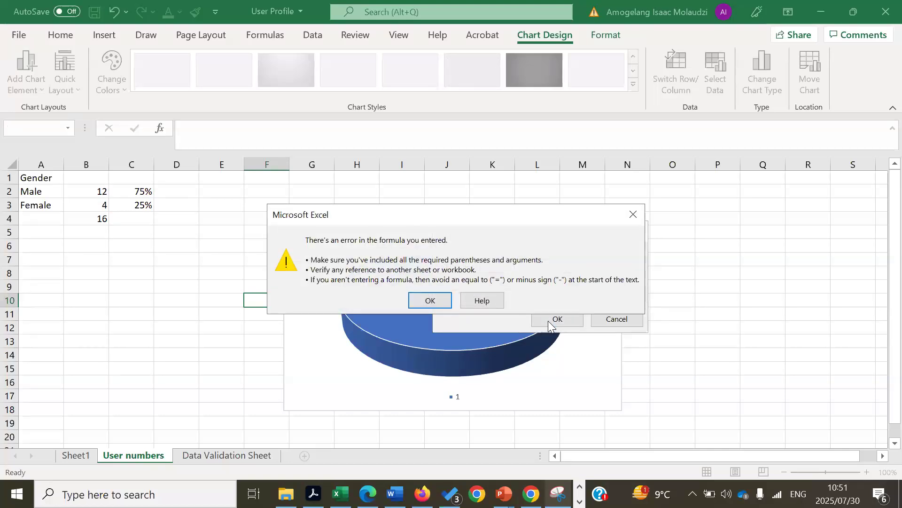
{"action": "left_click", "coordinate": [633, 207]}
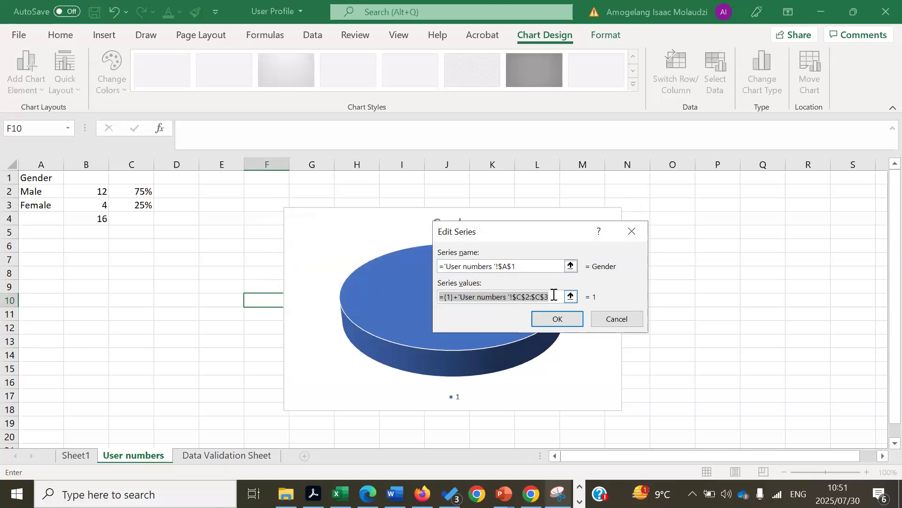
{"action": "key", "text": "BackSpace"}
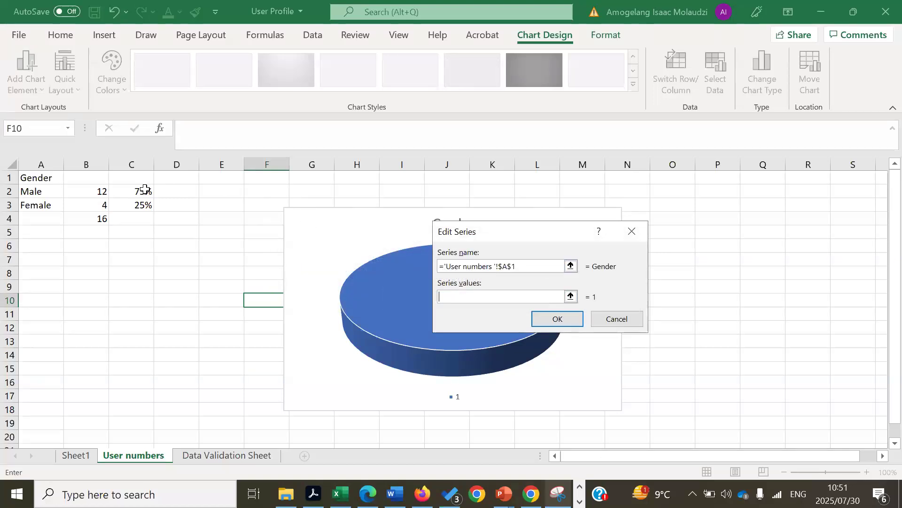
{"action": "left_click_drag", "start_coordinate": [145, 189], "coordinate": [143, 219]}
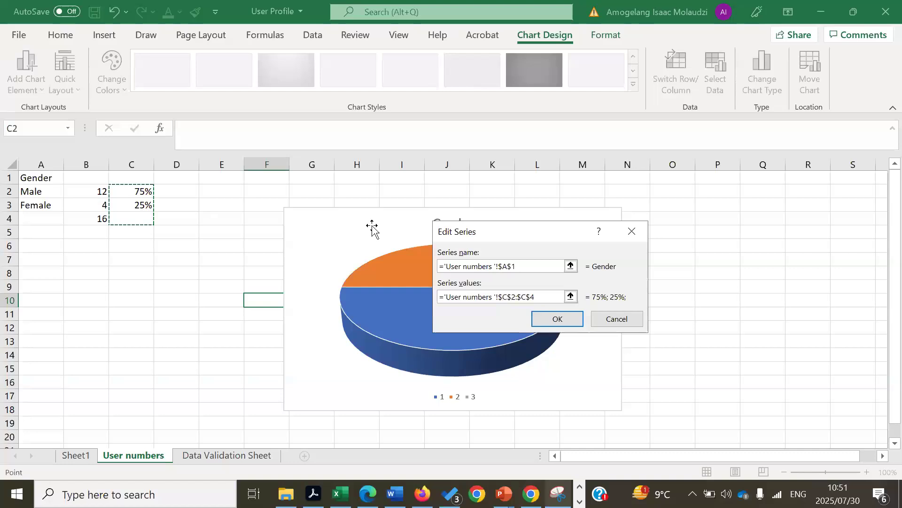
{"action": "left_click", "coordinate": [556, 324]}
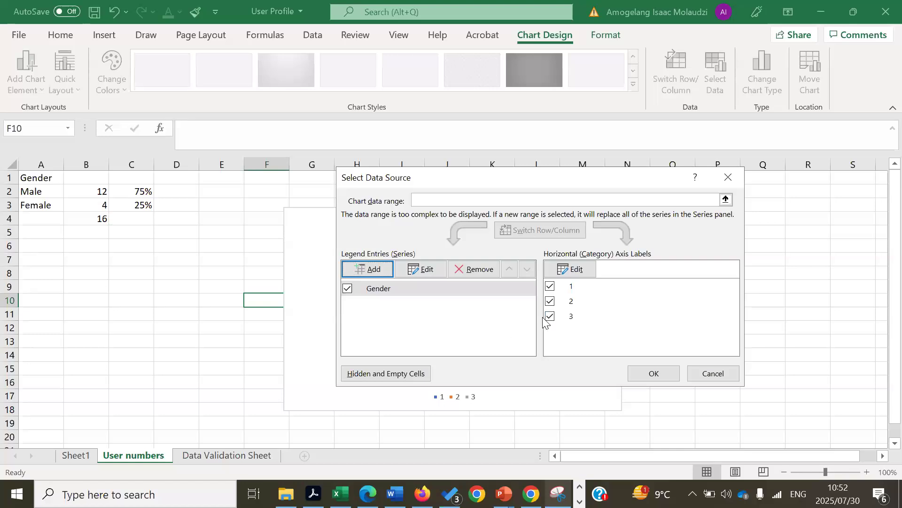
Edit the Gender series so its values use only C2:C3
{"action": "left_click", "coordinate": [576, 270]}
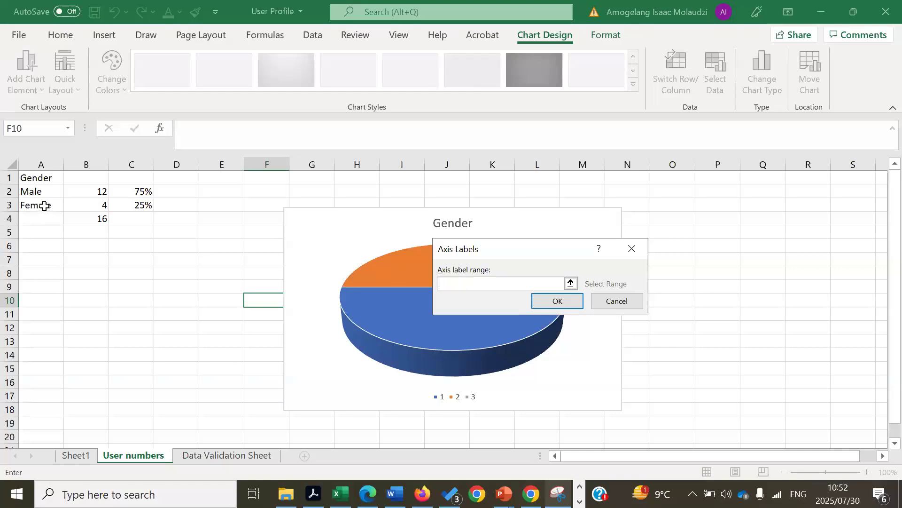
{"action": "left_click", "coordinate": [623, 248]}
{"action": "left_click", "coordinate": [425, 269]}
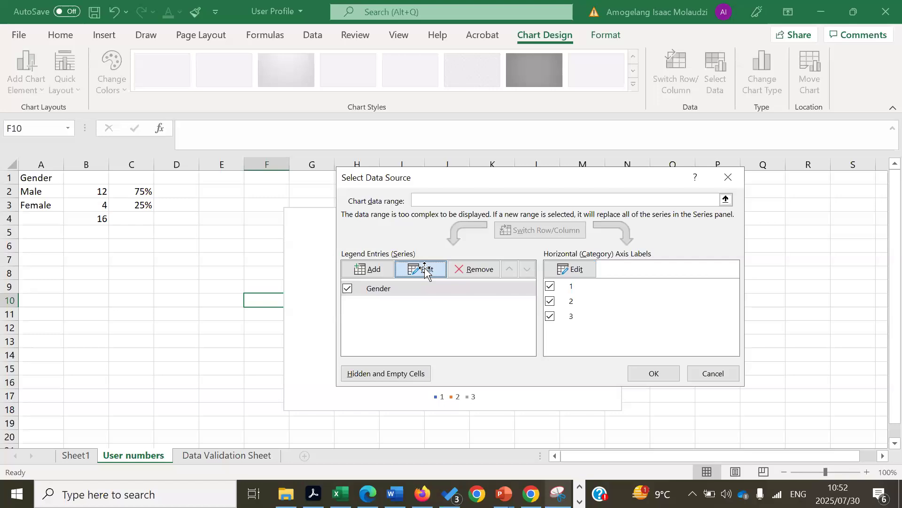
{"action": "left_click", "coordinate": [549, 297]}
{"action": "key", "text": "BackSpace"}
{"action": "key", "text": "BackSpace"}
{"action": "key", "text": "BackSpace"}
{"action": "key", "text": "BackSpace"}
{"action": "key", "text": "BackSpace"}
{"action": "key", "text": "BackSpace"}
{"action": "key", "text": "BackSpace"}
{"action": "key", "text": "BackSpace"}
{"action": "key", "text": "BackSpace"}
{"action": "key", "text": "BackSpace"}
{"action": "key", "text": "BackSpace"}
{"action": "key", "text": "BackSpace"}
{"action": "key", "text": "BackSpace"}
{"action": "key", "text": "BackSpace"}
{"action": "key", "text": "BackSpace"}
{"action": "key", "text": "BackSpace"}
{"action": "key", "text": "BackSpace"}
{"action": "key", "text": "BackSpace"}
{"action": "key", "text": "BackSpace"}
{"action": "key", "text": "BackSpace"}
{"action": "key", "text": "BackSpace"}
{"action": "key", "text": "BackSpace"}
{"action": "key", "text": "BackSpace"}
{"action": "key", "text": "BackSpace"}
{"action": "key", "text": "BackSpace"}
{"action": "key", "text": "BackSpace"}
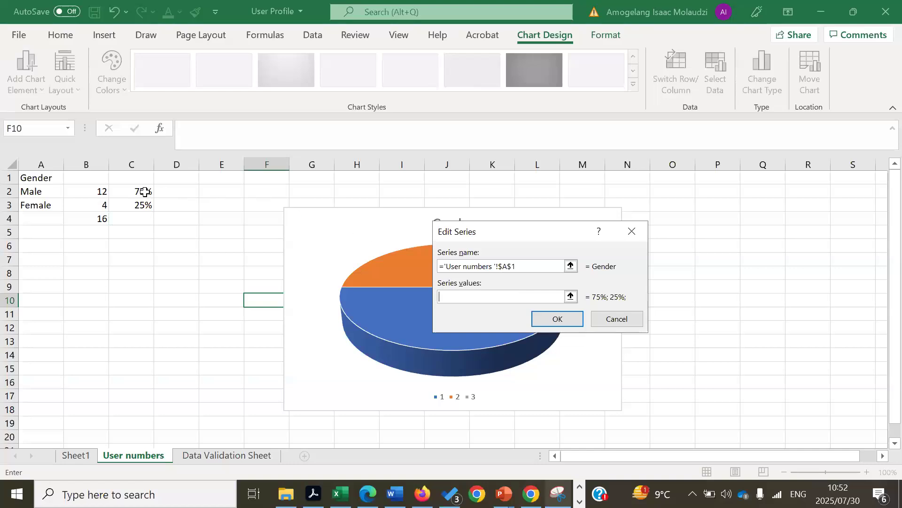
{"action": "left_click_drag", "start_coordinate": [145, 192], "coordinate": [145, 204]}
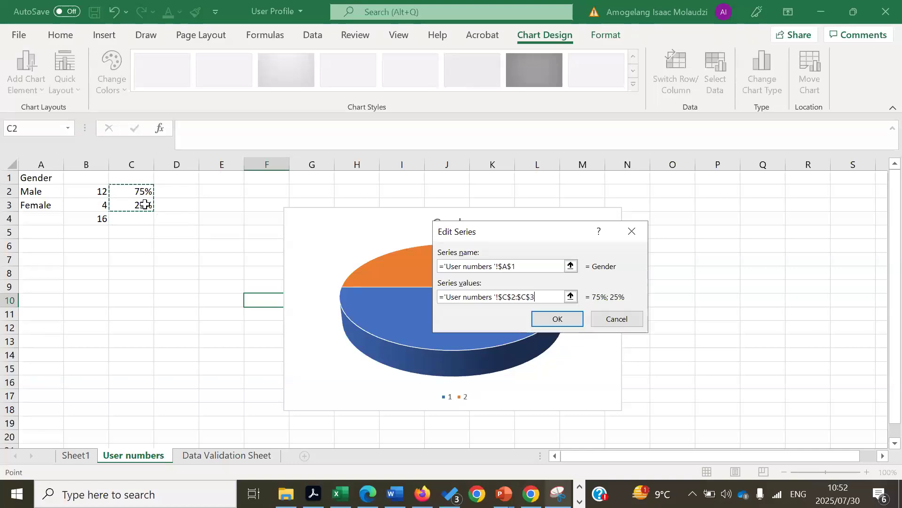
{"action": "key", "text": "Return"}
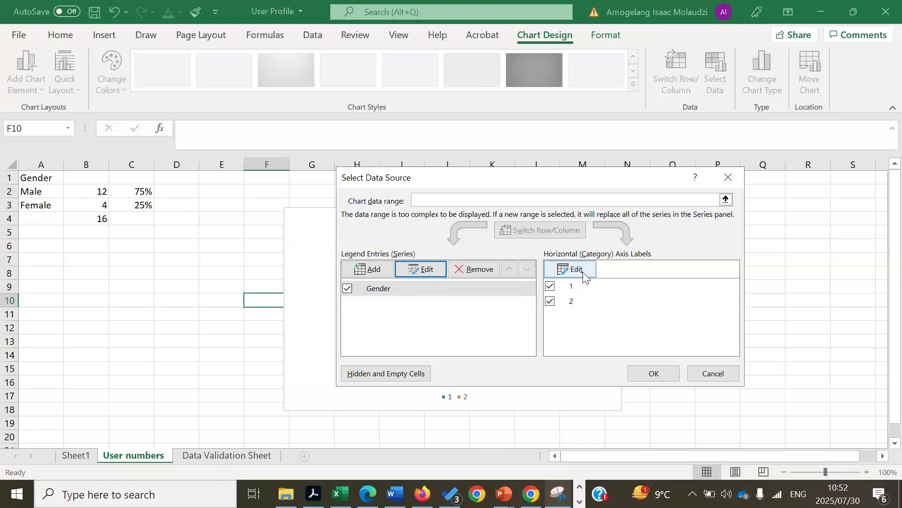
Set the pie's category labels to Male and Female from A2:A3
{"action": "left_click", "coordinate": [583, 276]}
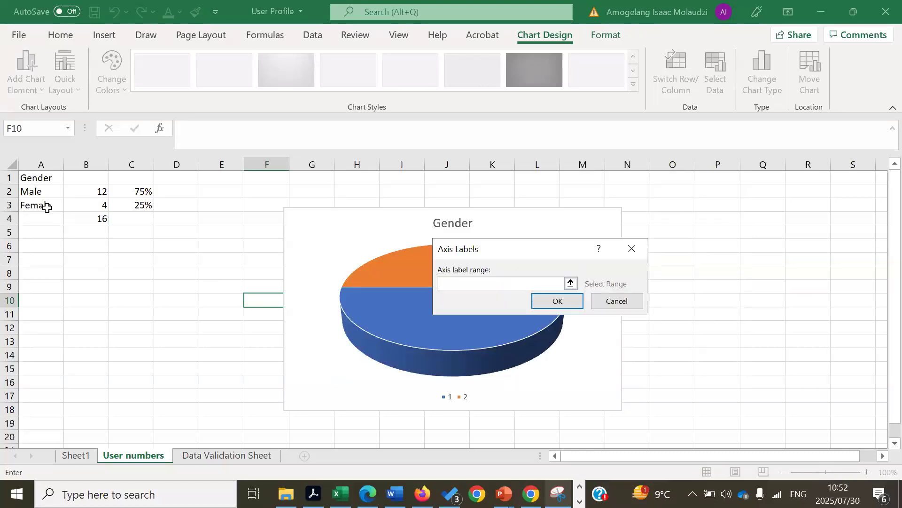
{"action": "left_click_drag", "start_coordinate": [43, 192], "coordinate": [43, 203]}
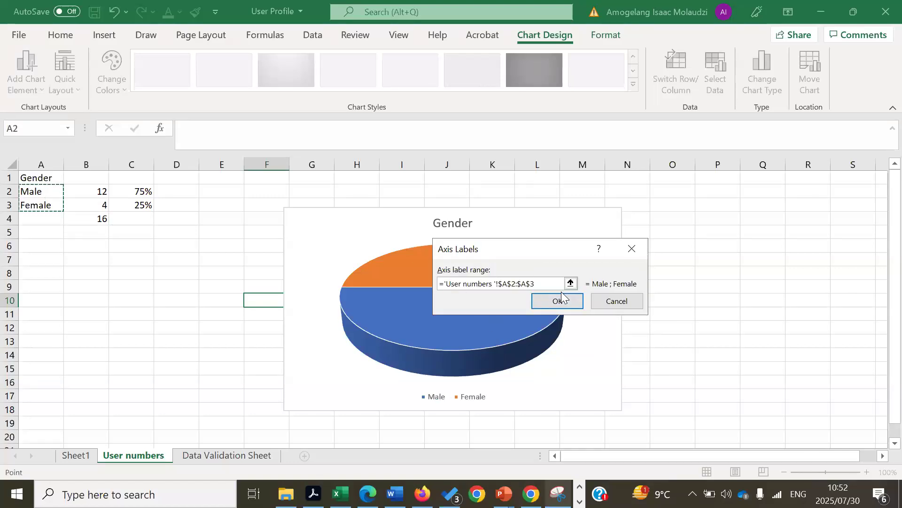
{"action": "left_click", "coordinate": [564, 303]}
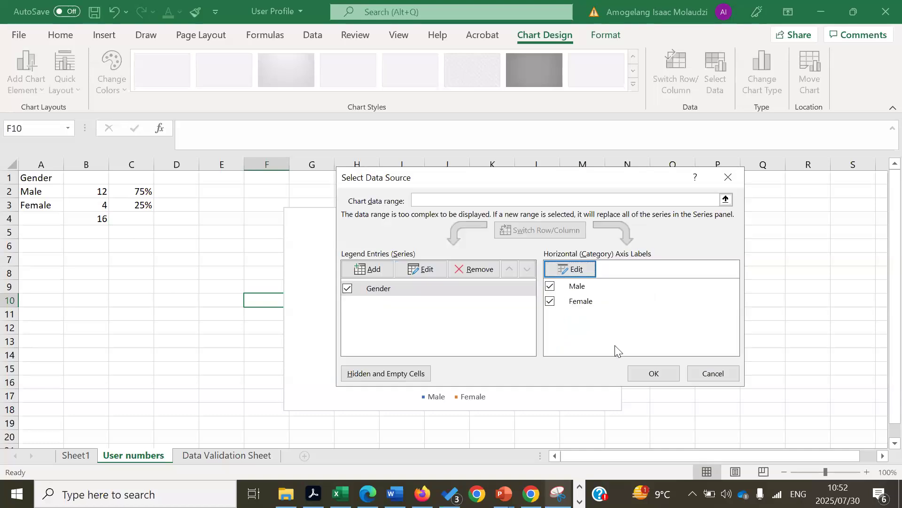
Apply the data source, then give the pie the second chart style and Quick Layout 2
{"action": "left_click", "coordinate": [663, 375]}
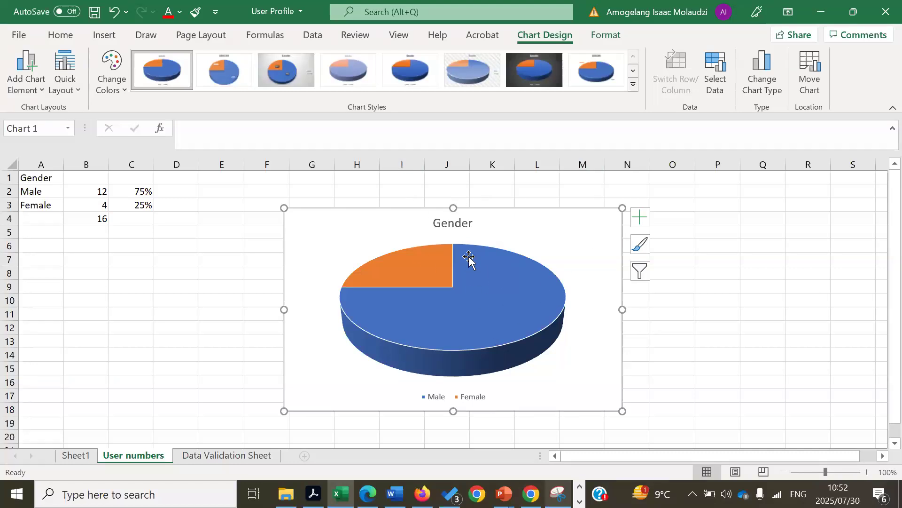
{"action": "left_click", "coordinate": [239, 75]}
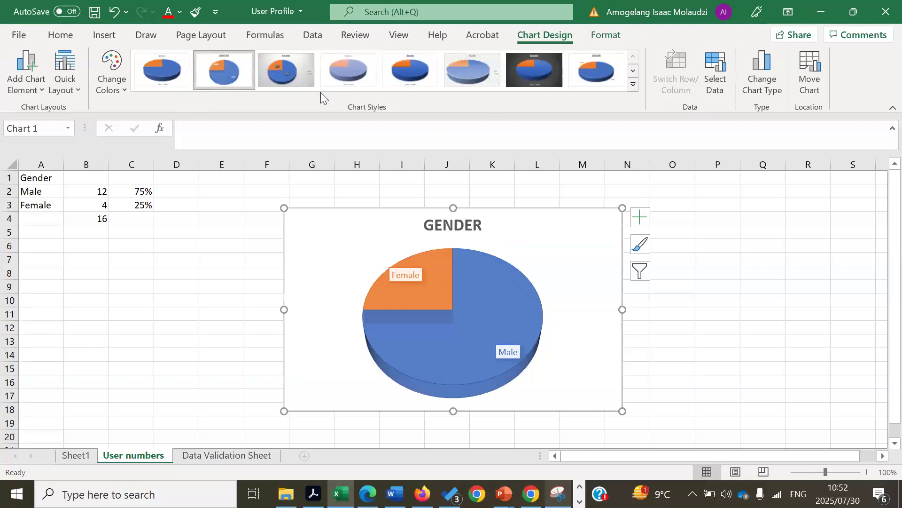
{"action": "left_click", "coordinate": [61, 88]}
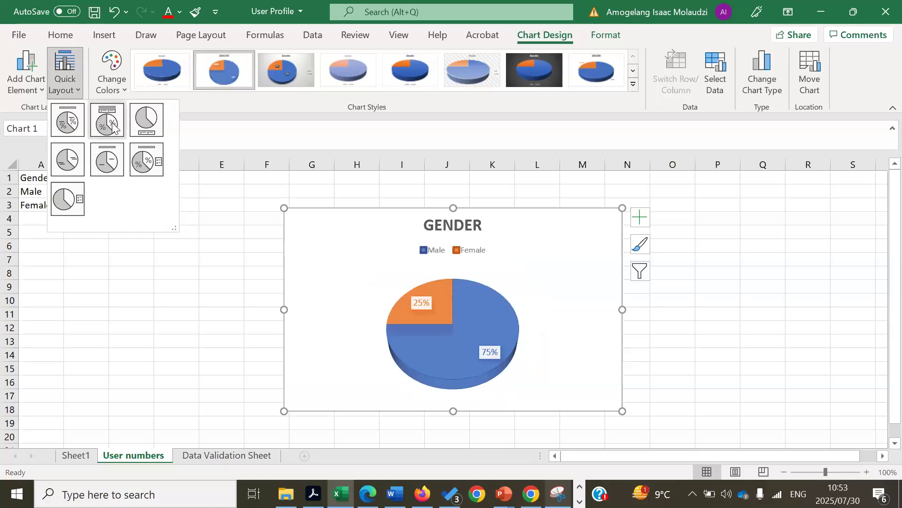
{"action": "left_click", "coordinate": [113, 126]}
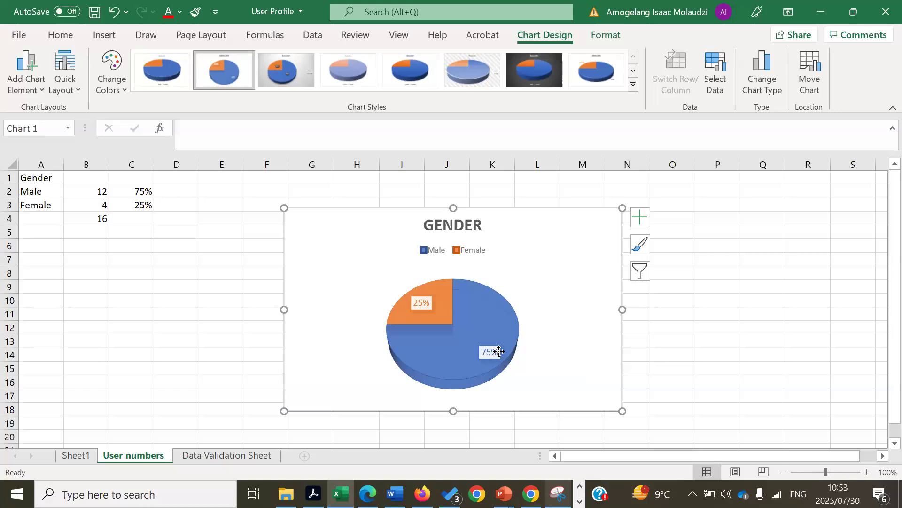
Drag the 75% and 25% labels outside the pie, then deselect the chart
{"action": "left_click", "coordinate": [501, 352]}
{"action": "left_click_drag", "start_coordinate": [501, 354], "coordinate": [555, 365]}
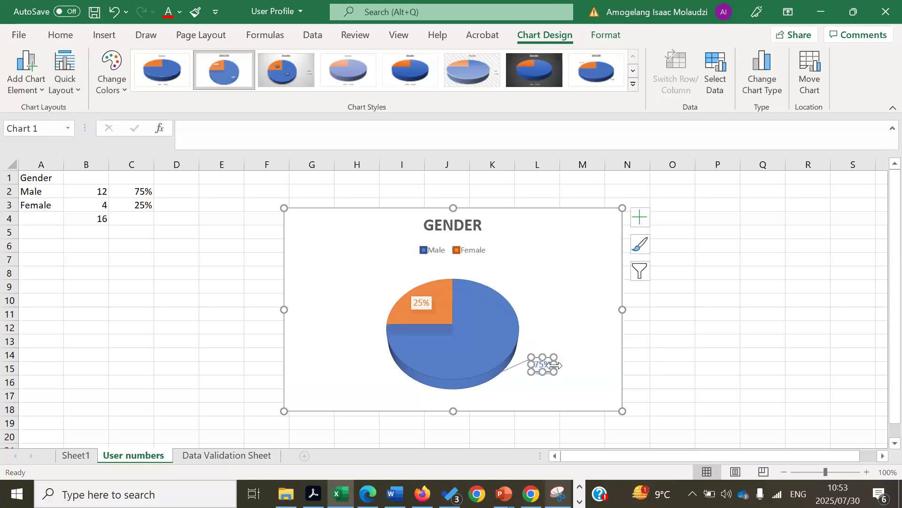
{"action": "left_click", "coordinate": [421, 301]}
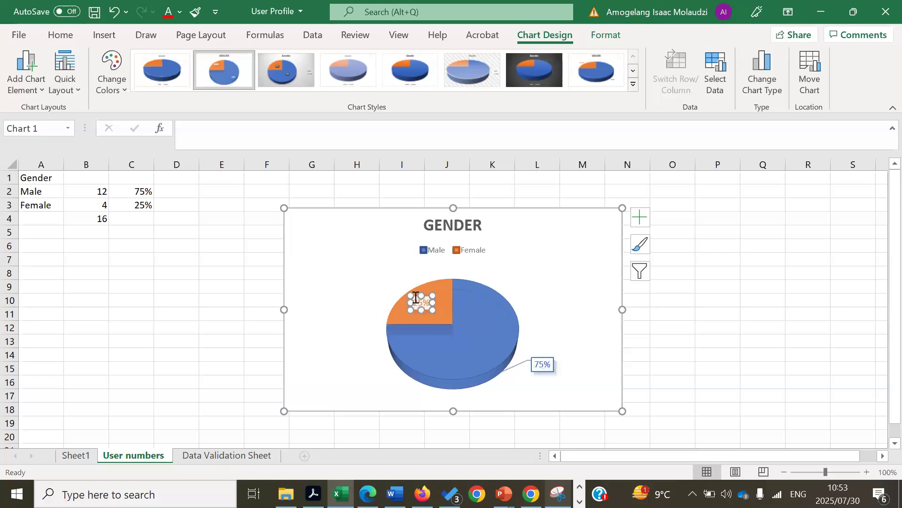
{"action": "left_click_drag", "start_coordinate": [413, 297], "coordinate": [375, 278]}
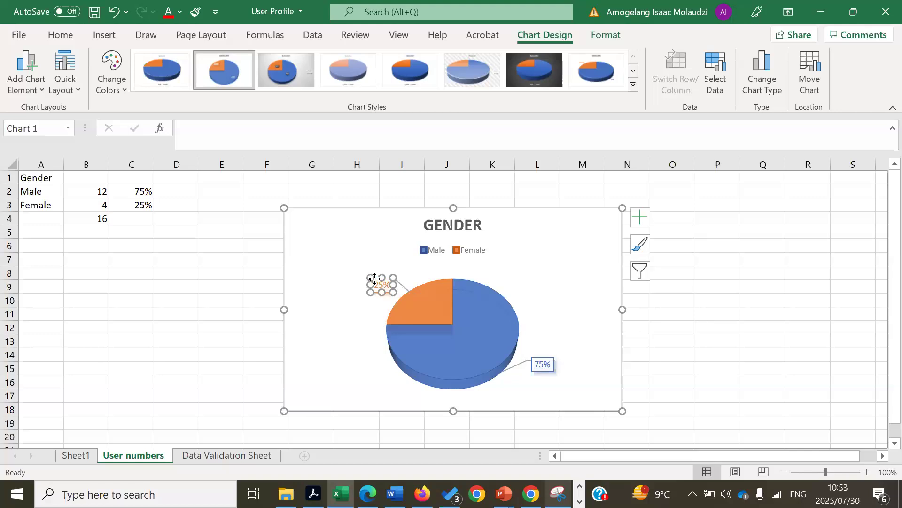
{"action": "left_click", "coordinate": [862, 295]}
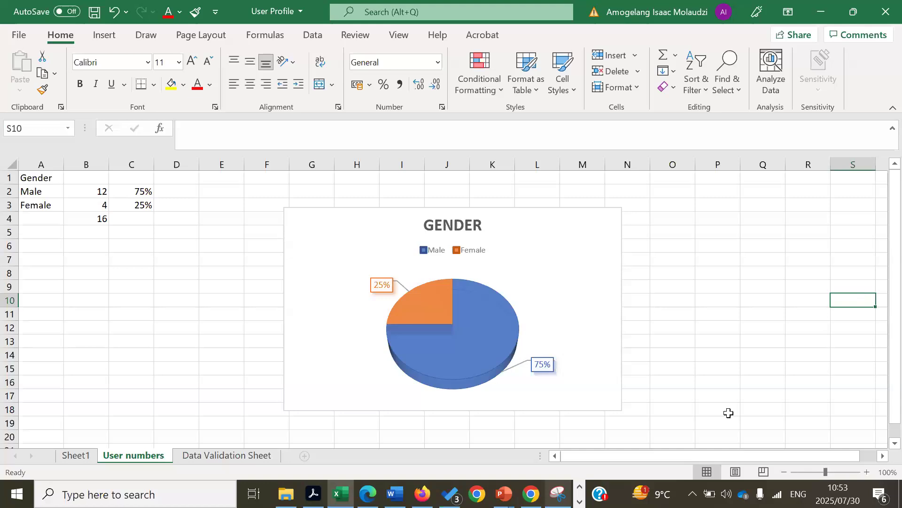
{"action": "key", "text": "alt+Tab"}
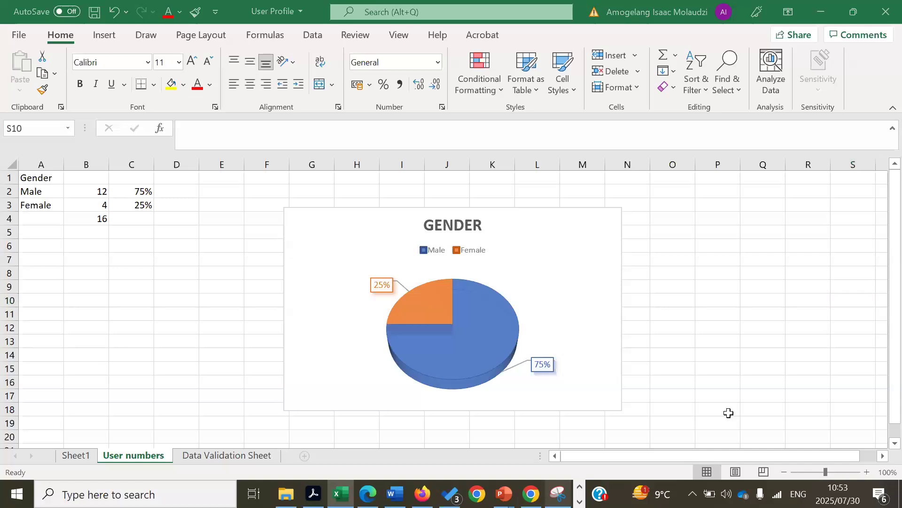